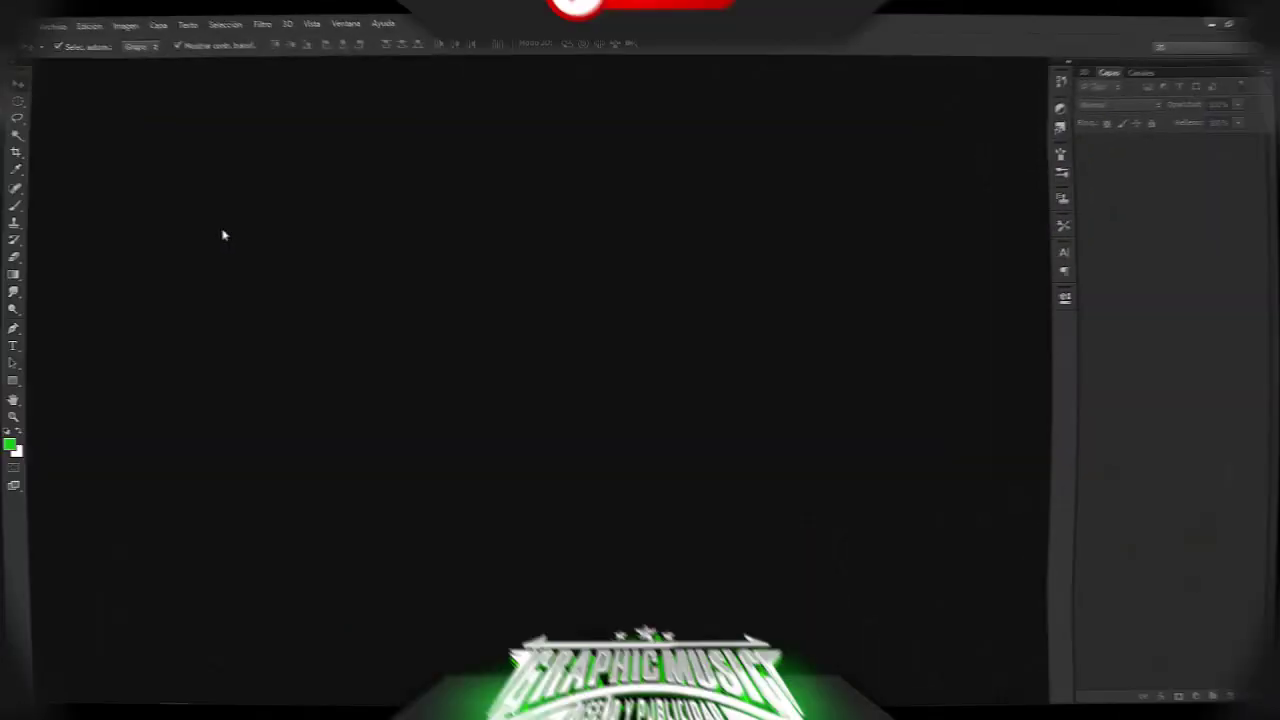
Open the curved truss arc file 1 (39).png from the PACK TRUSS folder.
{"action": "left_click", "coordinate": [45, 35]}
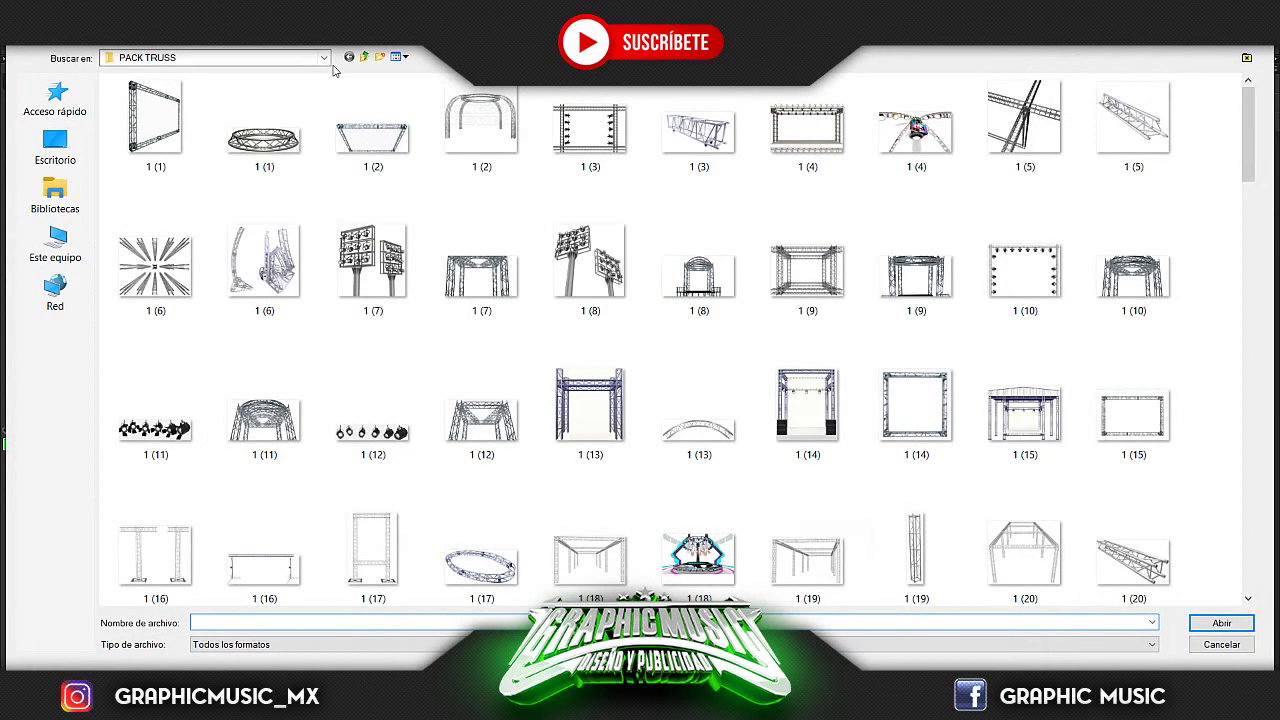
{"action": "scroll", "coordinate": [421, 322], "scroll_direction": "down", "scroll_amount": 3}
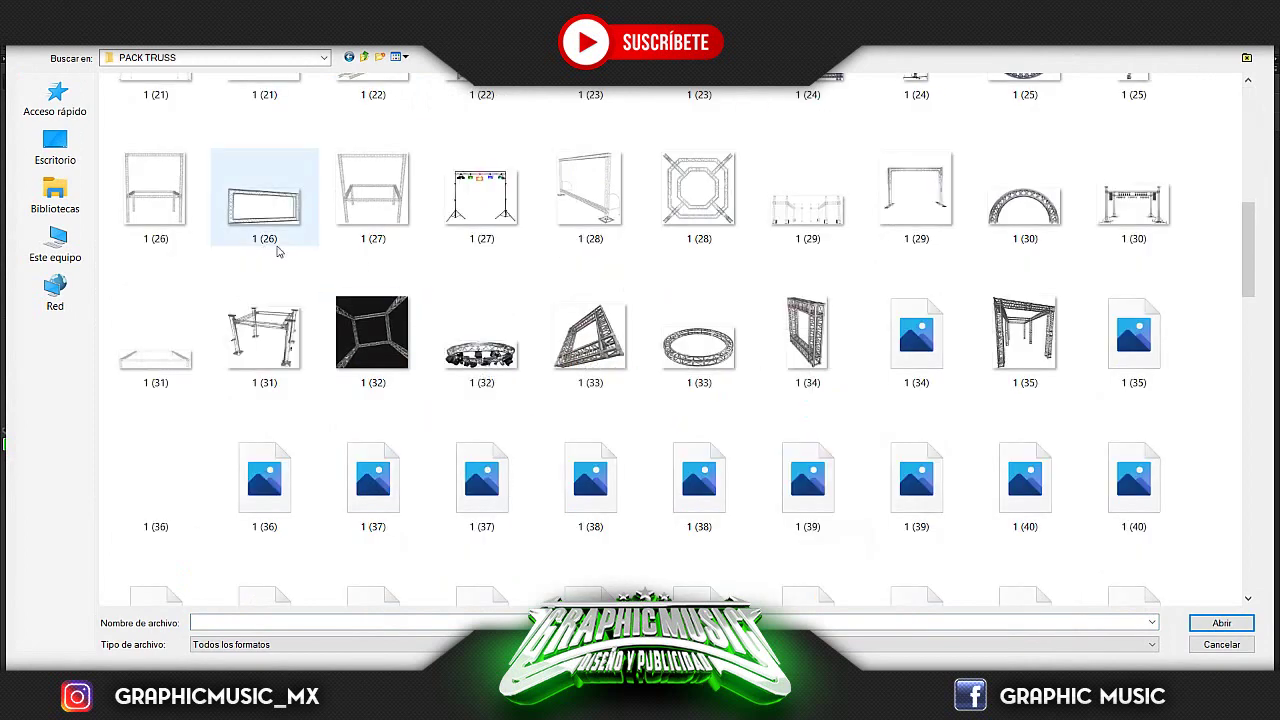
{"action": "scroll", "coordinate": [652, 428], "scroll_direction": "down", "scroll_amount": 3}
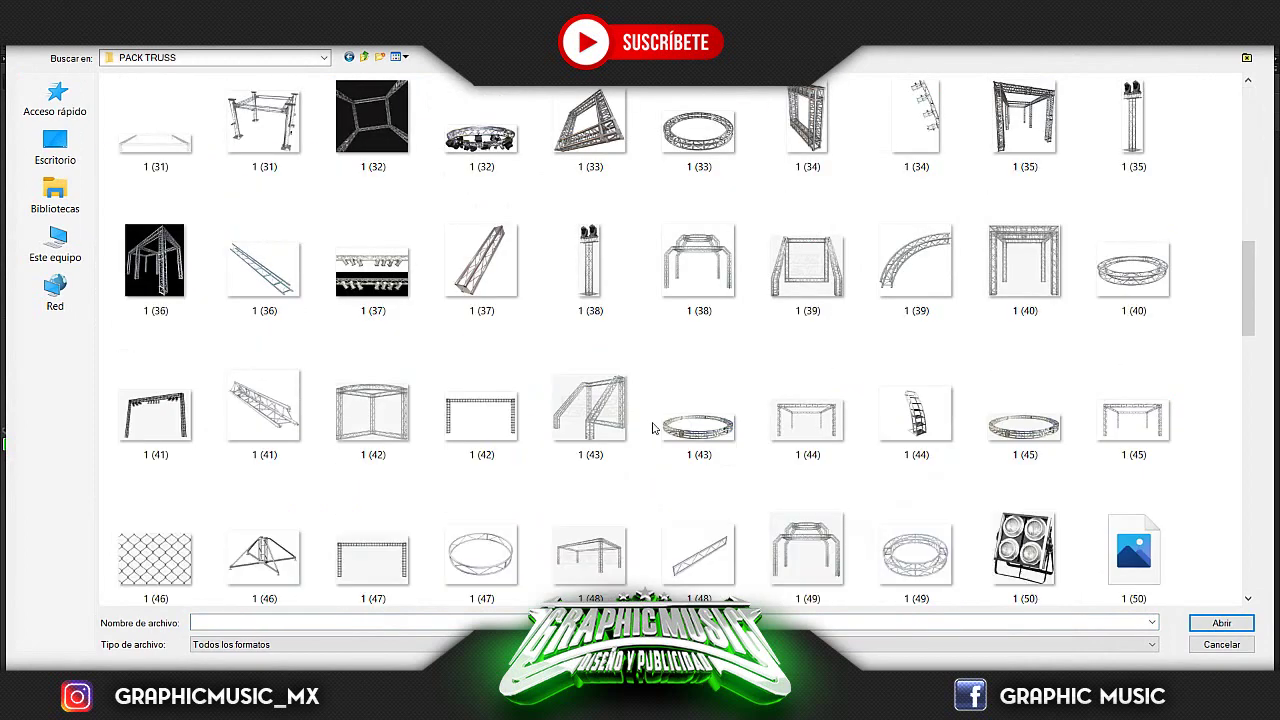
{"action": "scroll", "coordinate": [652, 428], "scroll_direction": "down", "scroll_amount": 4}
{"action": "scroll", "coordinate": [652, 428], "scroll_direction": "down", "scroll_amount": 2}
{"action": "scroll", "coordinate": [652, 428], "scroll_direction": "down", "scroll_amount": 3}
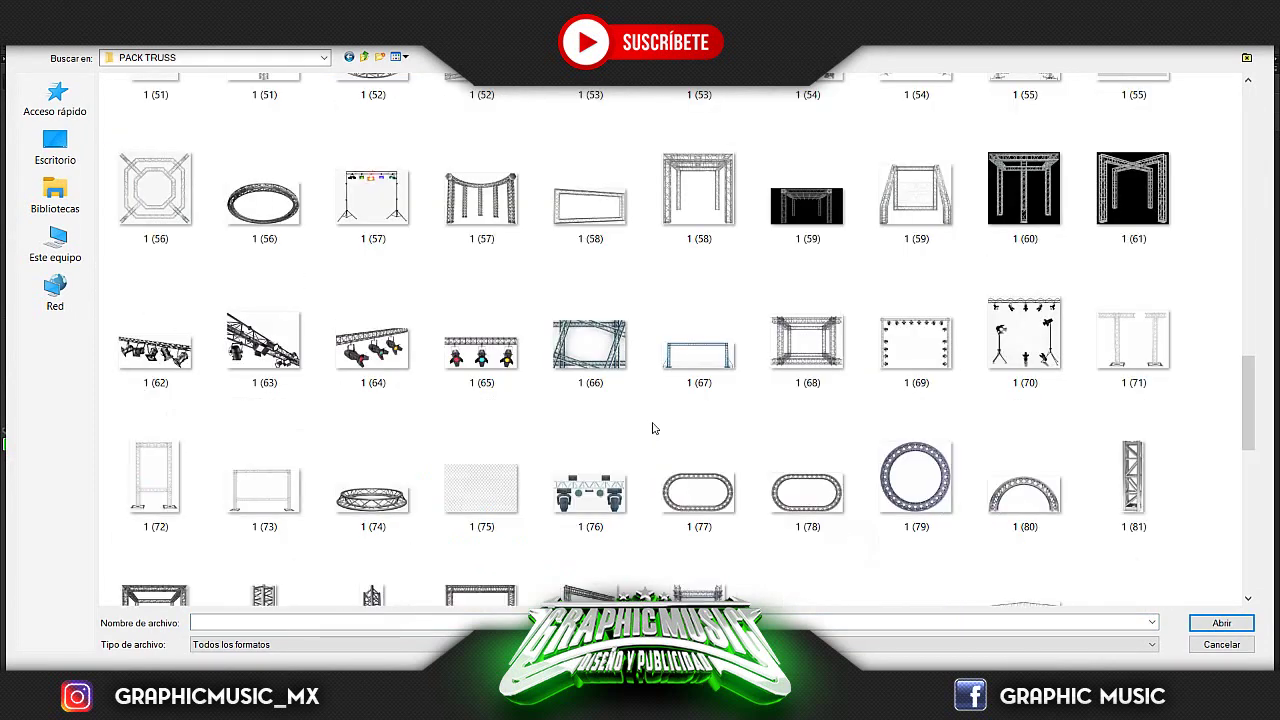
{"action": "scroll", "coordinate": [652, 428], "scroll_direction": "down", "scroll_amount": 4}
{"action": "scroll", "coordinate": [652, 428], "scroll_direction": "down", "scroll_amount": 2}
{"action": "scroll", "coordinate": [800, 360], "scroll_direction": "down", "scroll_amount": 3}
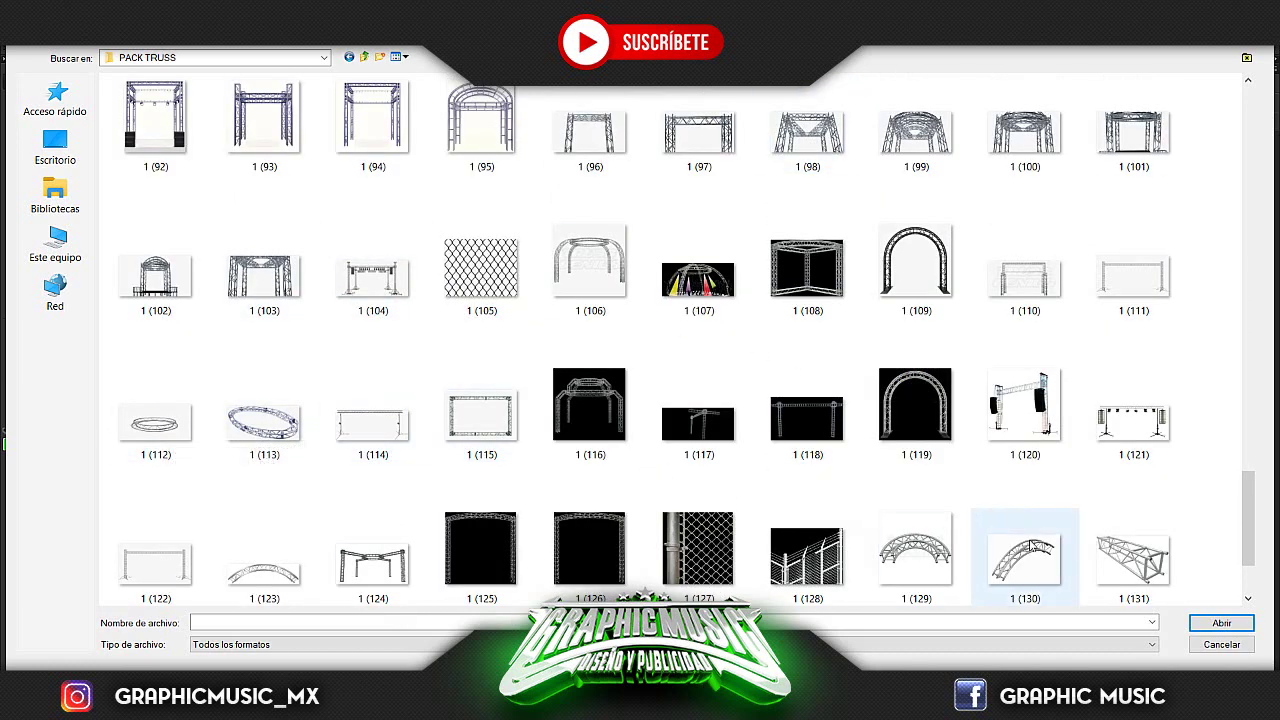
{"action": "scroll", "coordinate": [1134, 549], "scroll_direction": "down", "scroll_amount": 2}
{"action": "scroll", "coordinate": [565, 530], "scroll_direction": "up", "scroll_amount": 15}
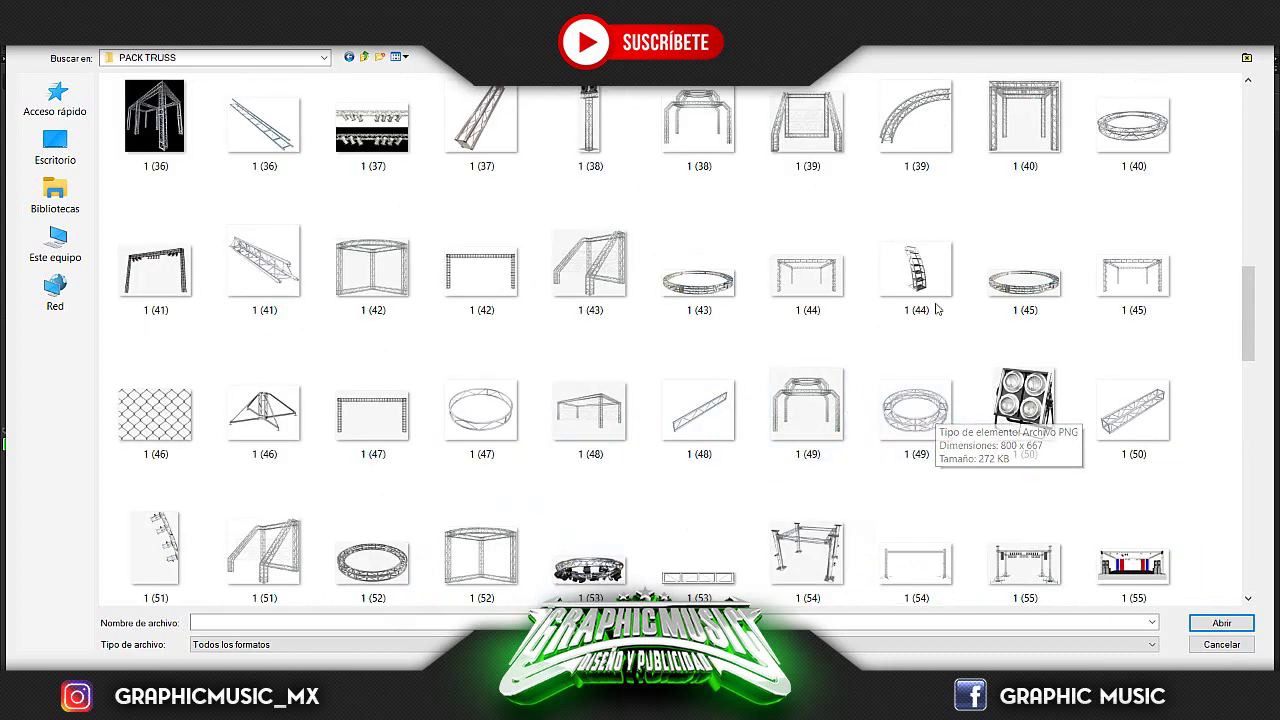
{"action": "scroll", "coordinate": [907, 315], "scroll_direction": "up", "scroll_amount": 3}
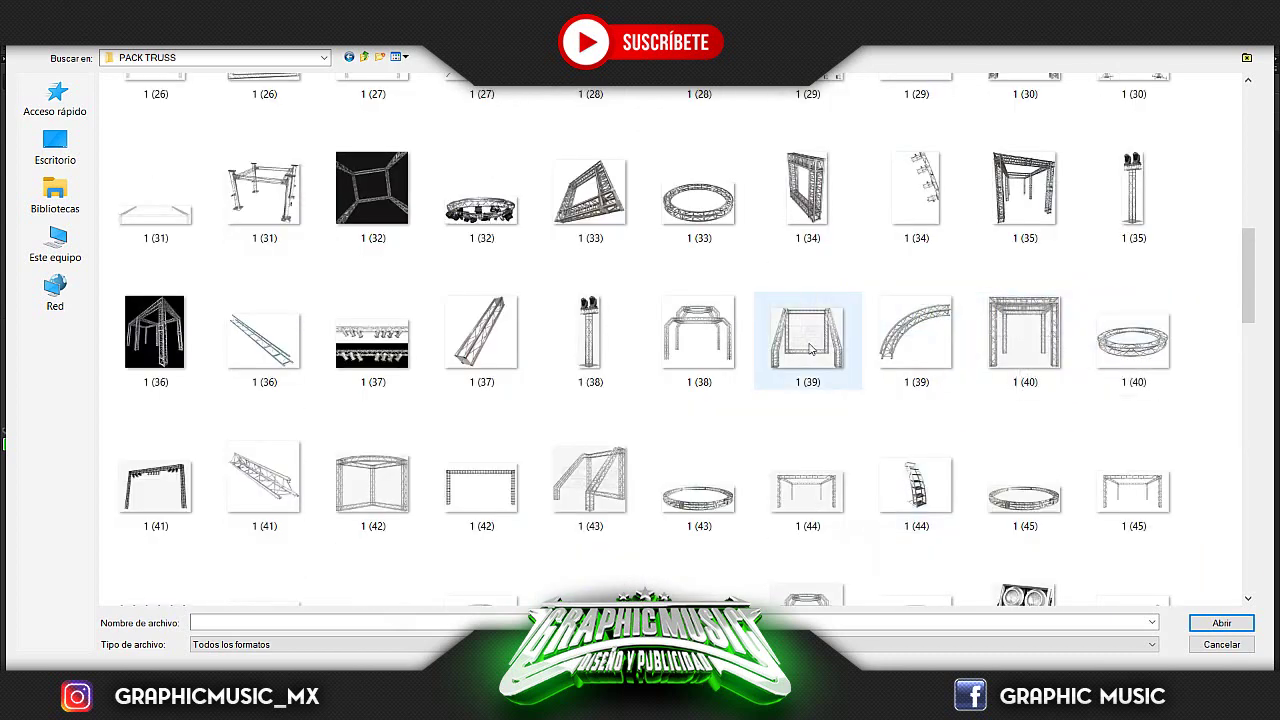
{"action": "double_click", "coordinate": [916, 345]}
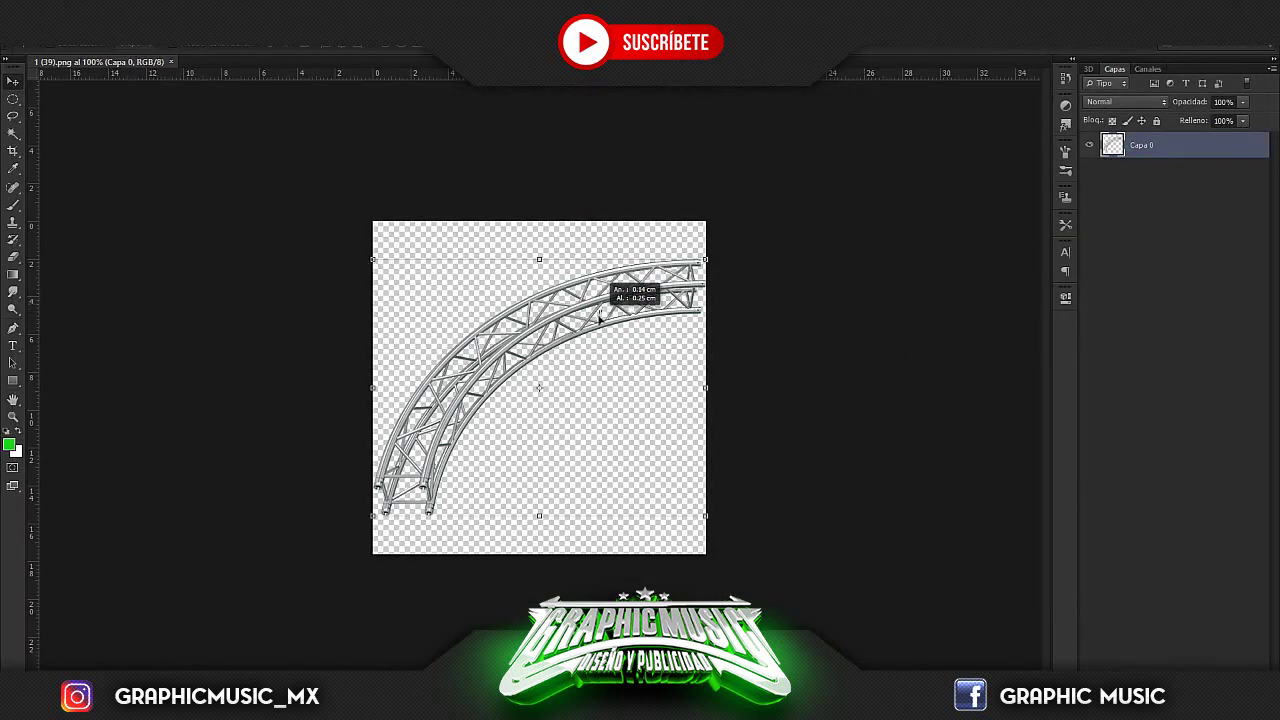
Cancel the truss rotation and open fondo-fucsia-5051 from PACK SONIDERO GRAPHIC MUSIC > Destellos.
{"action": "left_click_drag", "start_coordinate": [812, 236], "coordinate": [800, 300]}
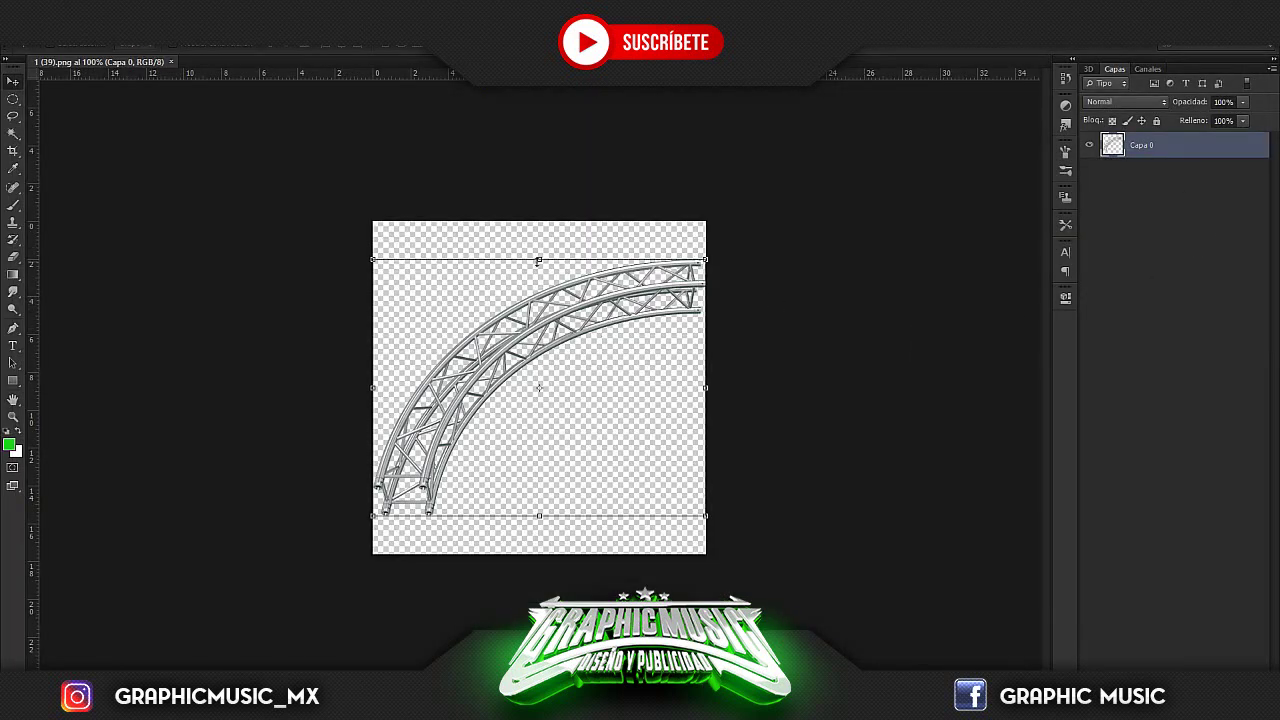
{"action": "key", "text": "Escape"}
{"action": "left_click", "coordinate": [47, 44]}
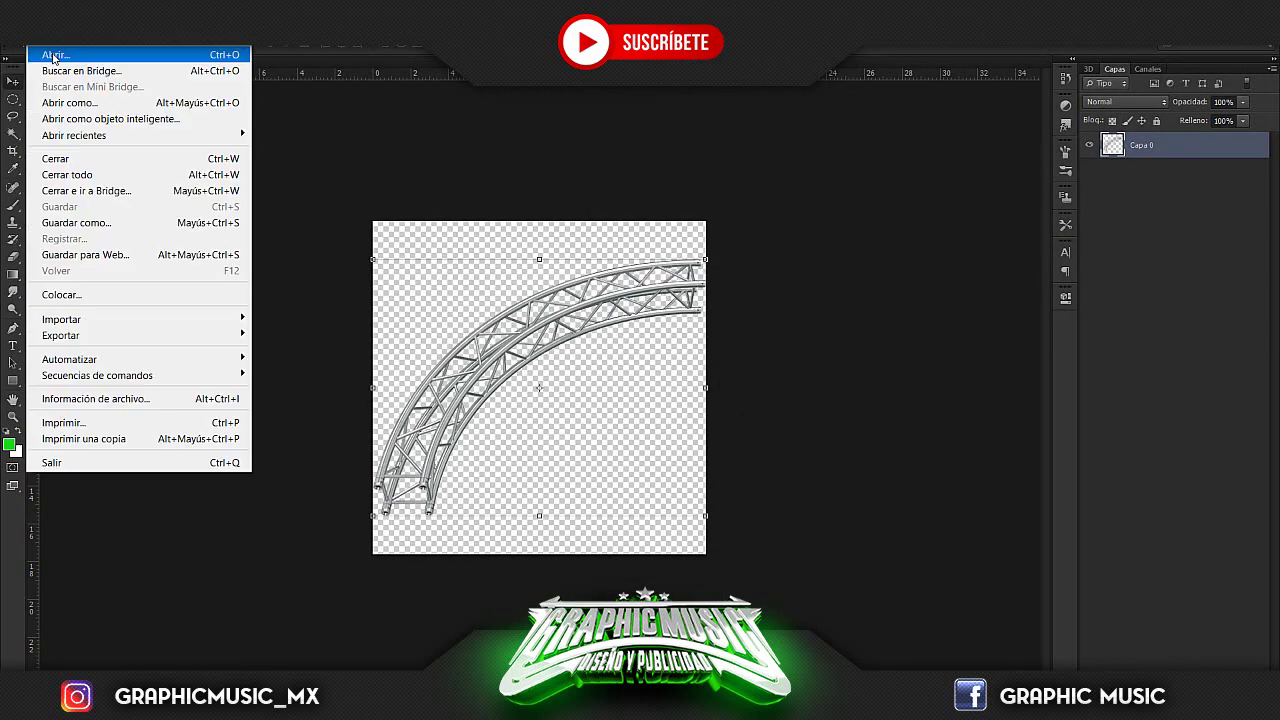
{"action": "left_click", "coordinate": [366, 57]}
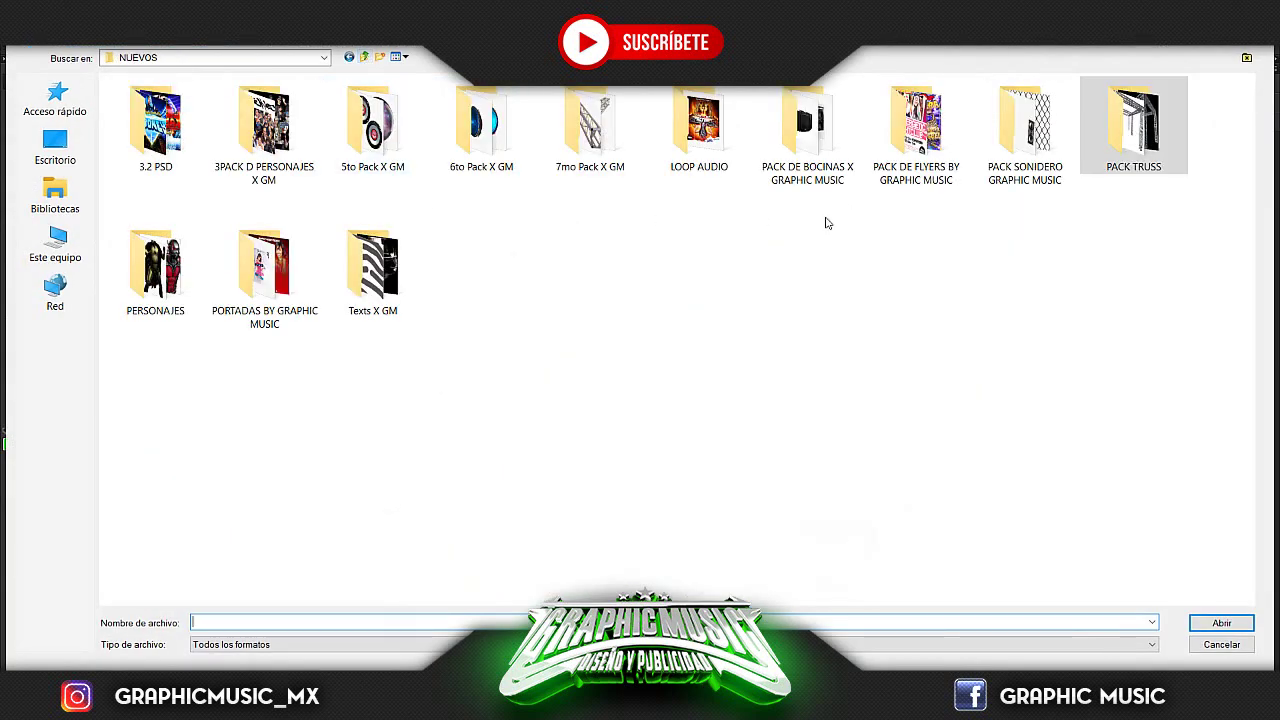
{"action": "double_click", "coordinate": [1030, 140]}
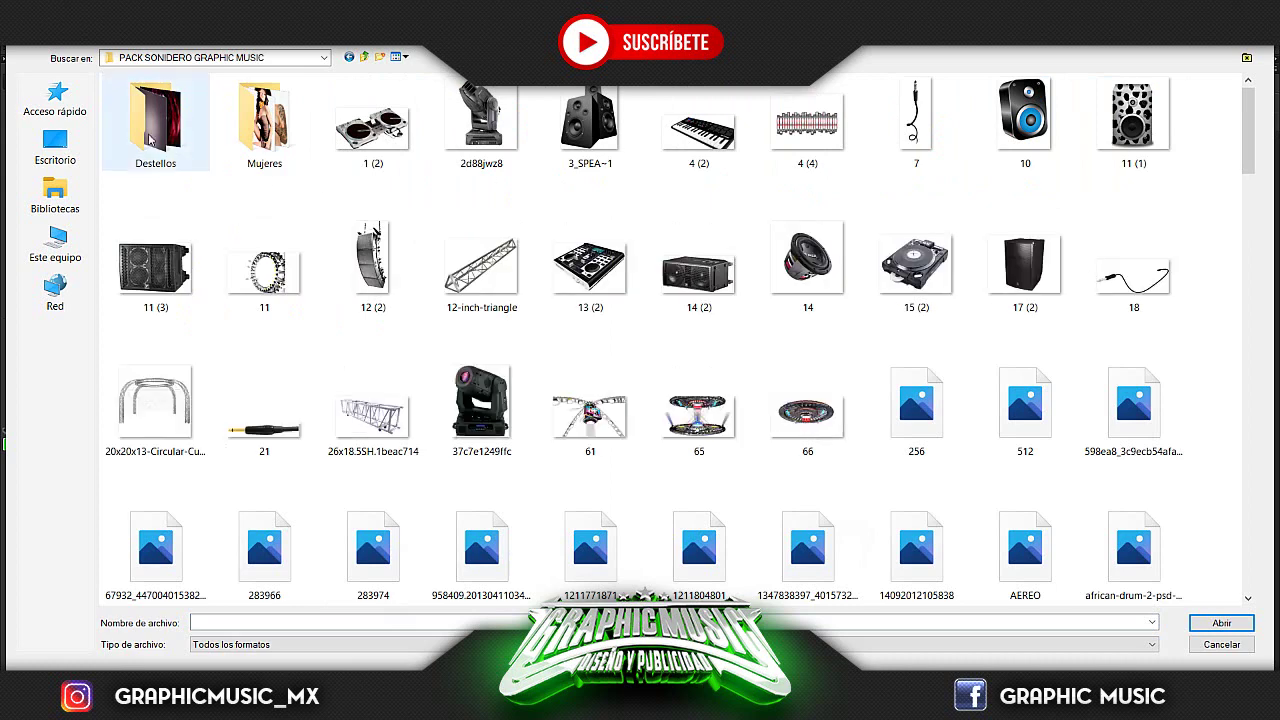
{"action": "double_click", "coordinate": [149, 139]}
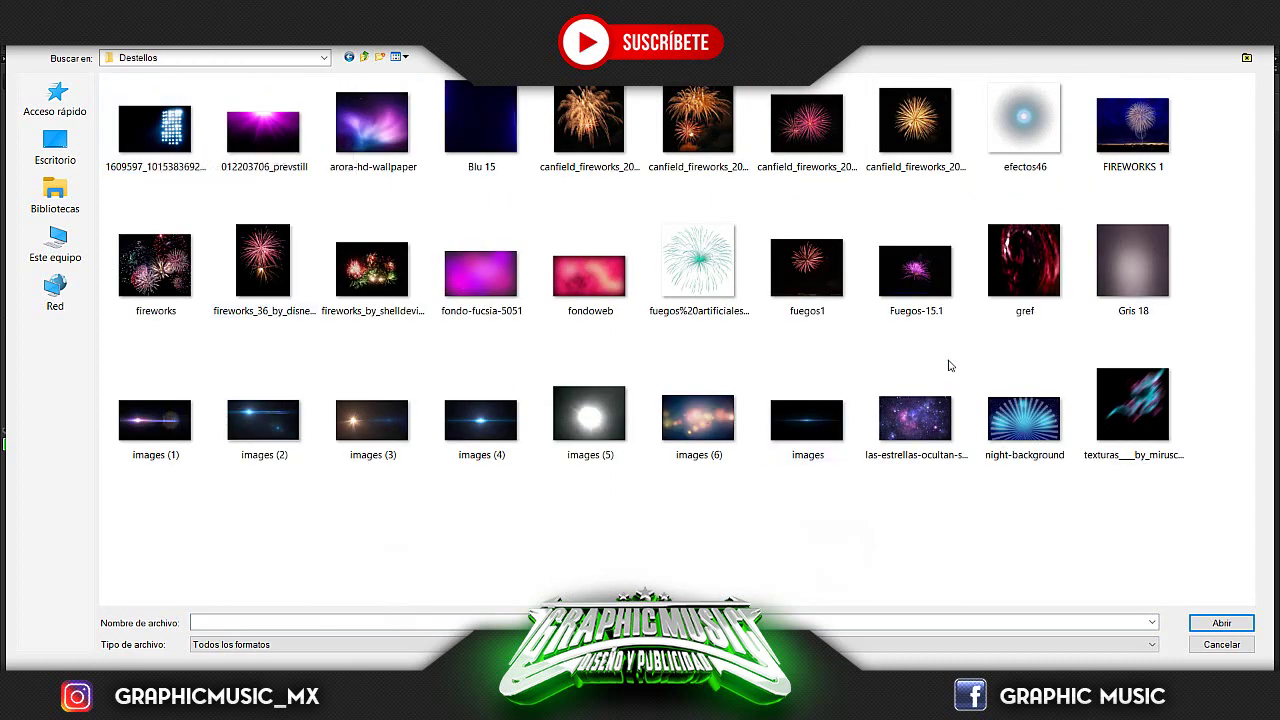
{"action": "left_click", "coordinate": [1049, 371]}
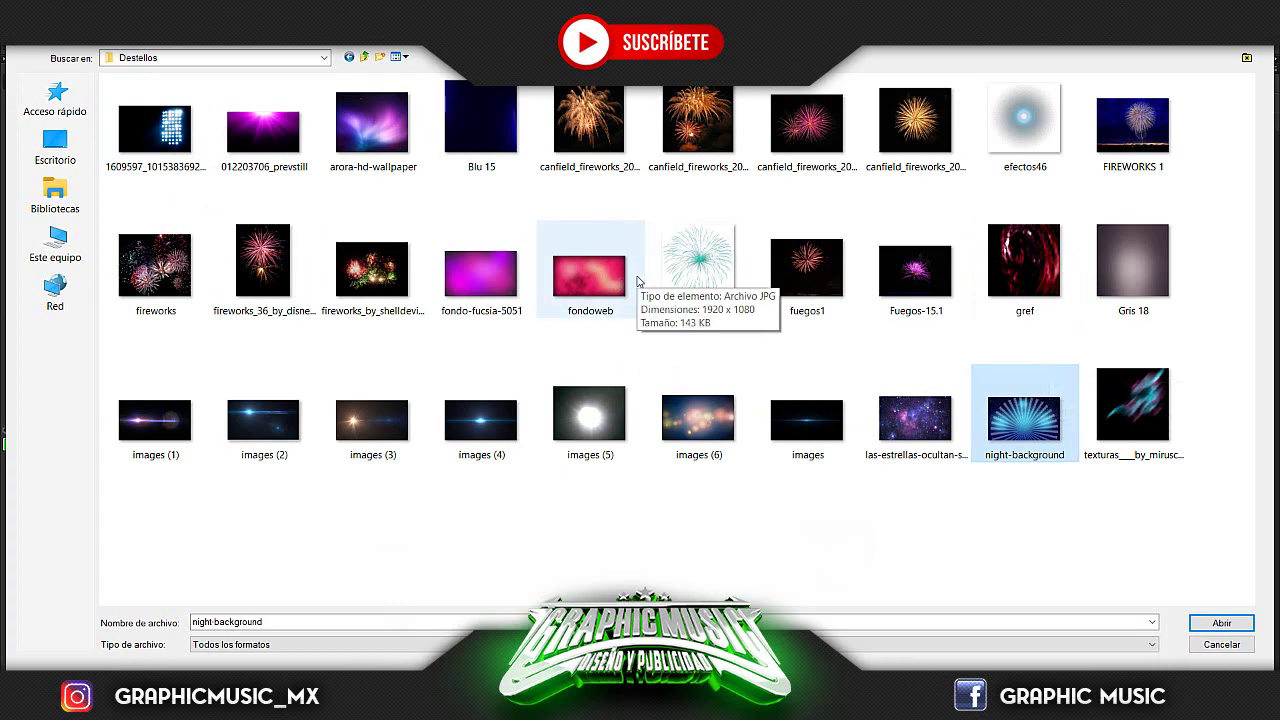
{"action": "double_click", "coordinate": [481, 272]}
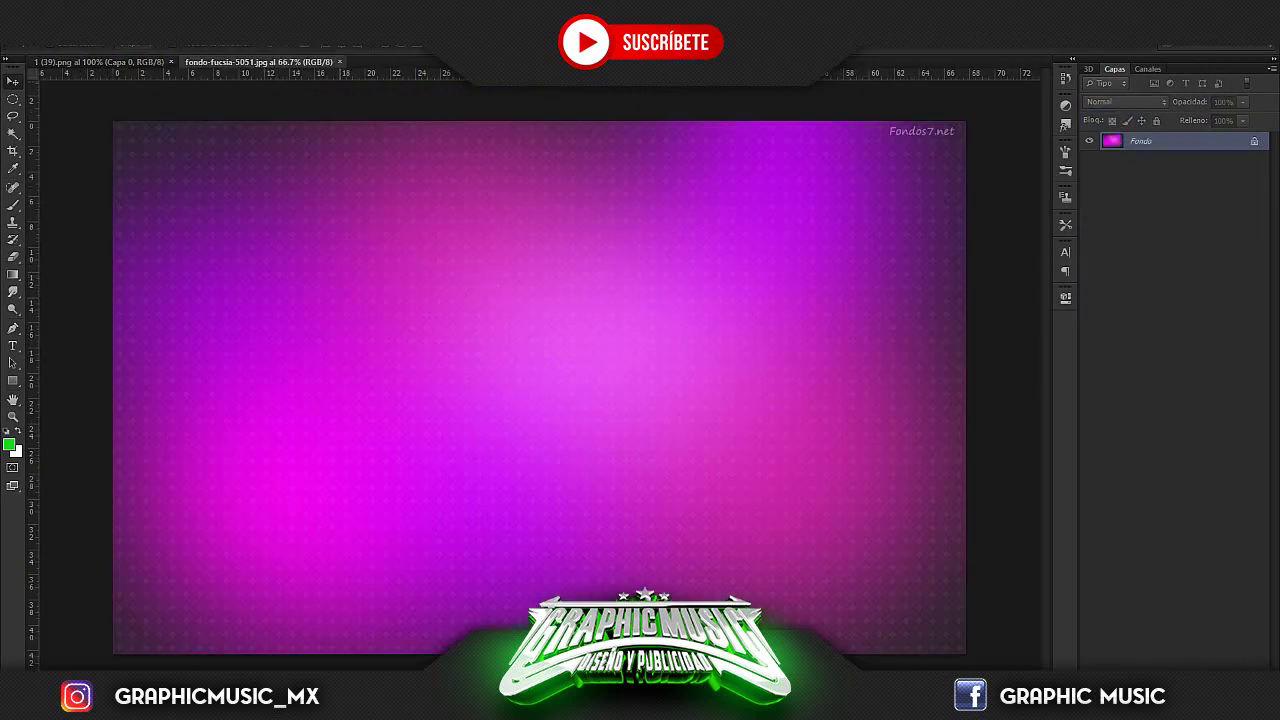
Start placing an image and browse to the NUEVOS > 5to Pack X GM folder.
{"action": "left_click", "coordinate": [30, 36]}
{"action": "left_click", "coordinate": [61, 294]}
{"action": "left_click", "coordinate": [360, 52]}
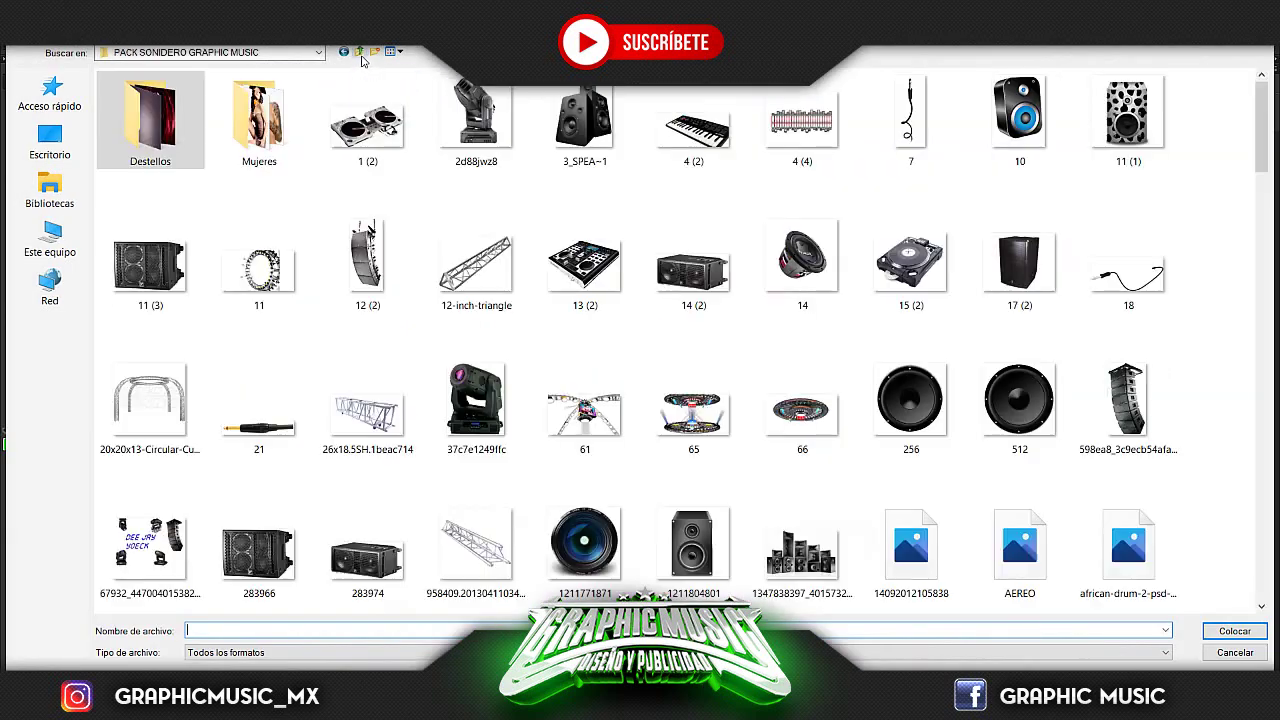
{"action": "left_click", "coordinate": [361, 55]}
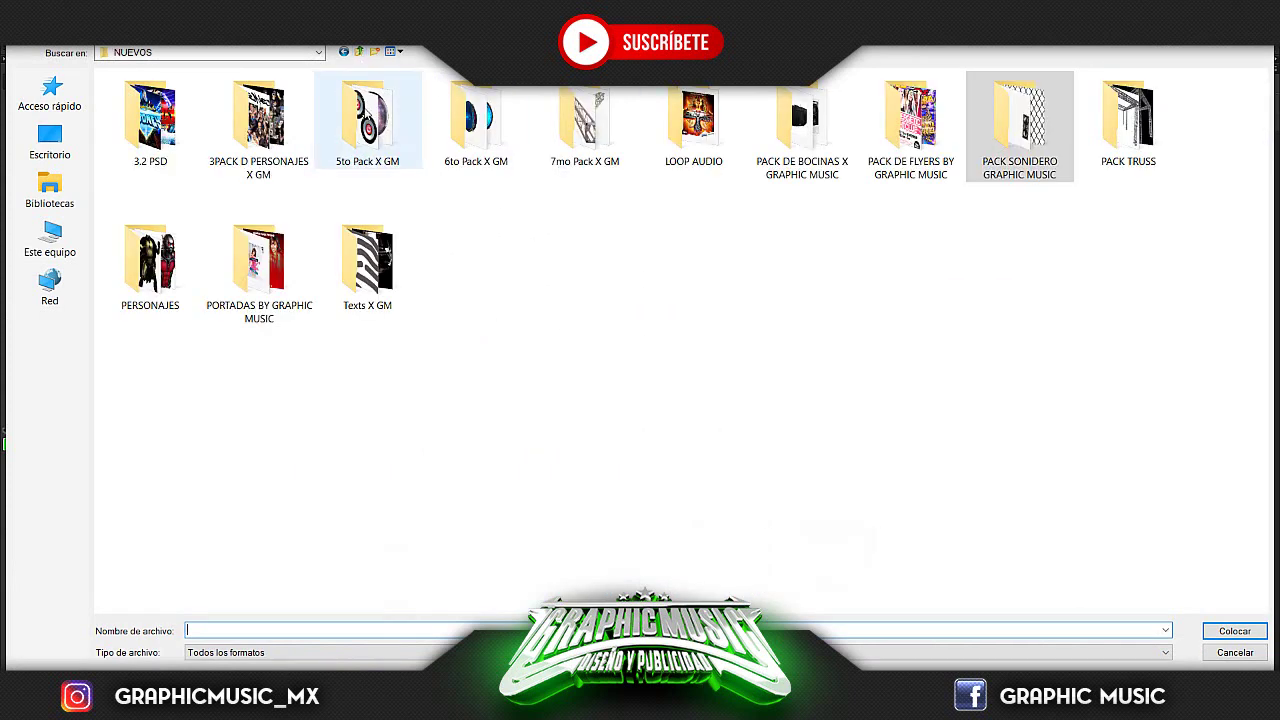
{"action": "double_click", "coordinate": [367, 118]}
Place the cartoon fighter STO (202) over the magenta background and commit it.
{"action": "scroll", "coordinate": [546, 335], "scroll_direction": "down", "scroll_amount": 3}
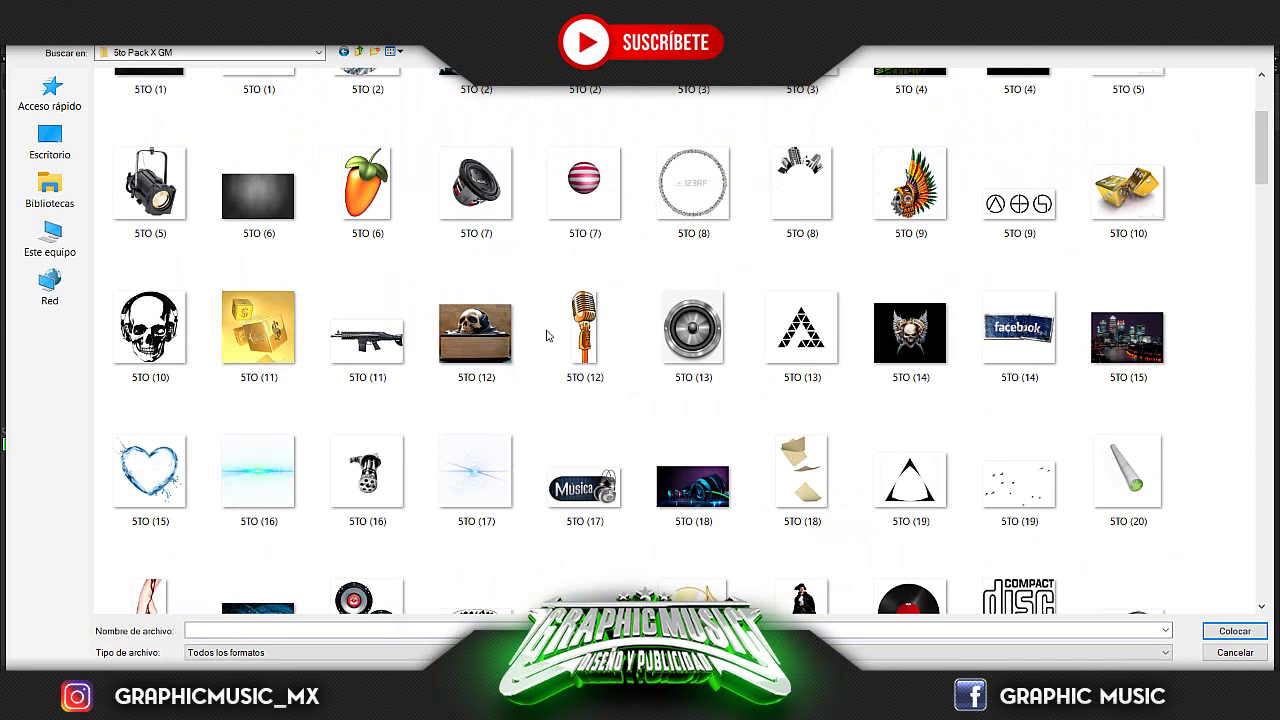
{"action": "scroll", "coordinate": [546, 335], "scroll_direction": "up", "scroll_amount": 1}
{"action": "scroll", "coordinate": [546, 335], "scroll_direction": "down", "scroll_amount": 3}
{"action": "scroll", "coordinate": [546, 335], "scroll_direction": "down", "scroll_amount": 2}
{"action": "scroll", "coordinate": [546, 335], "scroll_direction": "down", "scroll_amount": 1}
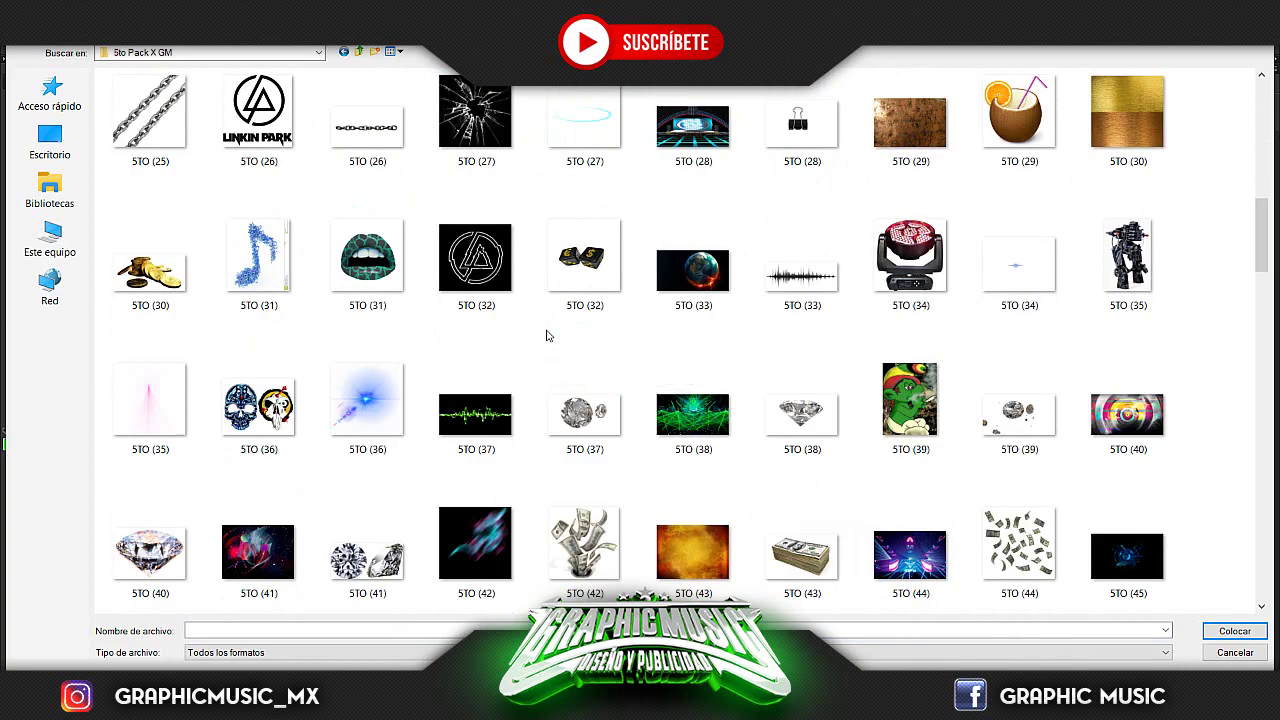
{"action": "scroll", "coordinate": [546, 335], "scroll_direction": "down", "scroll_amount": 3}
{"action": "scroll", "coordinate": [546, 335], "scroll_direction": "down", "scroll_amount": 3}
{"action": "scroll", "coordinate": [546, 335], "scroll_direction": "down", "scroll_amount": 3}
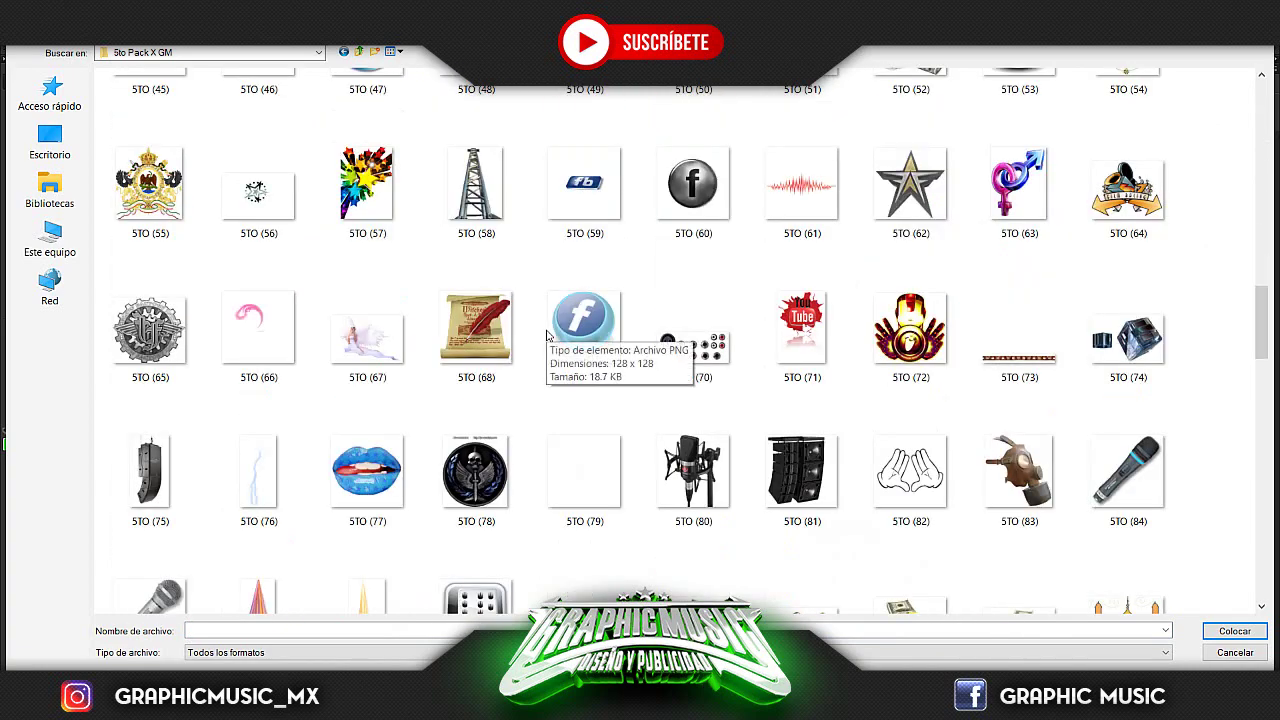
{"action": "scroll", "coordinate": [546, 335], "scroll_direction": "down", "scroll_amount": 3}
{"action": "scroll", "coordinate": [546, 335], "scroll_direction": "down", "scroll_amount": 3}
{"action": "scroll", "coordinate": [546, 335], "scroll_direction": "down", "scroll_amount": 3}
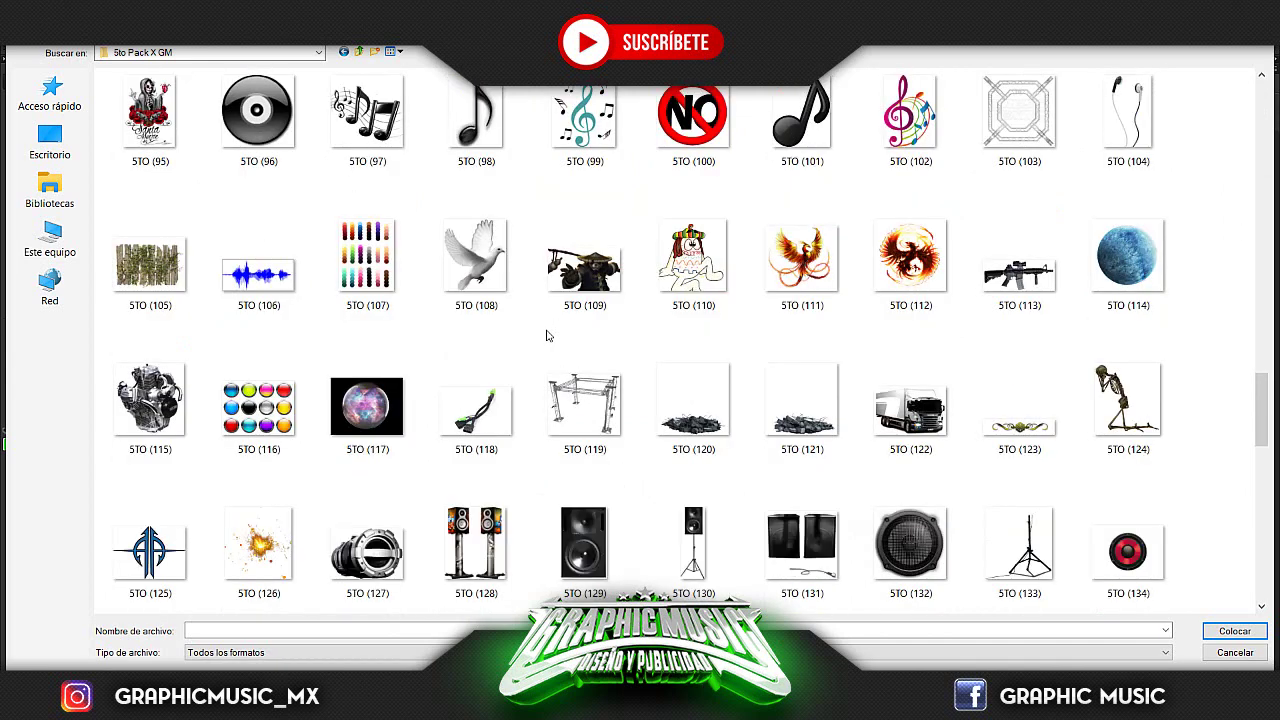
{"action": "scroll", "coordinate": [546, 335], "scroll_direction": "down", "scroll_amount": 3}
{"action": "scroll", "coordinate": [546, 335], "scroll_direction": "down", "scroll_amount": 5}
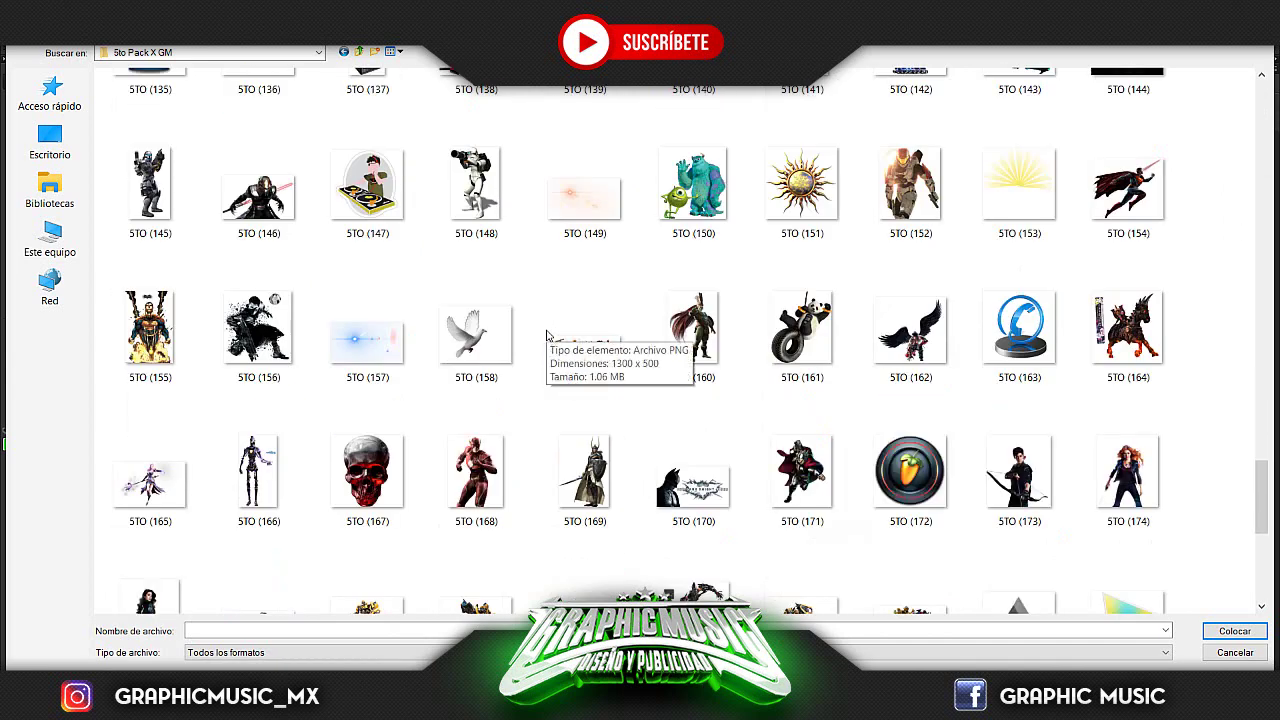
{"action": "scroll", "coordinate": [546, 335], "scroll_direction": "down", "scroll_amount": 2}
{"action": "scroll", "coordinate": [547, 335], "scroll_direction": "down", "scroll_amount": 2}
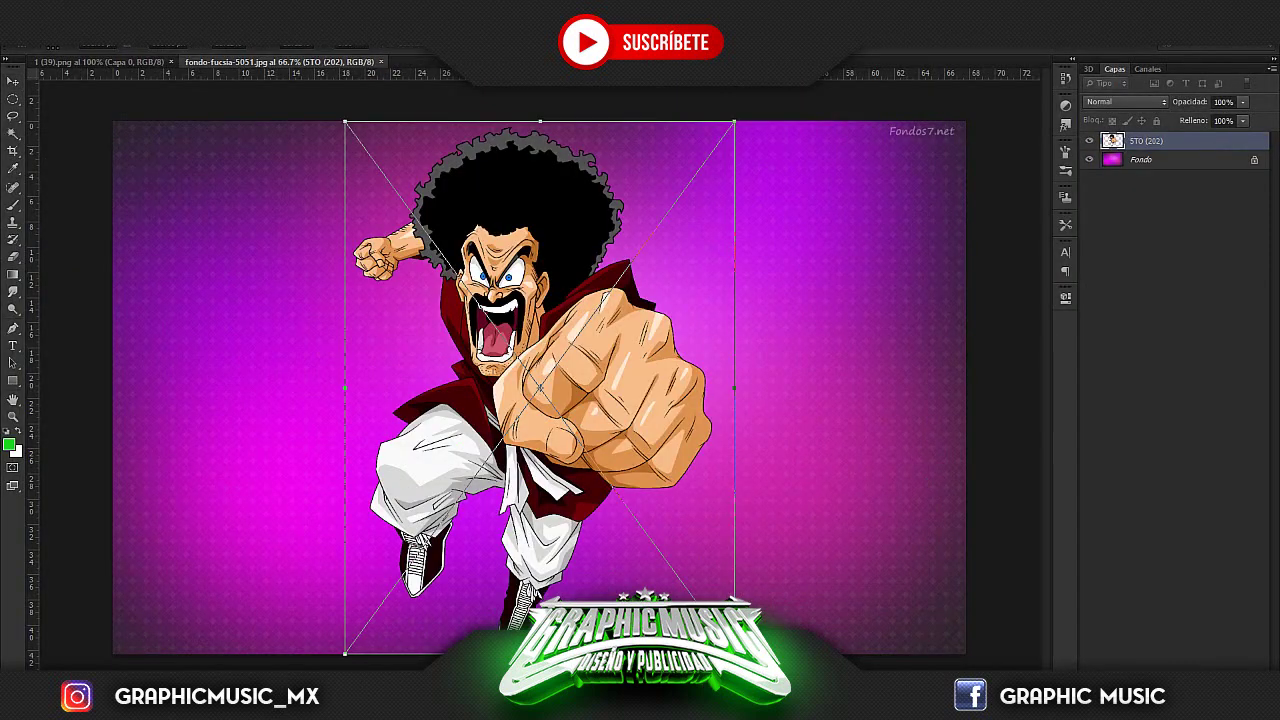
{"action": "key", "text": "Return"}
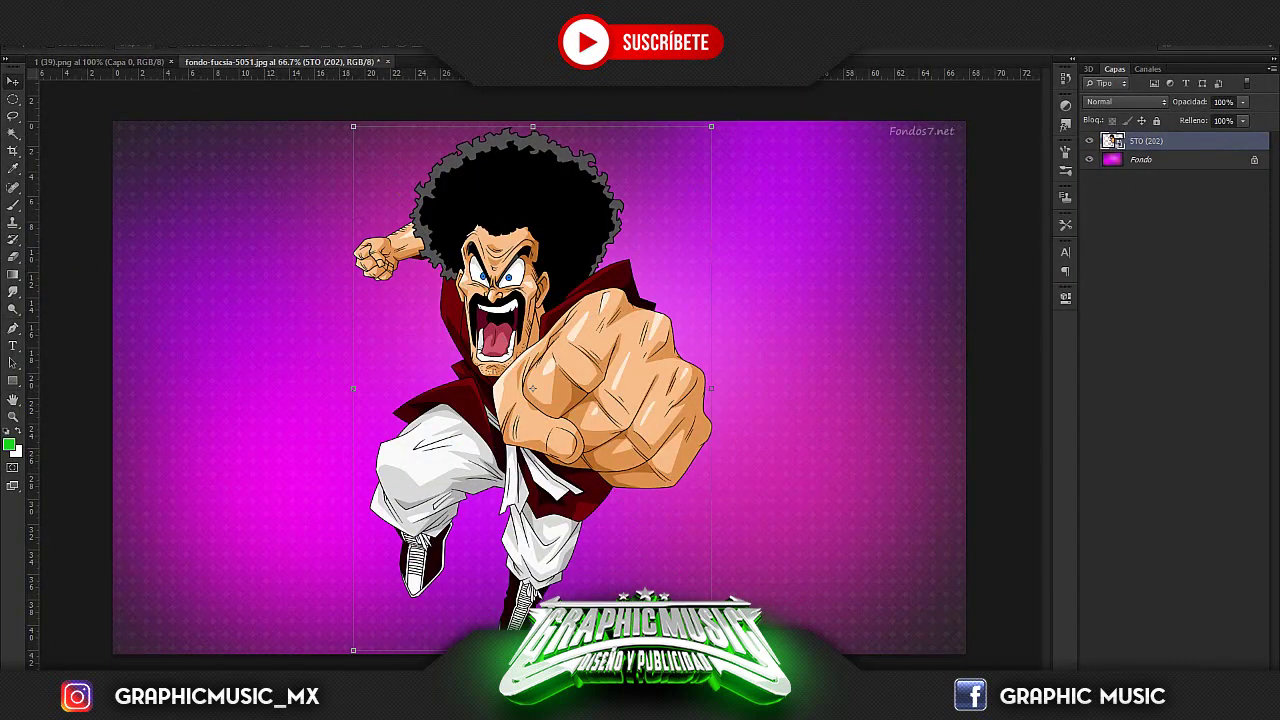
Place logo graphic 44 from D: > 111 > MATERIAL into the flyer.
{"action": "left_click", "coordinate": [35, 50]}
{"action": "left_click", "coordinate": [140, 295]}
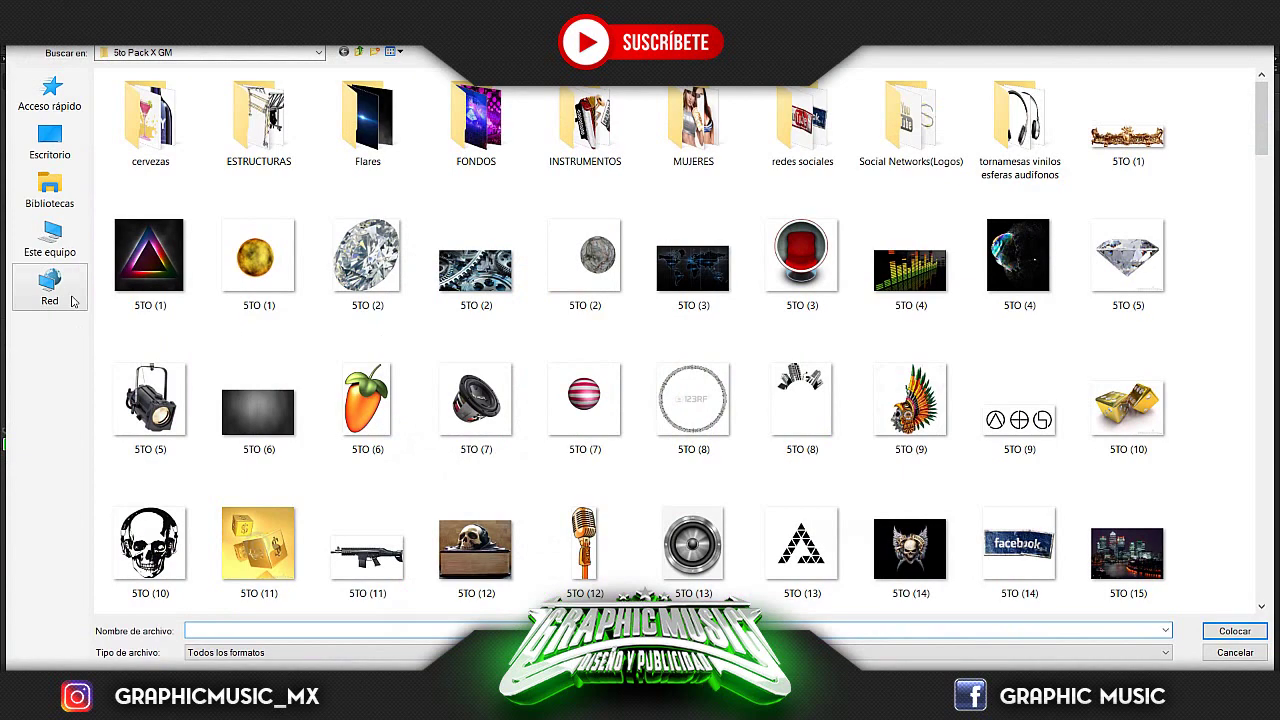
{"action": "double_click", "coordinate": [345, 210]}
{"action": "double_click", "coordinate": [150, 118]}
{"action": "double_click", "coordinate": [580, 125]}
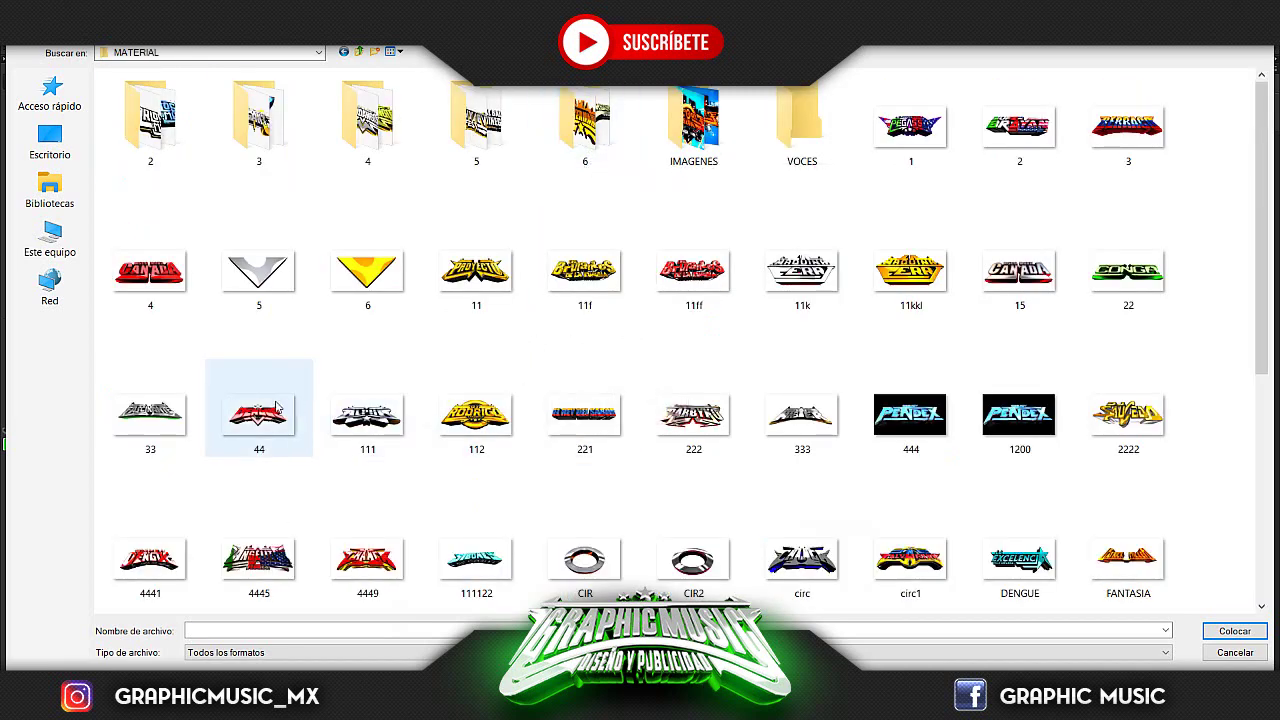
{"action": "double_click", "coordinate": [259, 415]}
Move the DENGUE logo lower, enlarge it proportionally and commit.
{"action": "left_click_drag", "start_coordinate": [570, 390], "coordinate": [580, 412]}
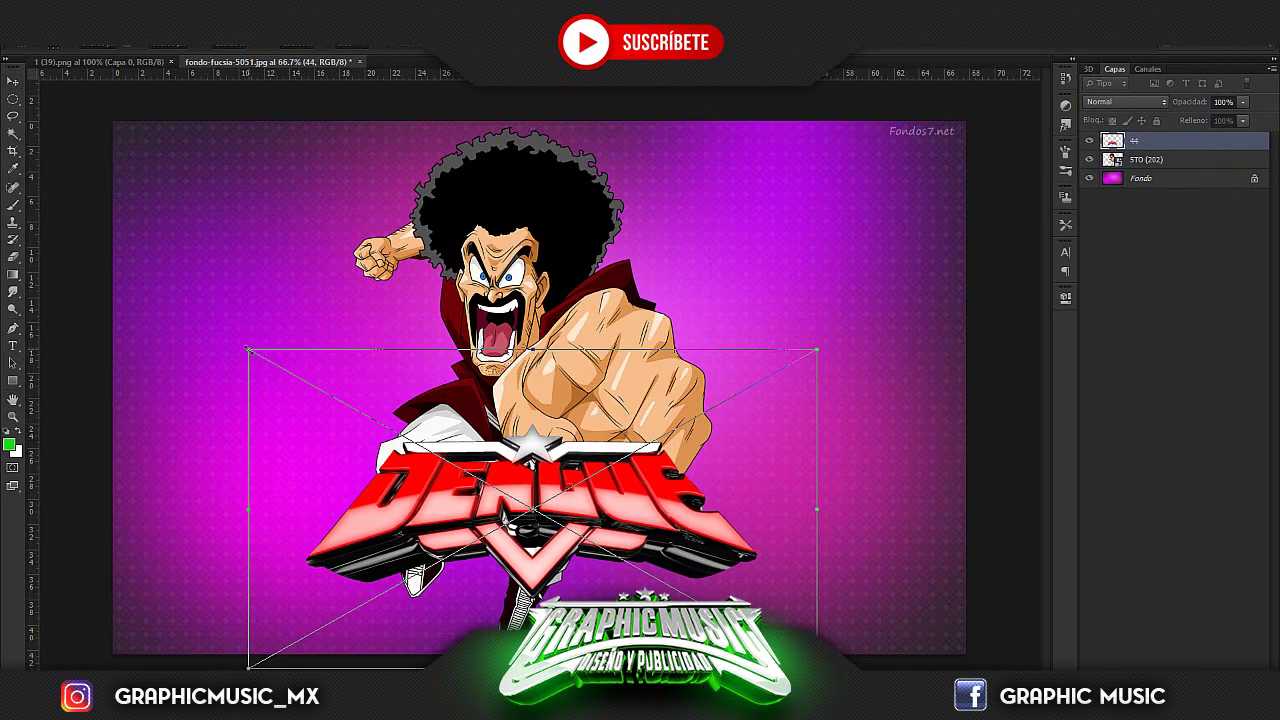
{"action": "left_click_drag", "start_coordinate": [248, 350], "coordinate": [219, 334]}
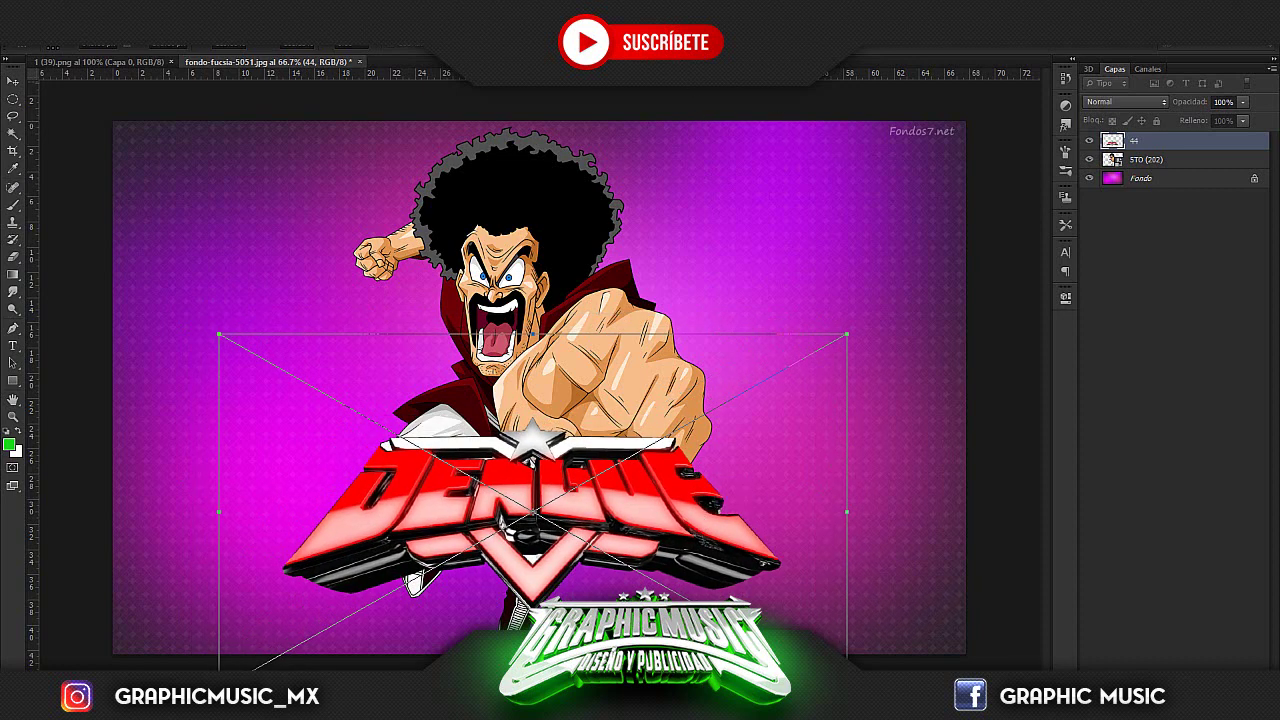
{"action": "key", "text": "Return"}
Duplicate the truss arc layer Capa 0 into the fondo-fucsia-5051.jpg flyer document.
{"action": "left_click", "coordinate": [112, 63]}
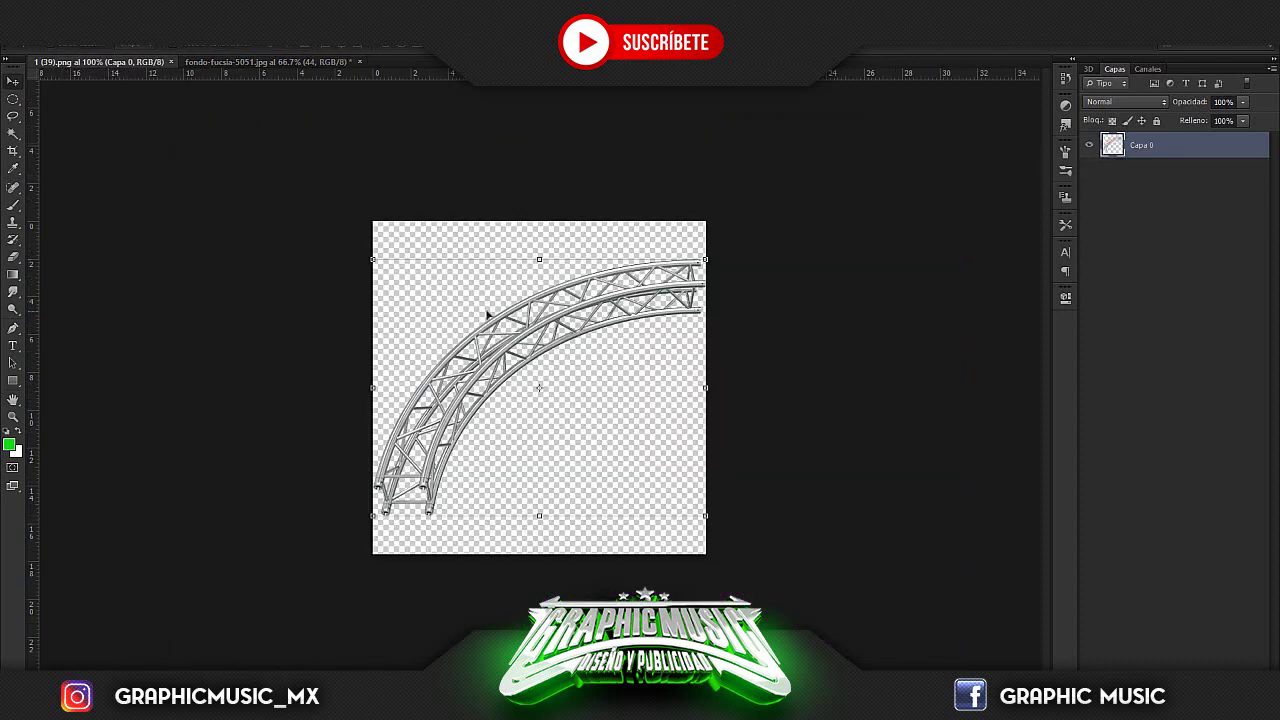
{"action": "left_click_drag", "start_coordinate": [502, 291], "coordinate": [298, 85]}
{"action": "left_click", "coordinate": [932, 280]}
{"action": "left_click", "coordinate": [1154, 146]}
{"action": "right_click", "coordinate": [1154, 146]}
{"action": "left_click", "coordinate": [1040, 189]}
{"action": "left_click", "coordinate": [622, 281]}
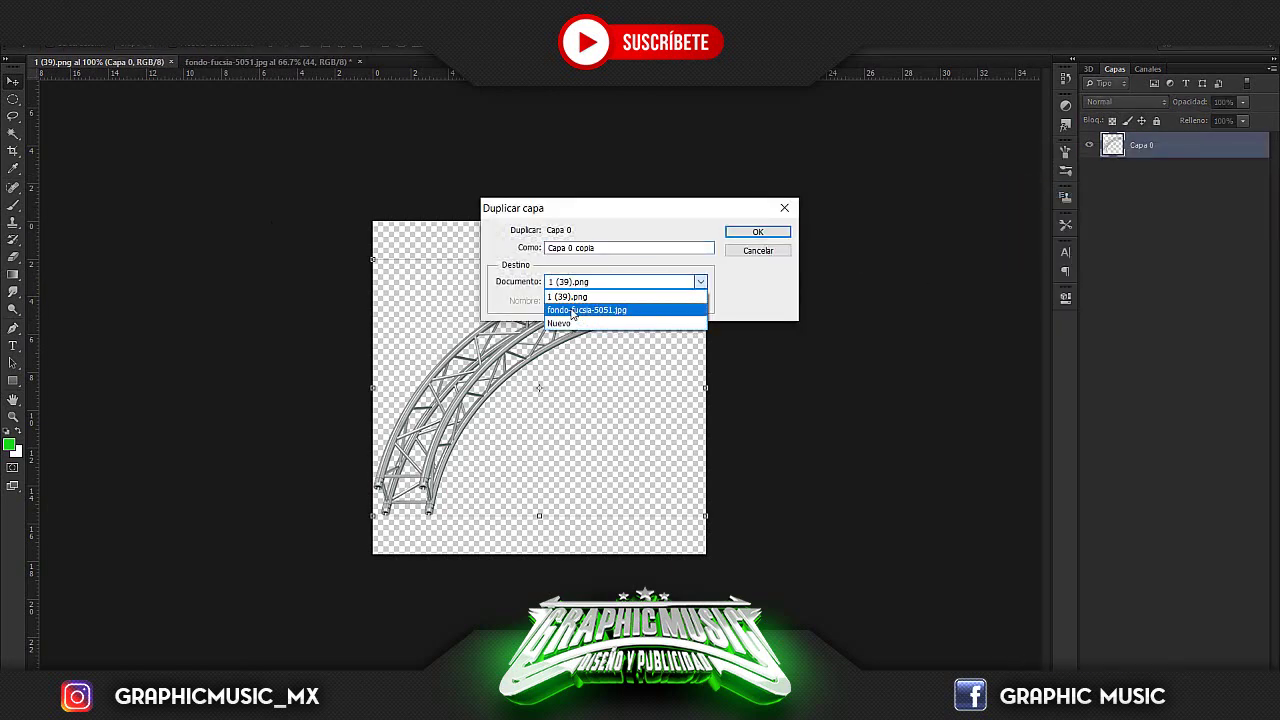
{"action": "left_click", "coordinate": [587, 310]}
{"action": "left_click", "coordinate": [758, 231]}
{"action": "left_click", "coordinate": [288, 62]}
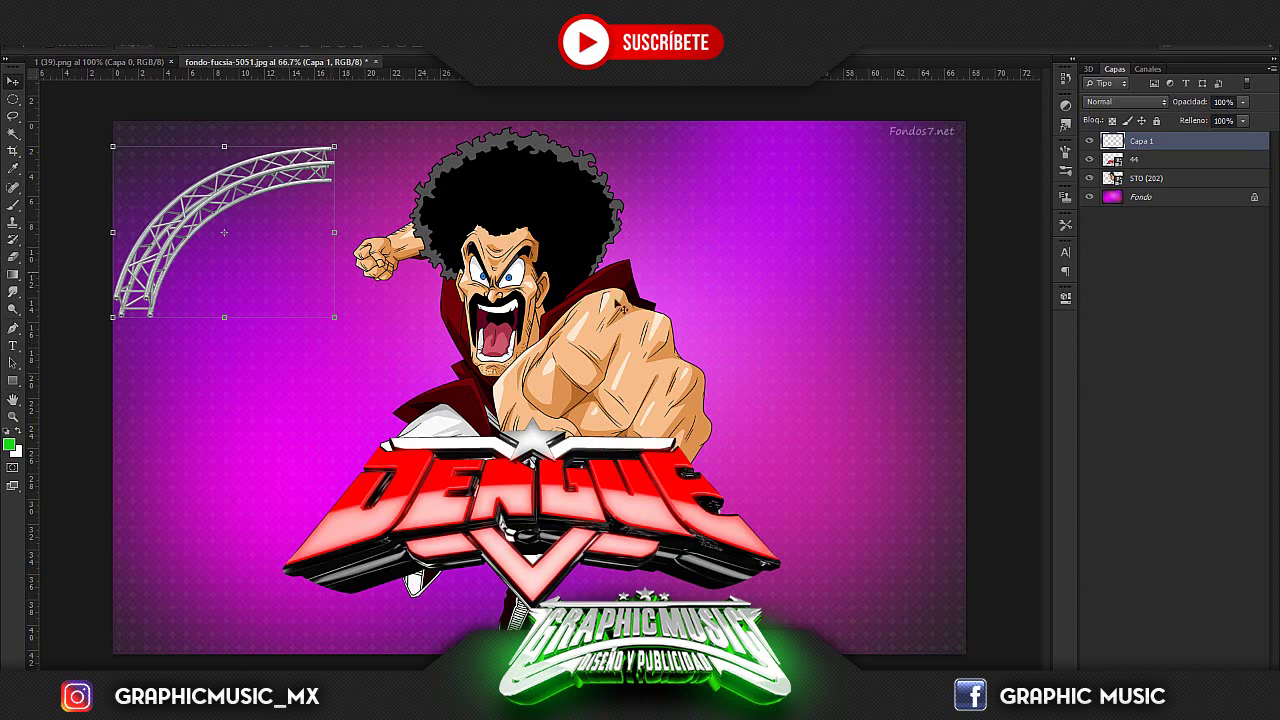
Put the truss arc behind the fighter, enlarged and rotated to about 167 degrees.
{"action": "left_click_drag", "start_coordinate": [1142, 146], "coordinate": [1144, 165]}
{"action": "left_click_drag", "start_coordinate": [293, 183], "coordinate": [469, 368]}
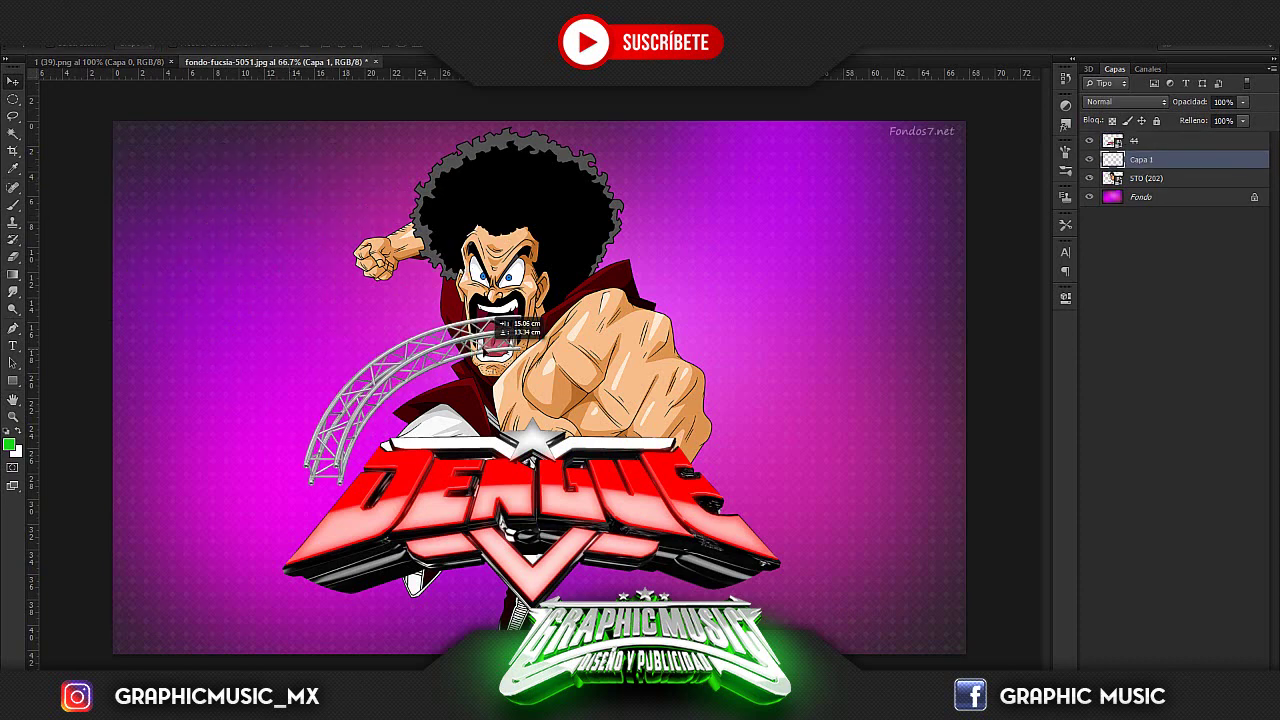
{"action": "left_click_drag", "start_coordinate": [1133, 170], "coordinate": [1138, 182]}
{"action": "mouse_move", "coordinate": [510, 331]}
{"action": "left_mouse_down"}
{"action": "mouse_move", "coordinate": [621, 256]}
{"action": "mouse_move", "coordinate": [600, 300]}
{"action": "left_mouse_up"}
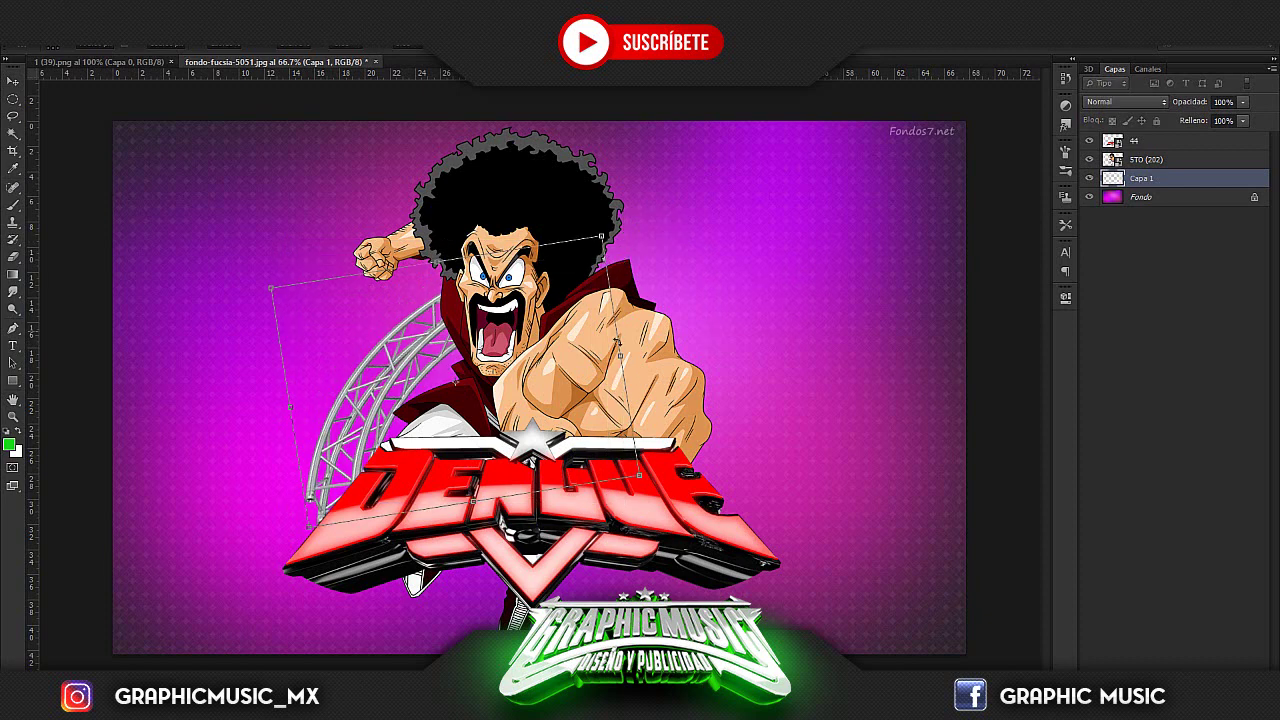
{"action": "left_click_drag", "start_coordinate": [483, 286], "coordinate": [575, 425]}
{"action": "right_click", "coordinate": [450, 408]}
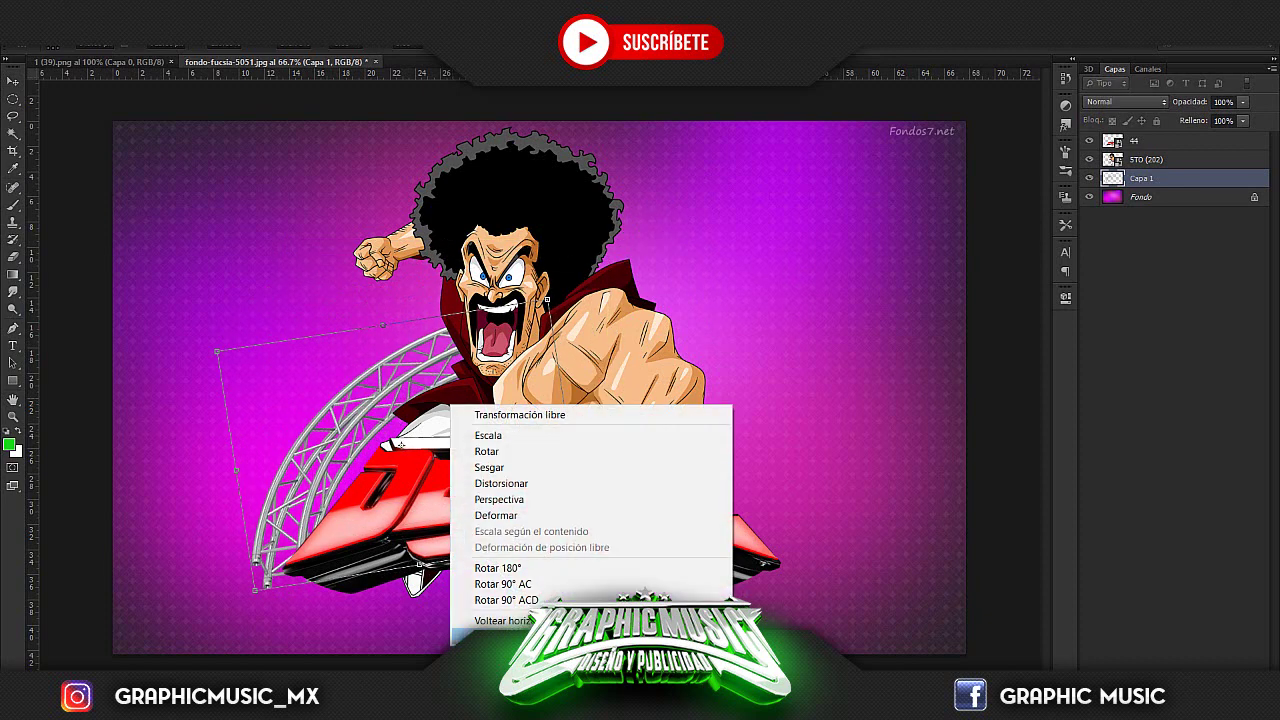
{"action": "left_click", "coordinate": [486, 449]}
{"action": "mouse_move", "coordinate": [560, 330]}
{"action": "left_mouse_down"}
{"action": "mouse_move", "coordinate": [588, 290]}
{"action": "mouse_move", "coordinate": [625, 330]}
{"action": "left_mouse_up"}
{"action": "left_click_drag", "start_coordinate": [460, 470], "coordinate": [579, 388]}
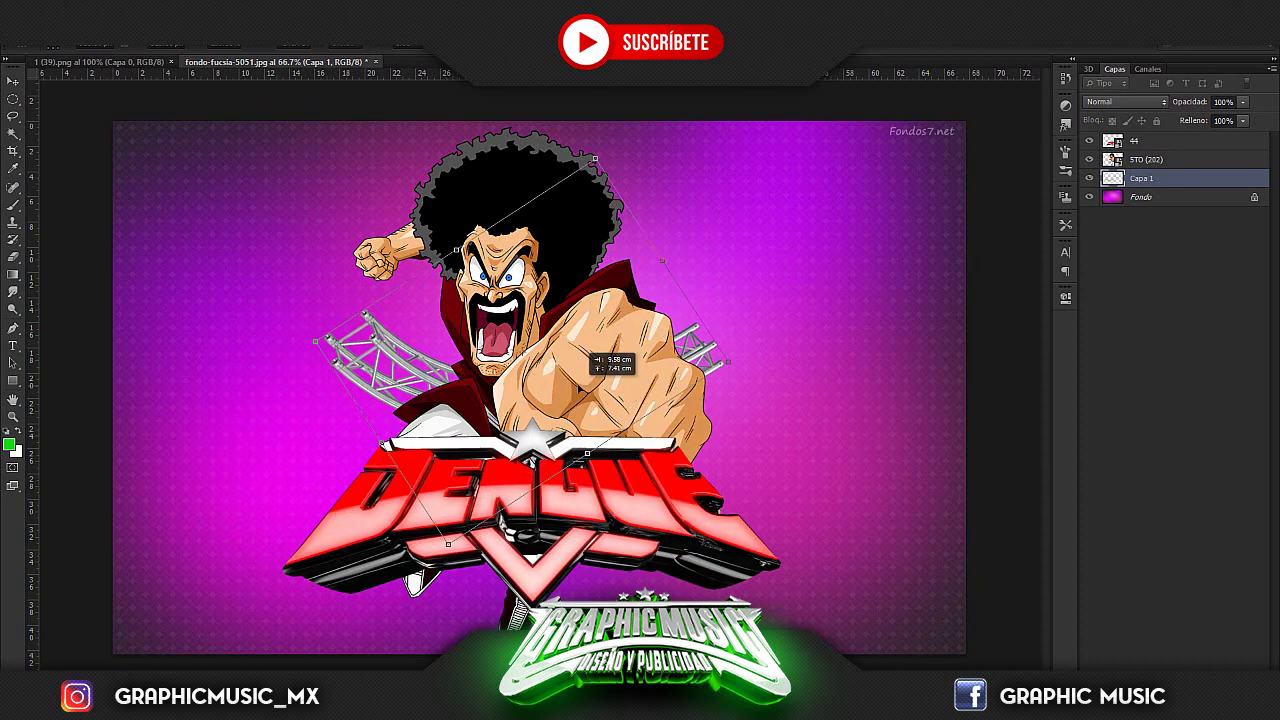
{"action": "key", "text": "Return"}
Duplicate the truss arc twice into a fanned row lower left and merge layers.
{"action": "key", "text": "ctrl+j"}
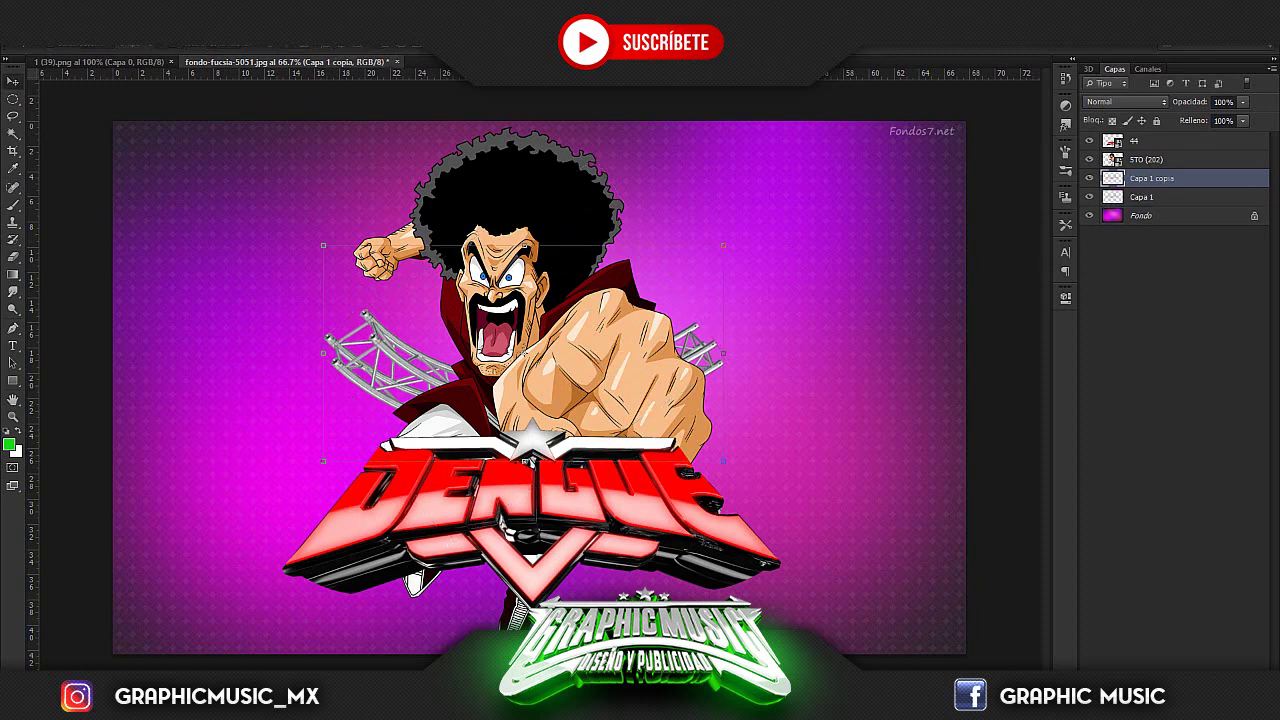
{"action": "left_click_drag", "start_coordinate": [562, 345], "coordinate": [451, 387]}
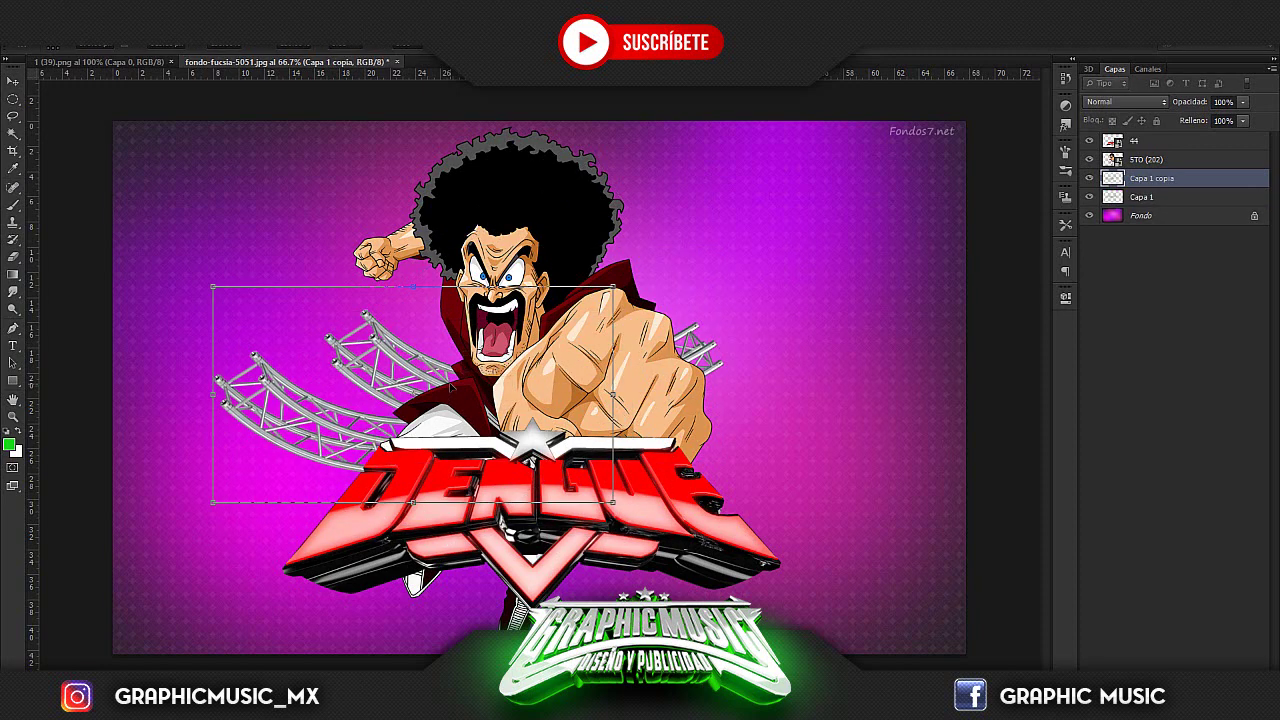
{"action": "key", "text": "ctrl+j"}
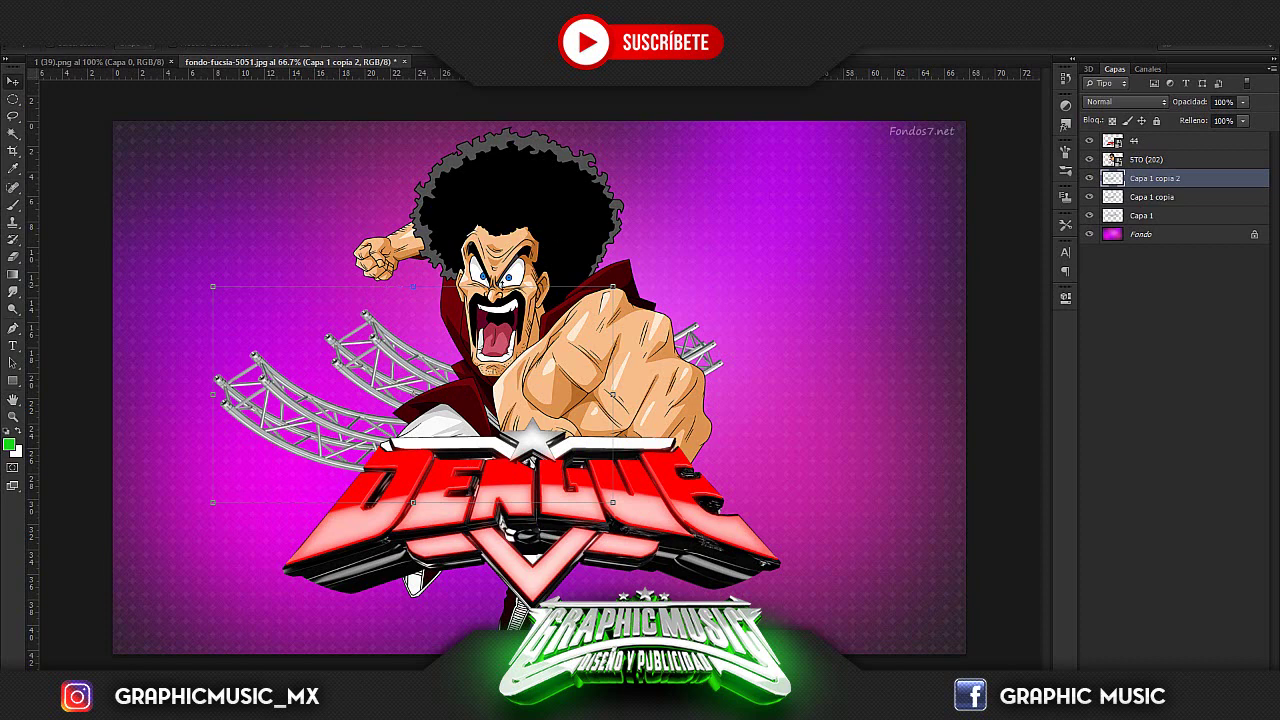
{"action": "left_click_drag", "start_coordinate": [456, 342], "coordinate": [443, 444]}
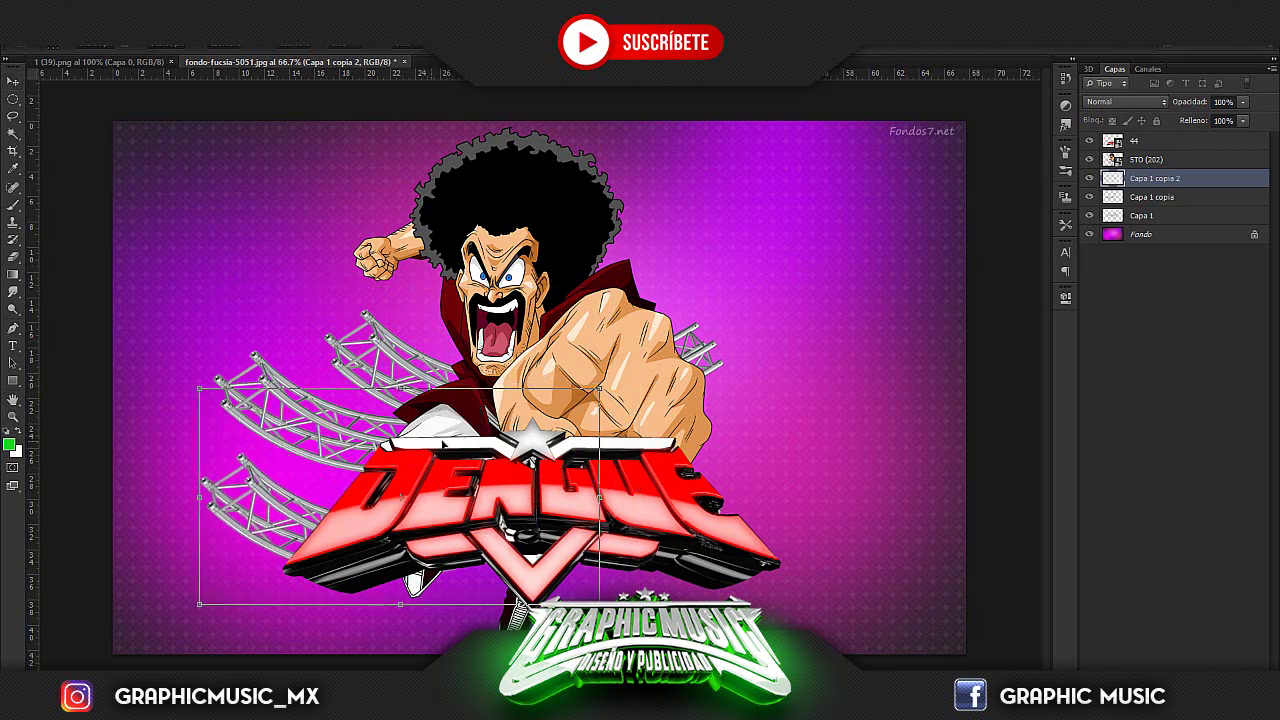
{"action": "left_click", "coordinate": [1151, 217], "text": "ctrl"}
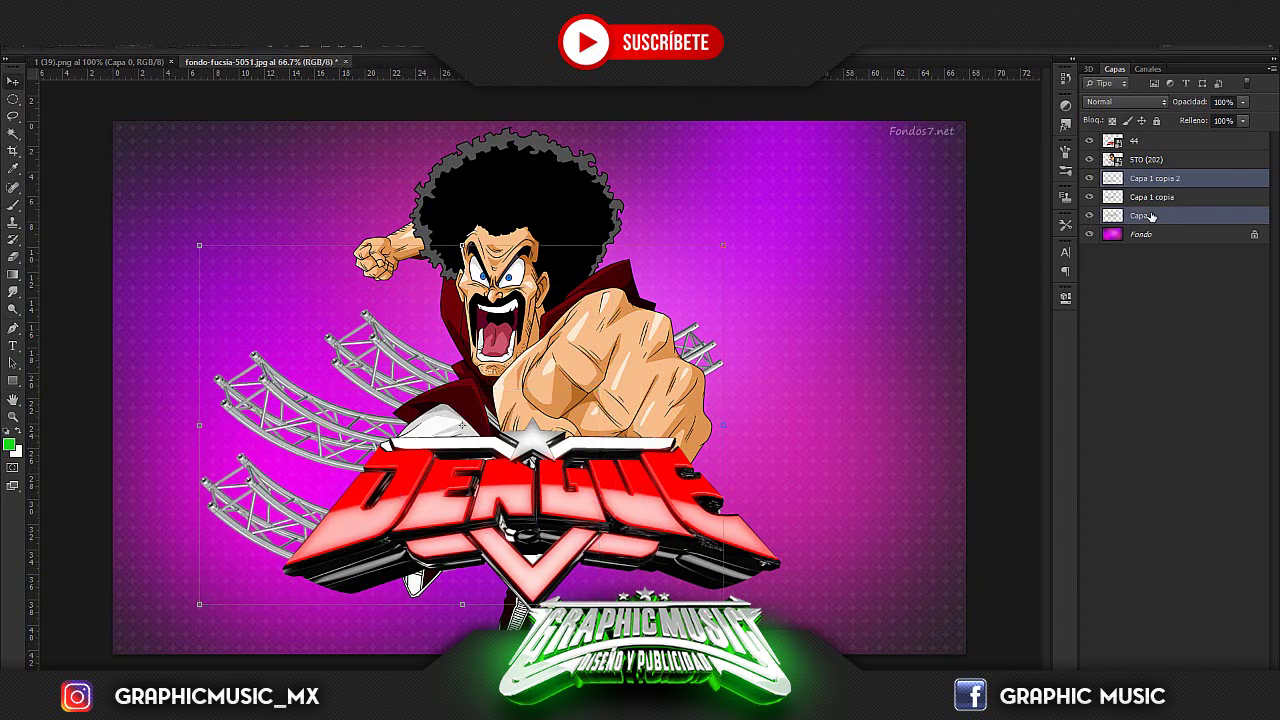
{"action": "key", "text": "ctrl+e"}
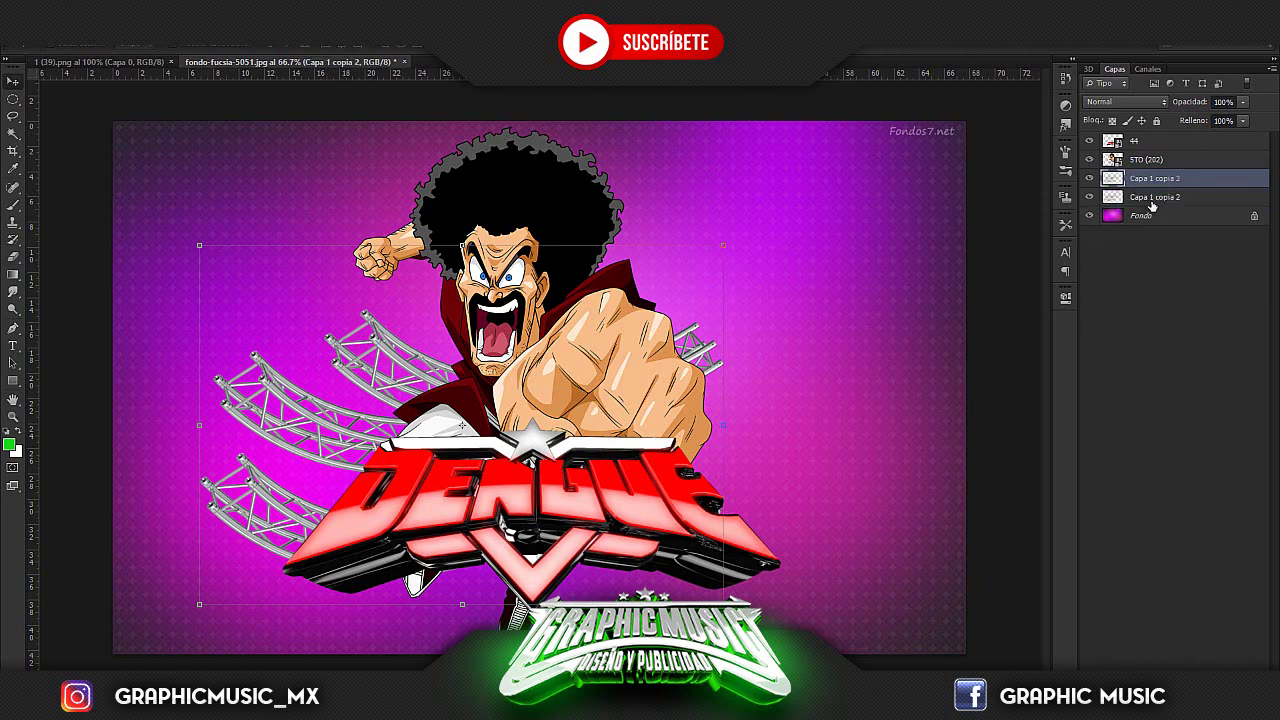
Flip the merged trusses horizontally and move them to the right side.
{"action": "key", "text": "ctrl+t"}
{"action": "right_click", "coordinate": [600, 432]}
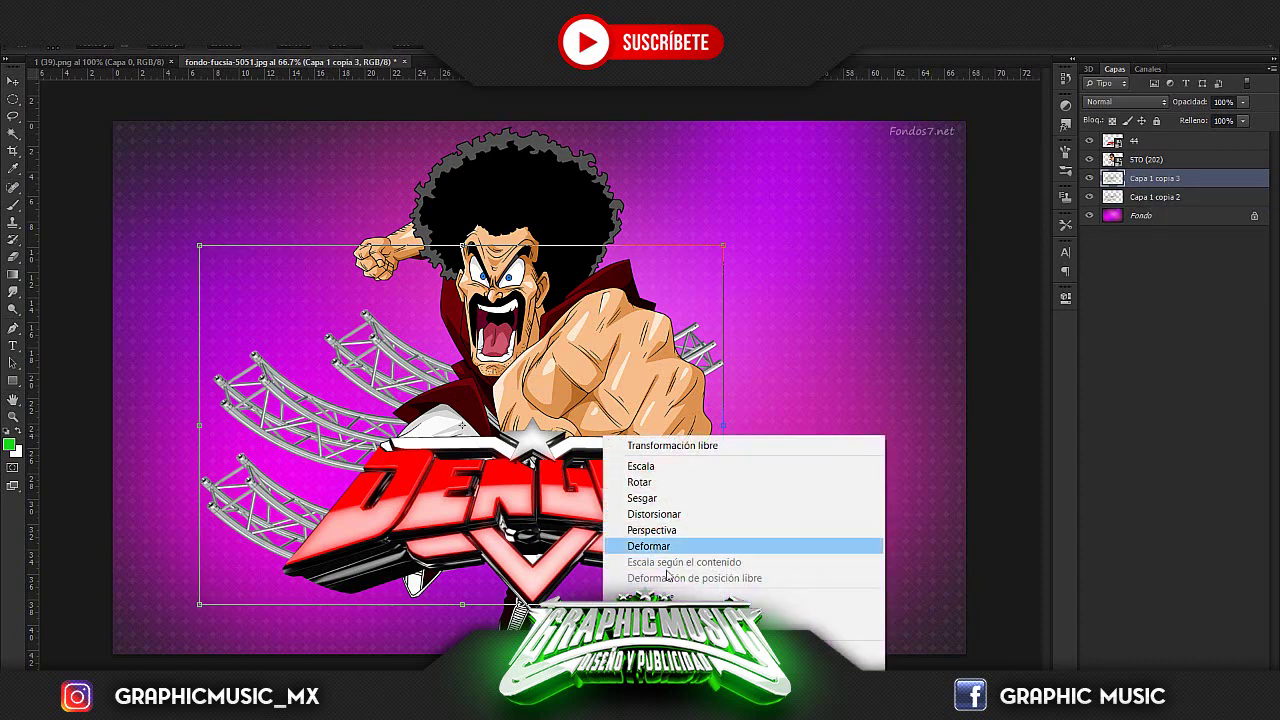
{"action": "left_click", "coordinate": [640, 546]}
{"action": "left_click_drag", "start_coordinate": [580, 486], "coordinate": [732, 479]}
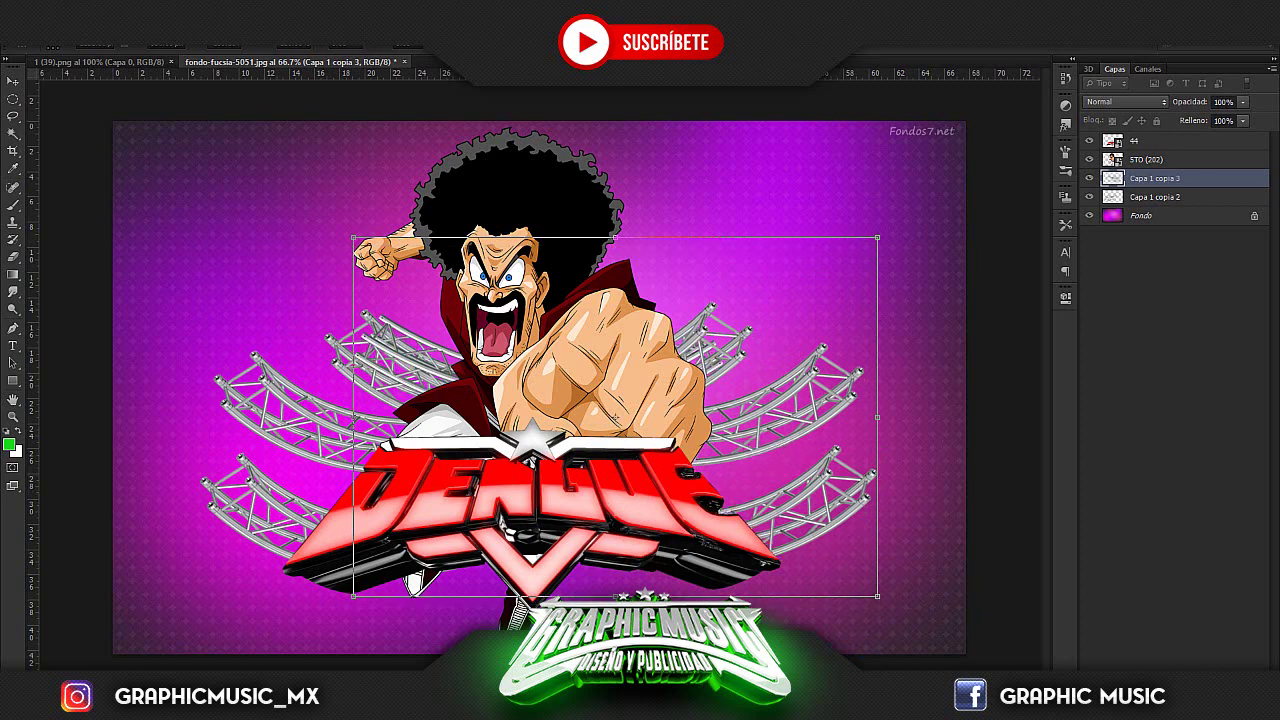
{"action": "key", "text": "Return"}
Nudge the fighter character slightly and check its transform.
{"action": "left_click", "coordinate": [12, 258]}
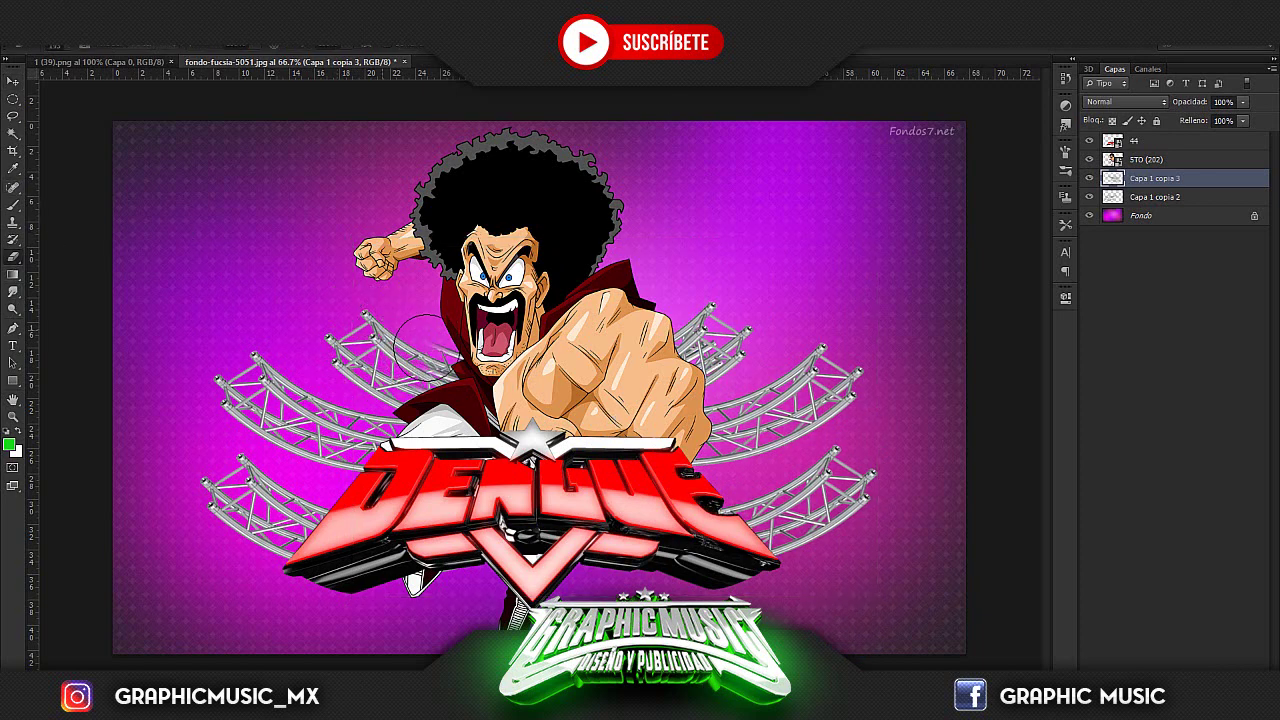
{"action": "key", "text": "v"}
{"action": "left_click_drag", "start_coordinate": [514, 364], "coordinate": [510, 366]}
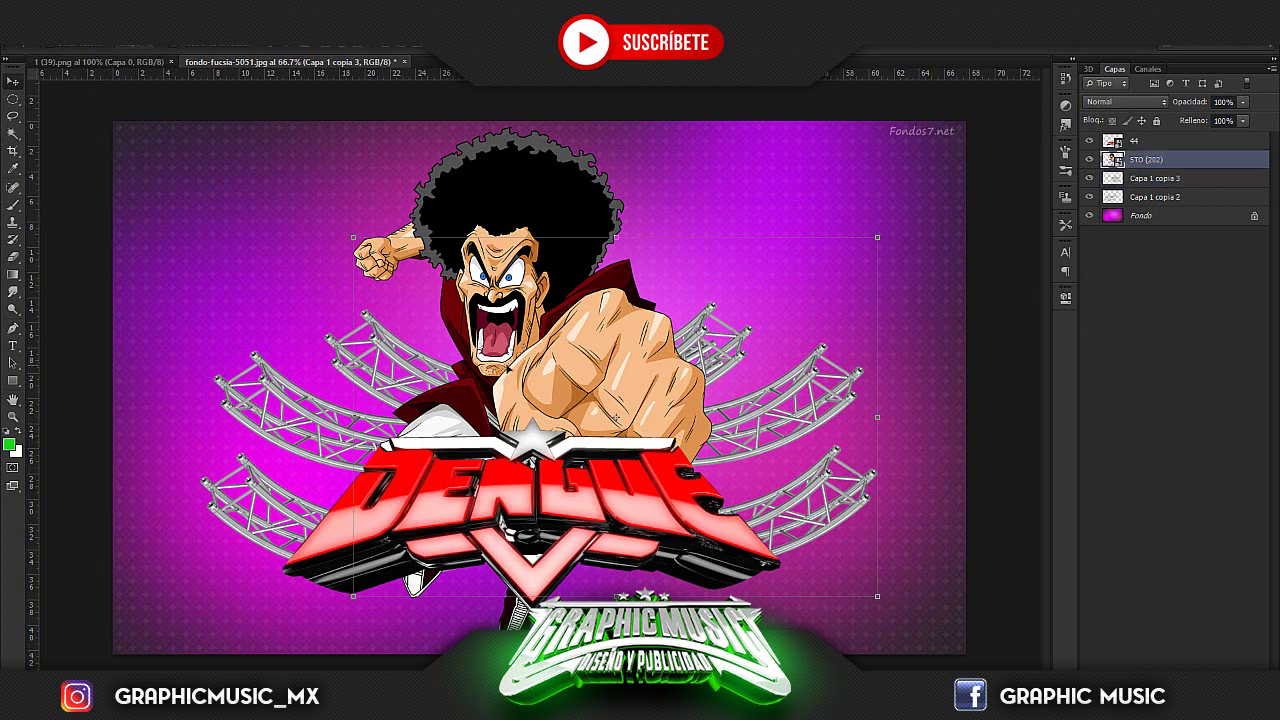
{"action": "key", "text": "ctrl+t"}
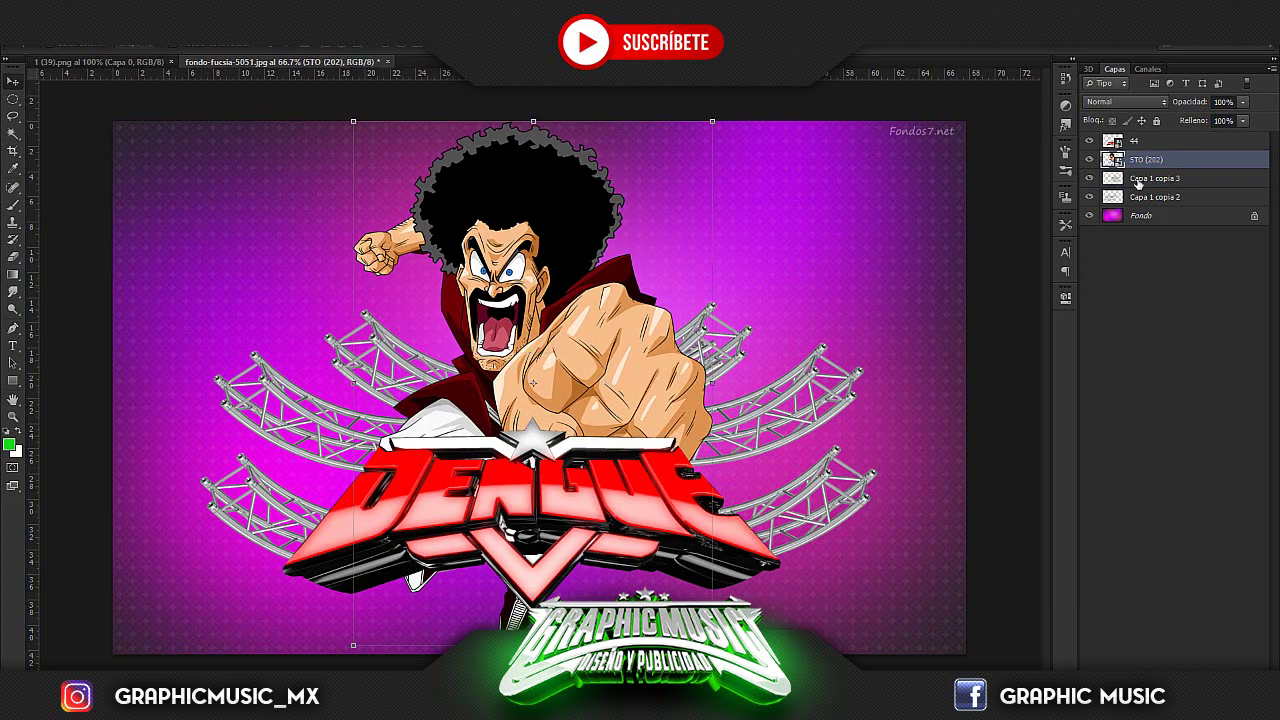
{"action": "left_click", "coordinate": [1138, 182]}
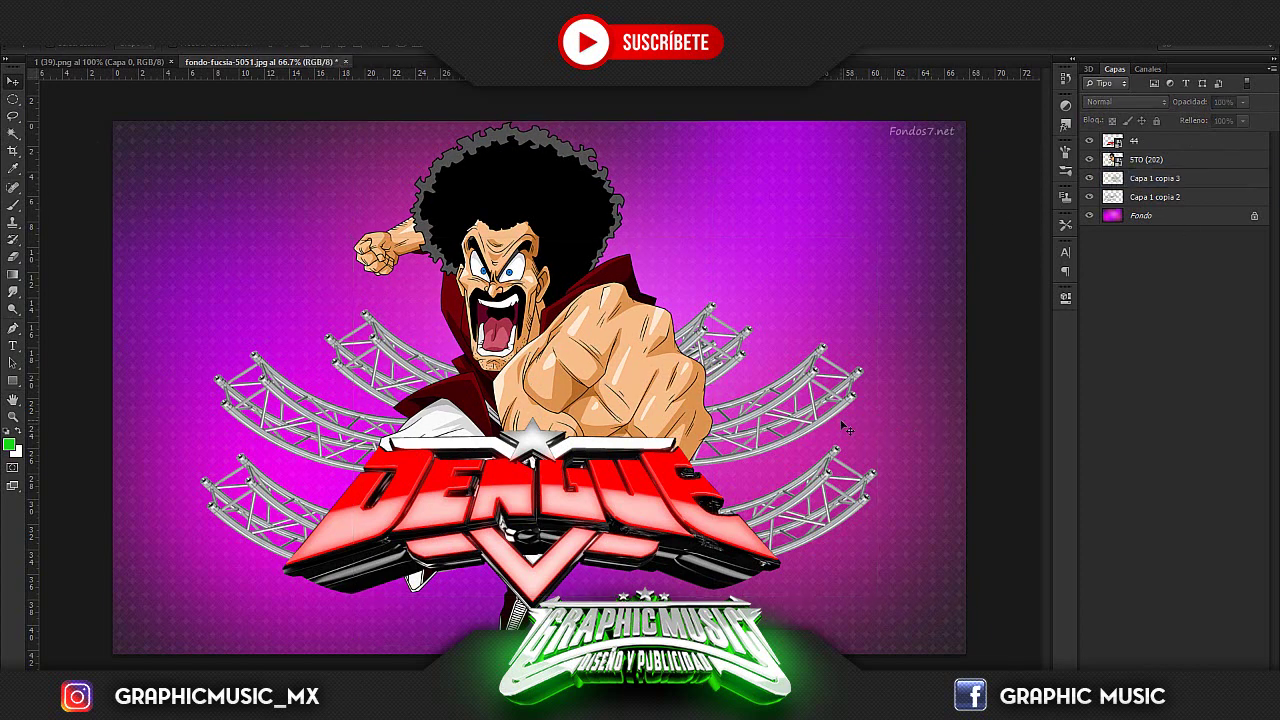
Shift the right truss group slightly right and reselect the left truss group.
{"action": "left_click", "coordinate": [1129, 198]}
{"action": "left_click", "coordinate": [1132, 180]}
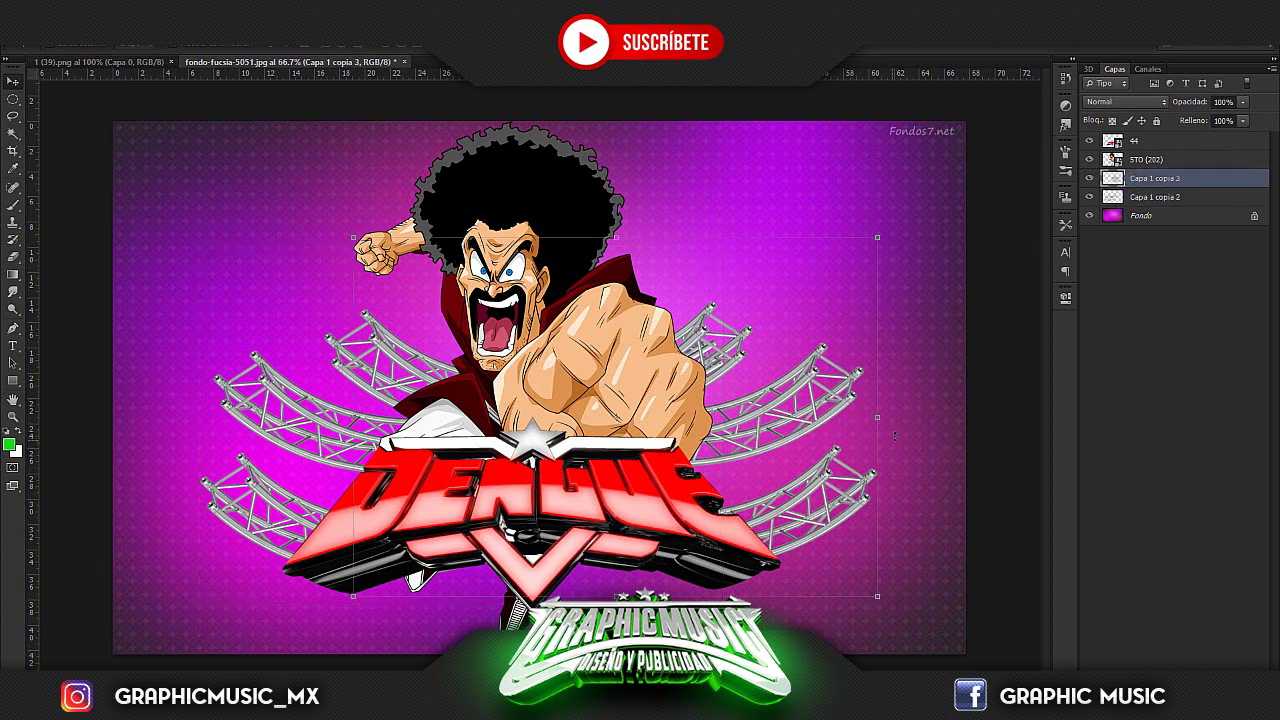
{"action": "left_click_drag", "start_coordinate": [810, 417], "coordinate": [832, 420]}
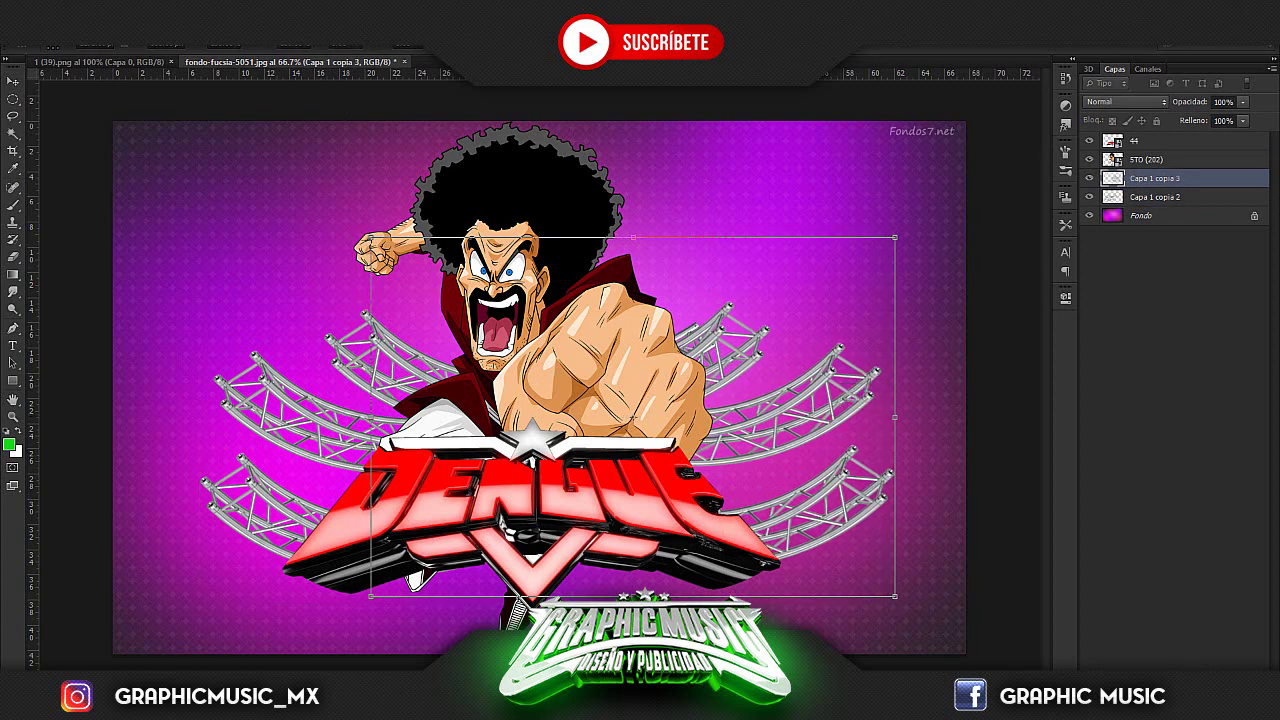
{"action": "left_click", "coordinate": [1138, 200]}
{"action": "left_click", "coordinate": [12, 256]}
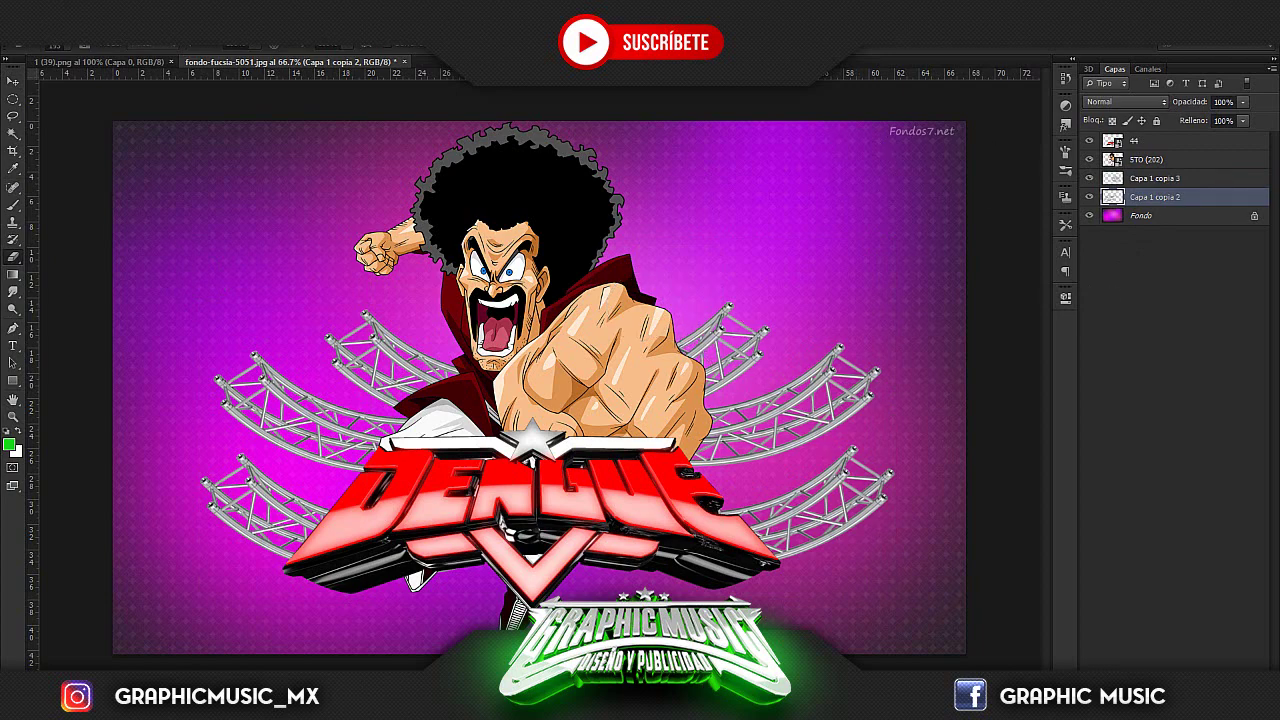
{"action": "left_click", "coordinate": [38, 46]}
Open 1 (7).jpg from D: > SUBIR > NUEVOS > PACK TRUSS, discarding its embedded profile.
{"action": "left_click", "coordinate": [55, 245]}
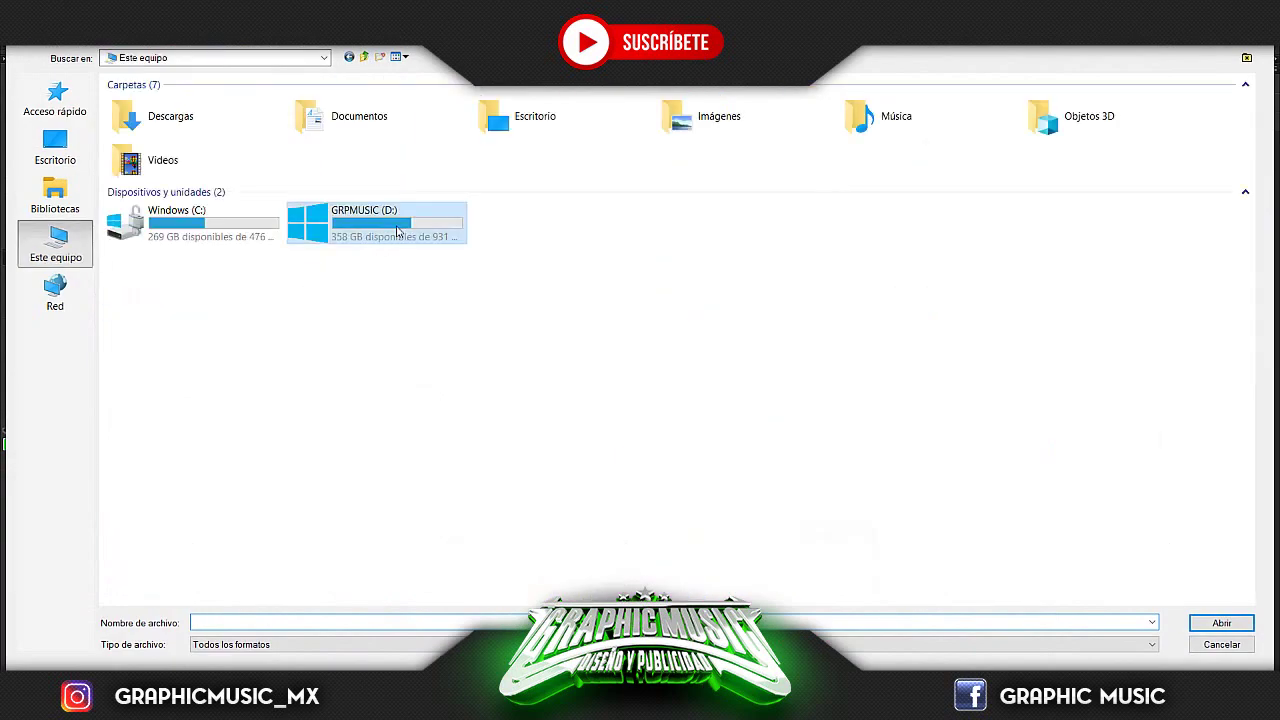
{"action": "double_click", "coordinate": [397, 232]}
{"action": "double_click", "coordinate": [265, 268]}
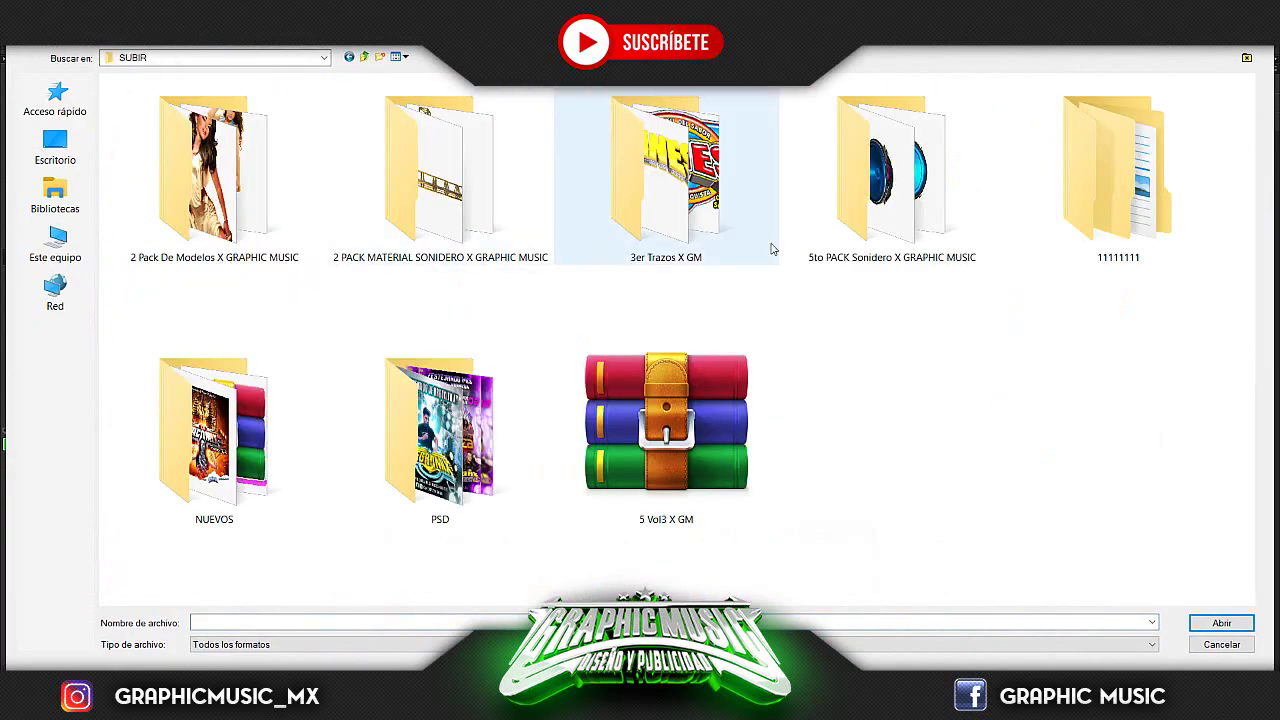
{"action": "double_click", "coordinate": [188, 482]}
{"action": "double_click", "coordinate": [1112, 163]}
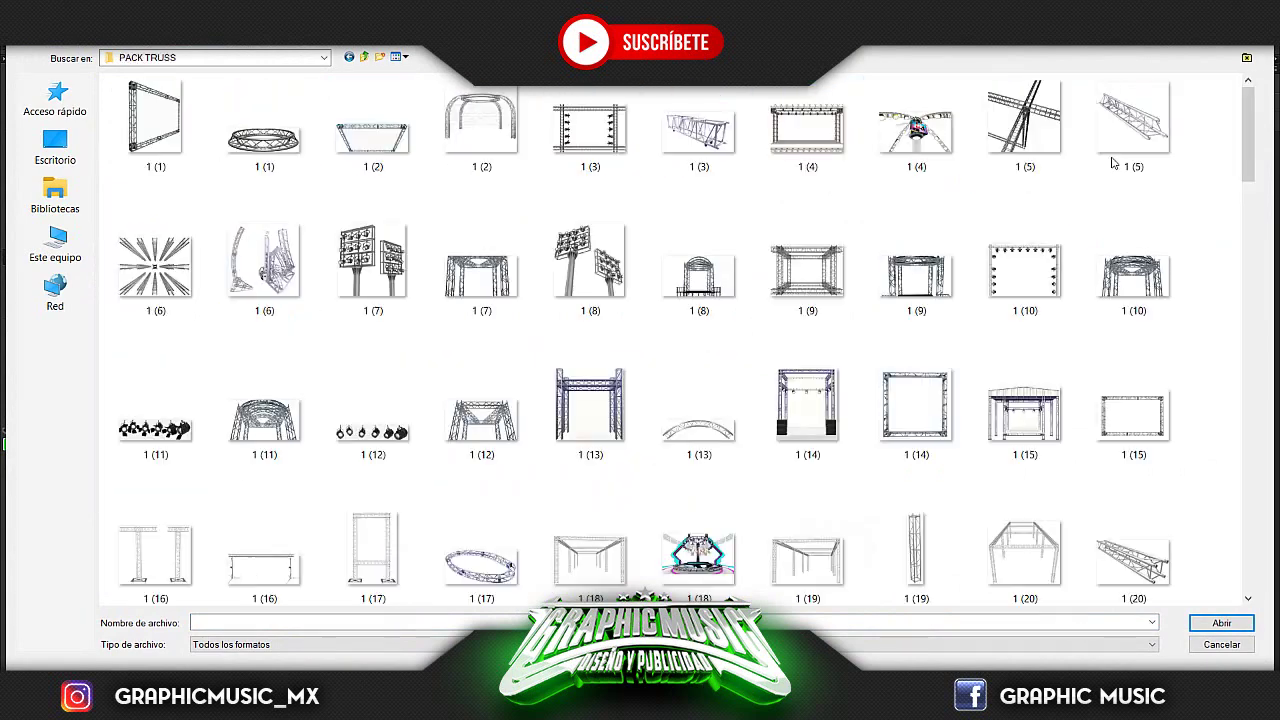
{"action": "left_click", "coordinate": [396, 283]}
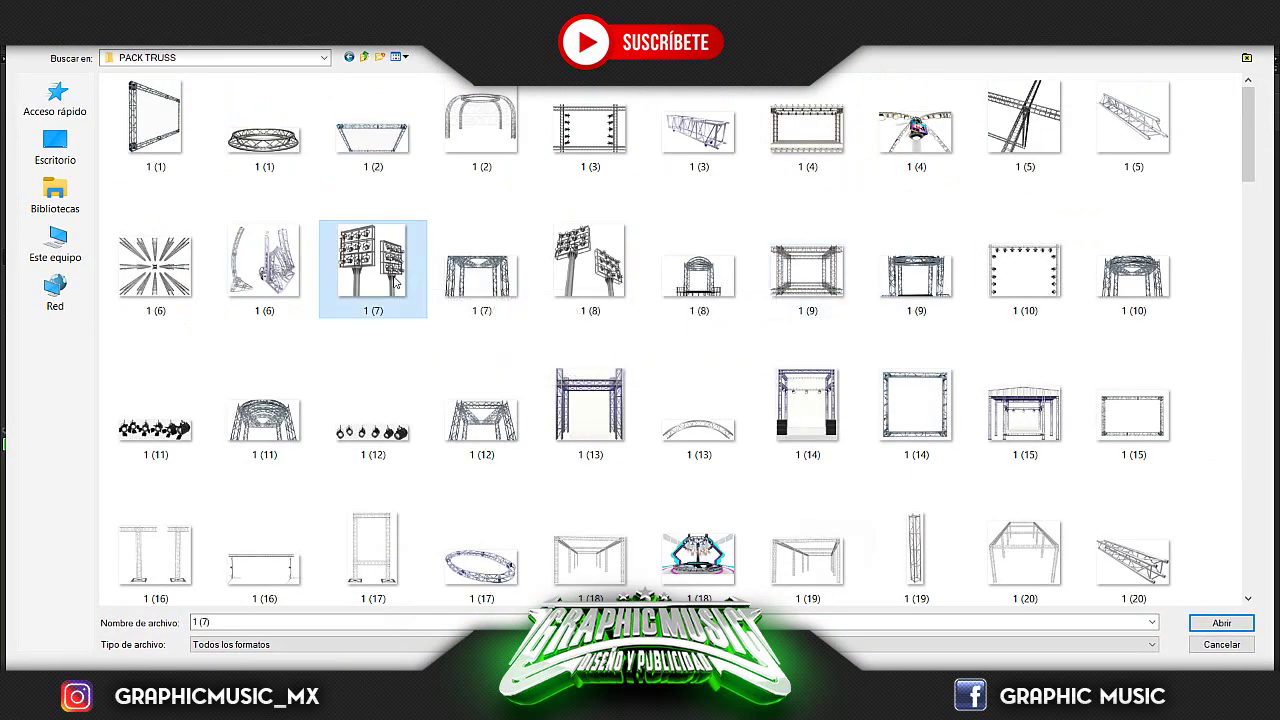
{"action": "double_click", "coordinate": [408, 290]}
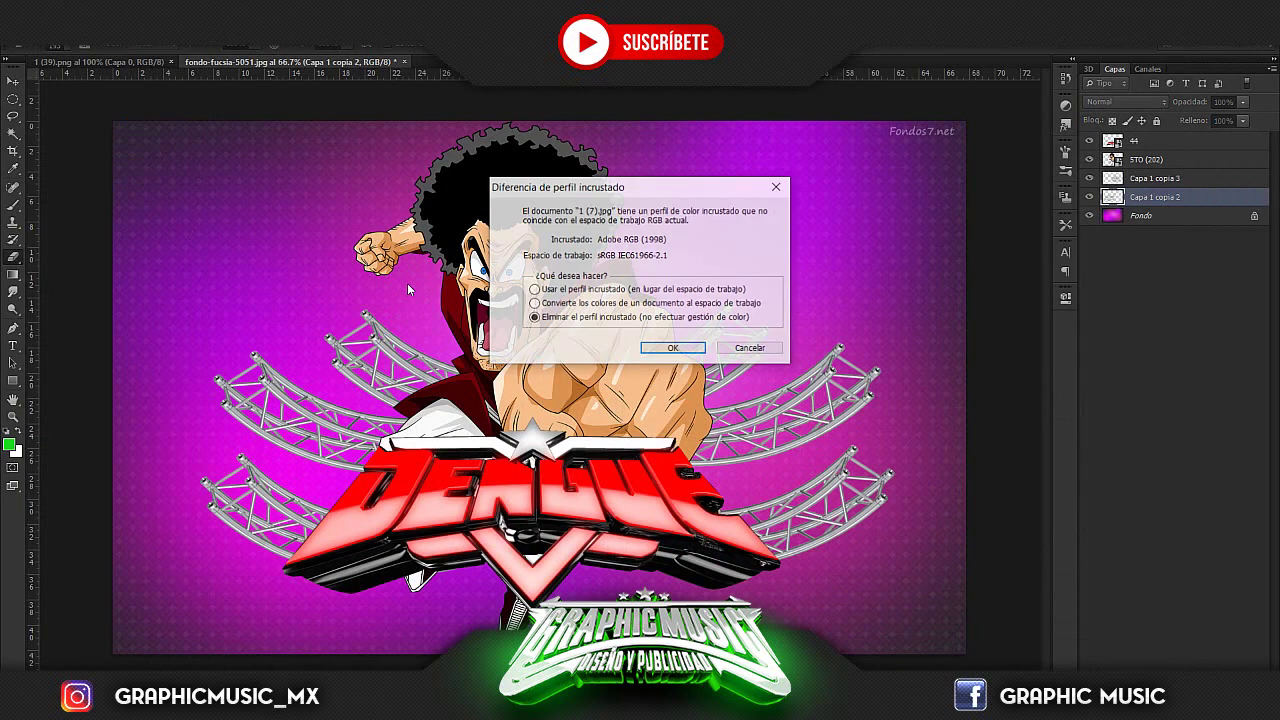
{"action": "left_click", "coordinate": [660, 350]}
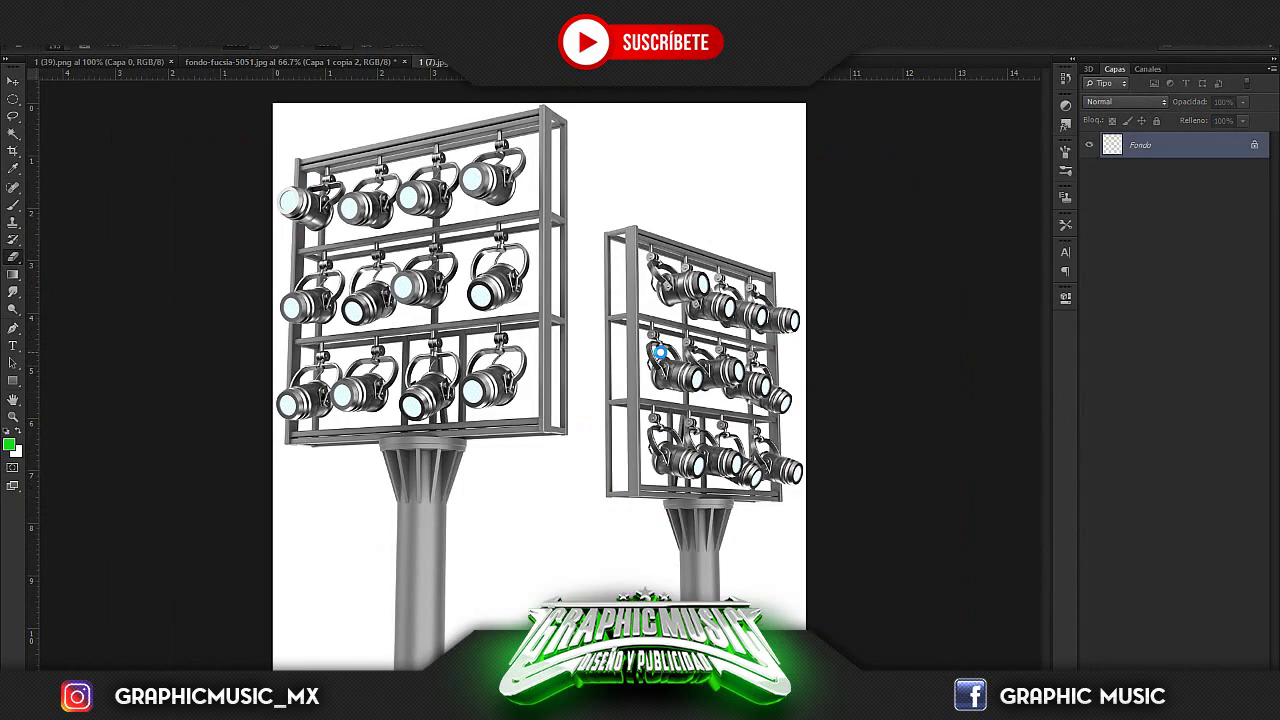
Crop to the left light tower, unlock Fondo as Capa 0 and delete the white background.
{"action": "left_click", "coordinate": [13, 150]}
{"action": "left_click_drag", "start_coordinate": [805, 387], "coordinate": [700, 370]}
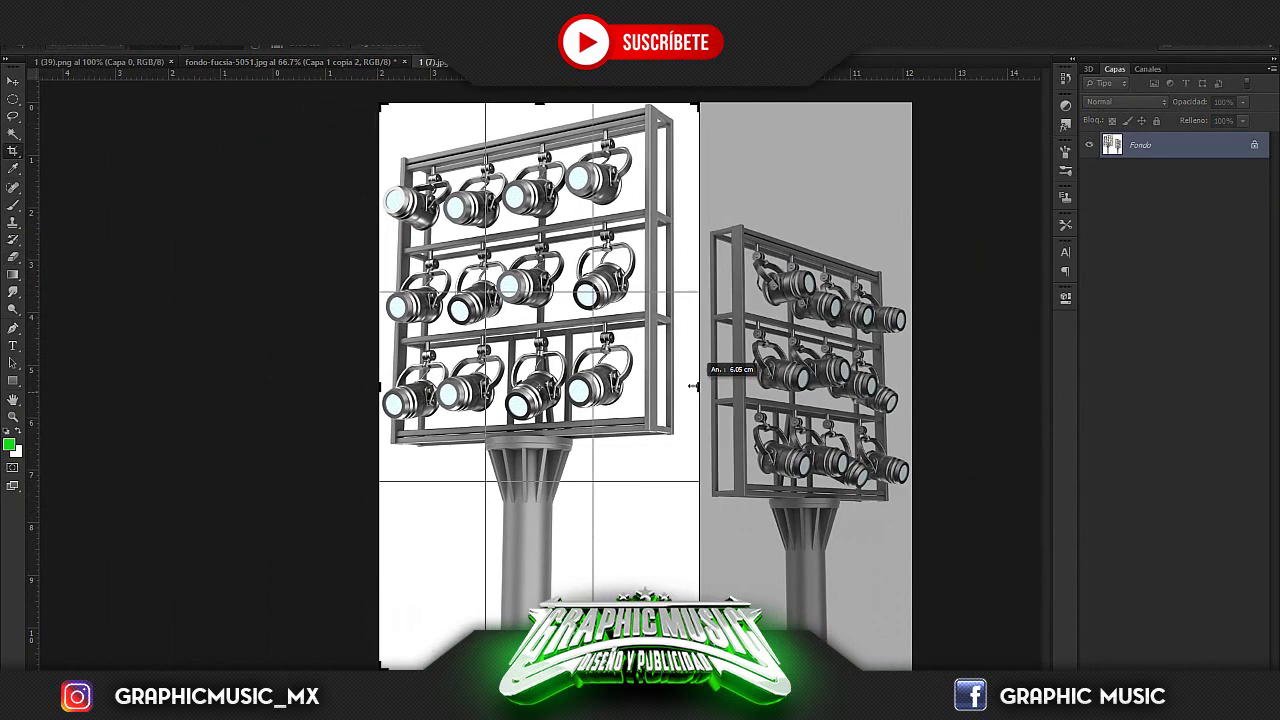
{"action": "key", "text": "Return"}
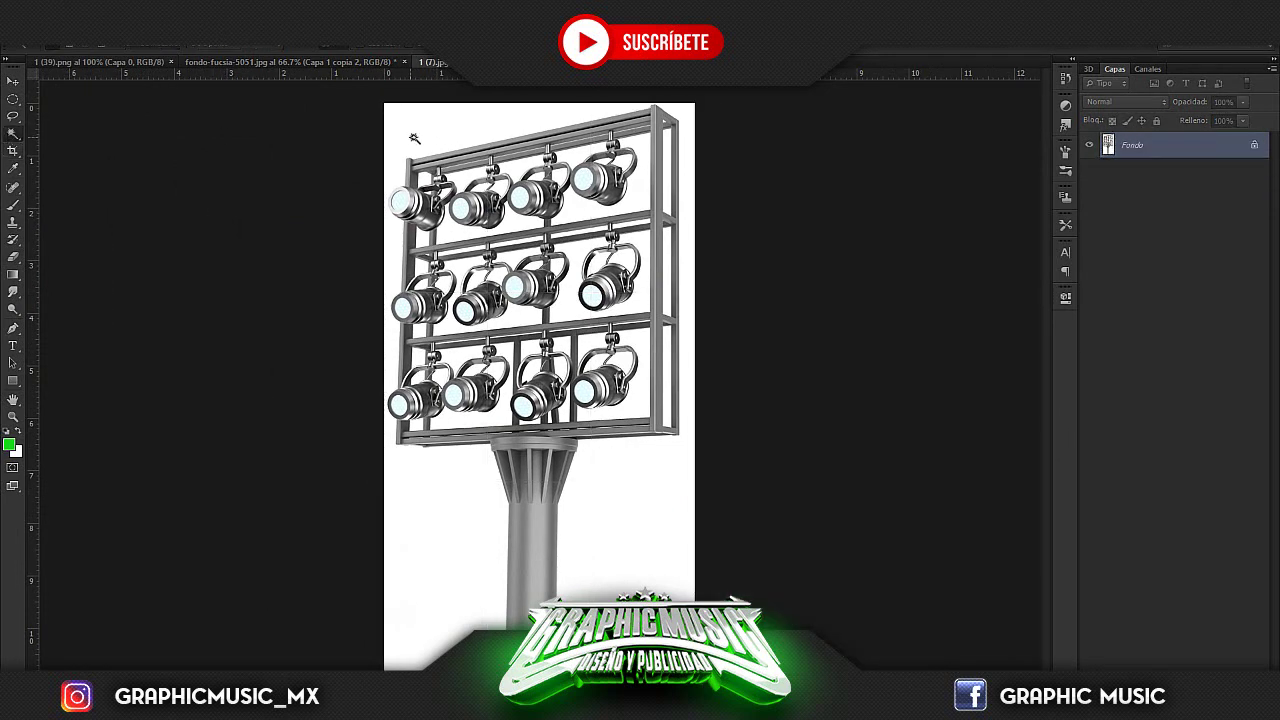
{"action": "left_click", "coordinate": [426, 136]}
{"action": "key", "text": "shift+F5"}
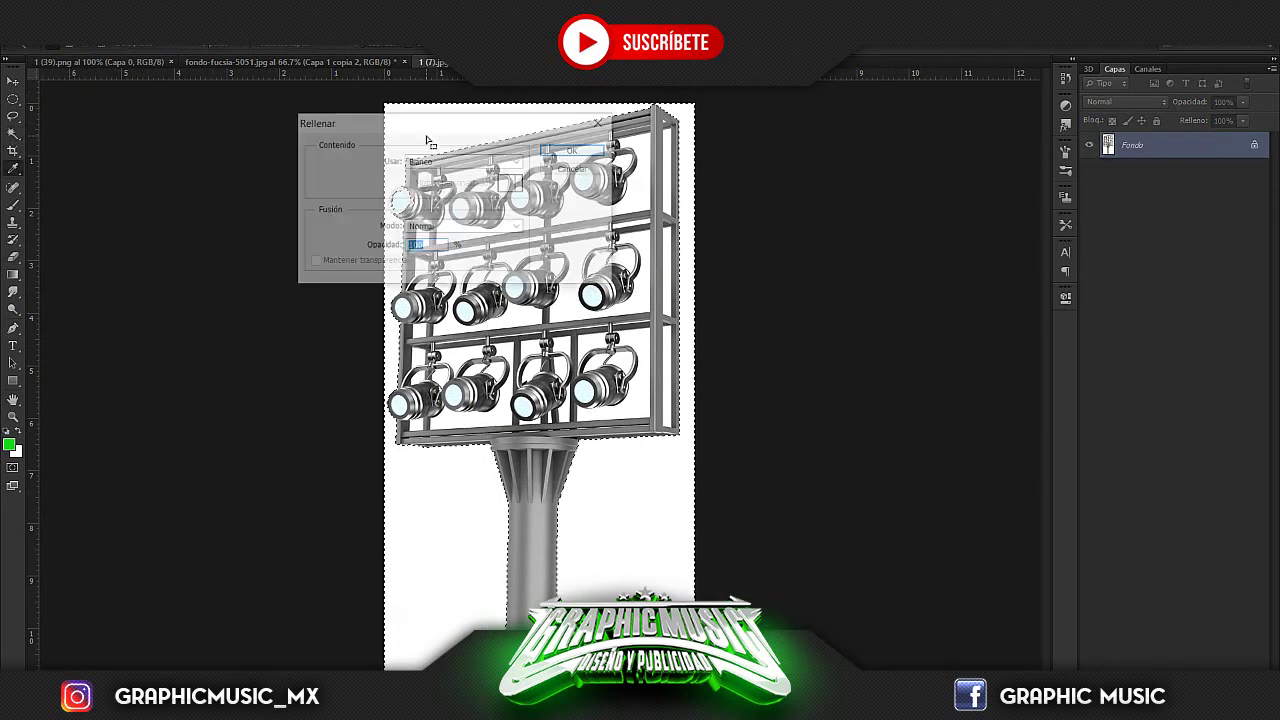
{"action": "double_click", "coordinate": [1150, 146]}
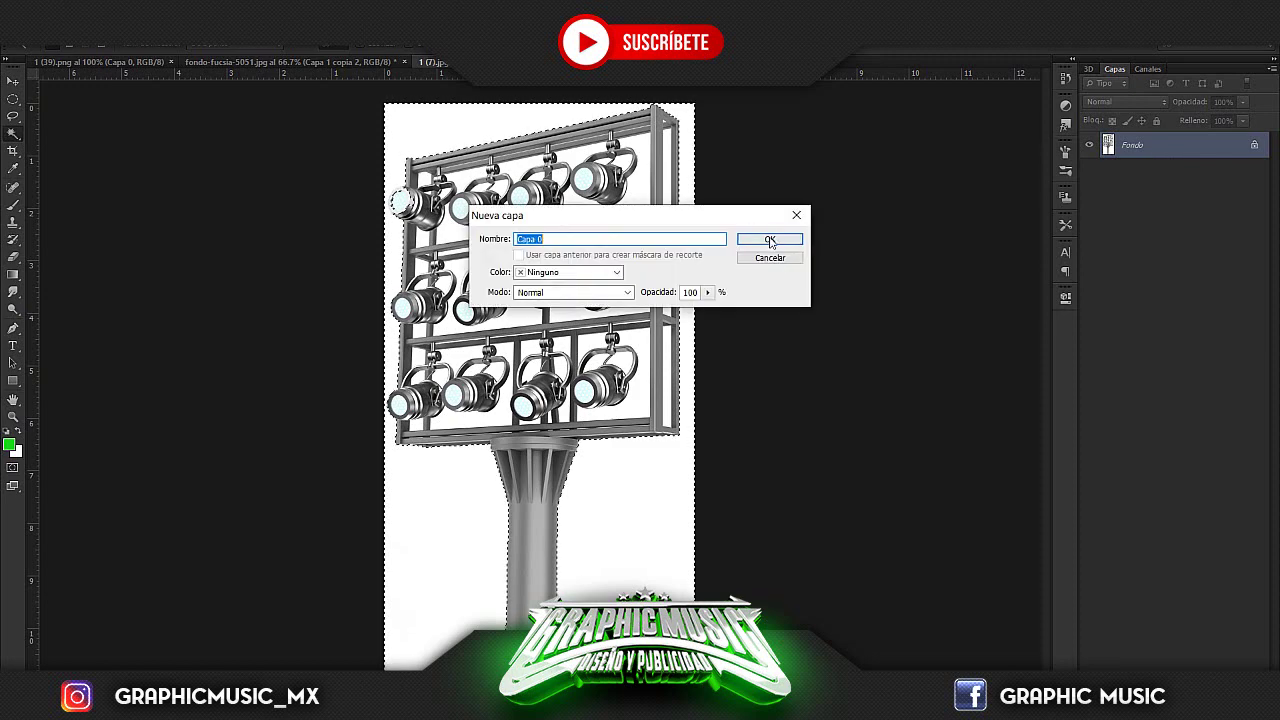
{"action": "left_click", "coordinate": [765, 244]}
{"action": "key", "text": "Delete"}
Select the remaining white gaps inside the tower frame and lamp cells.
{"action": "left_click", "coordinate": [666, 179]}
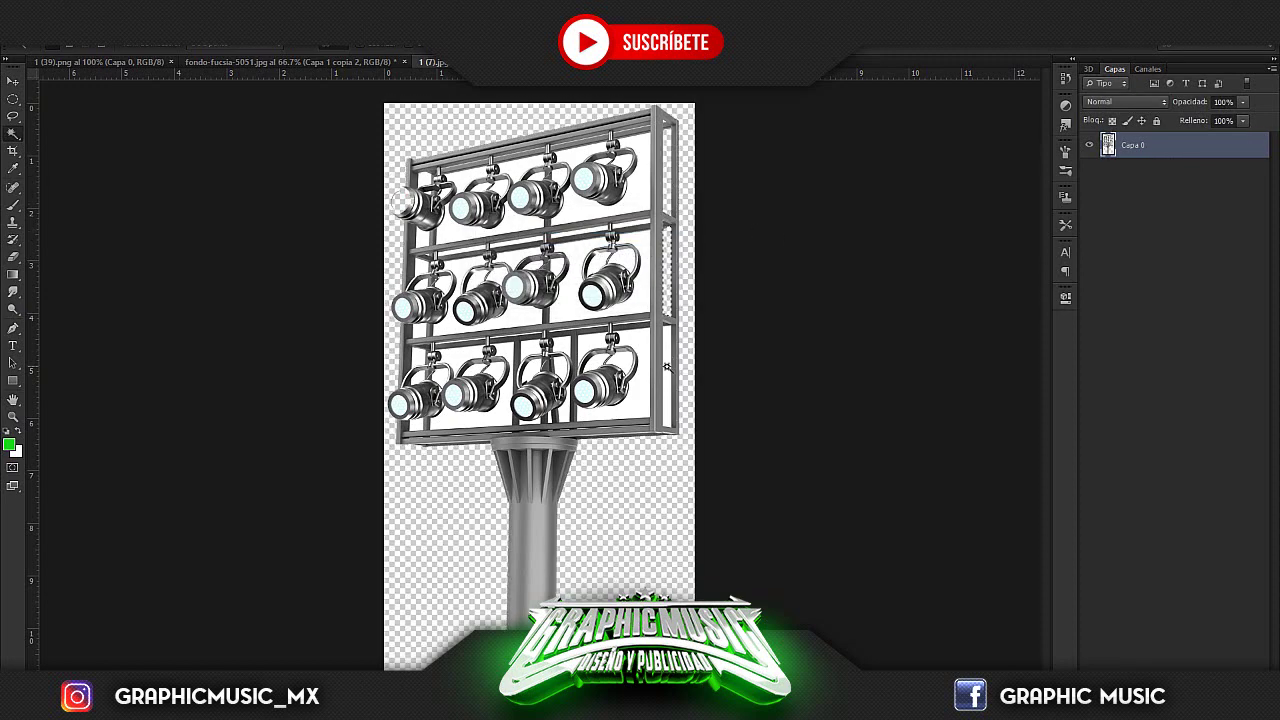
{"action": "left_click", "coordinate": [591, 343]}
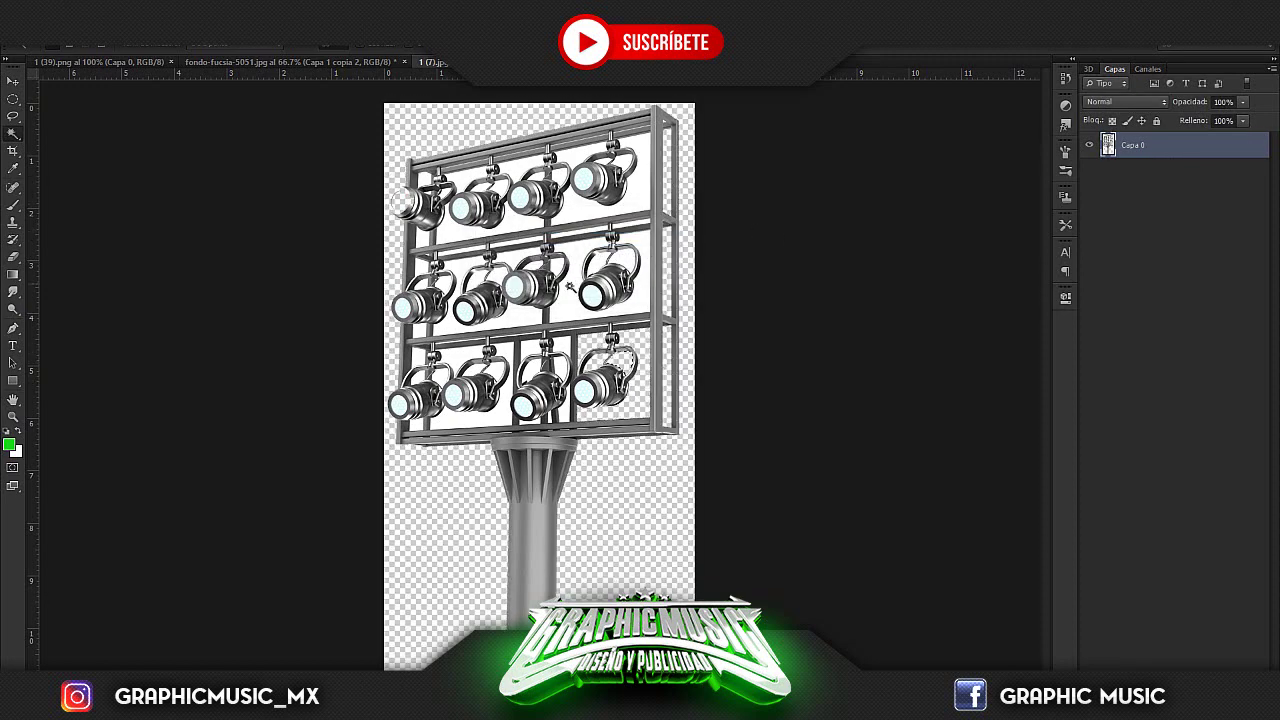
{"action": "left_click", "coordinate": [612, 266]}
{"action": "left_click", "coordinate": [637, 207]}
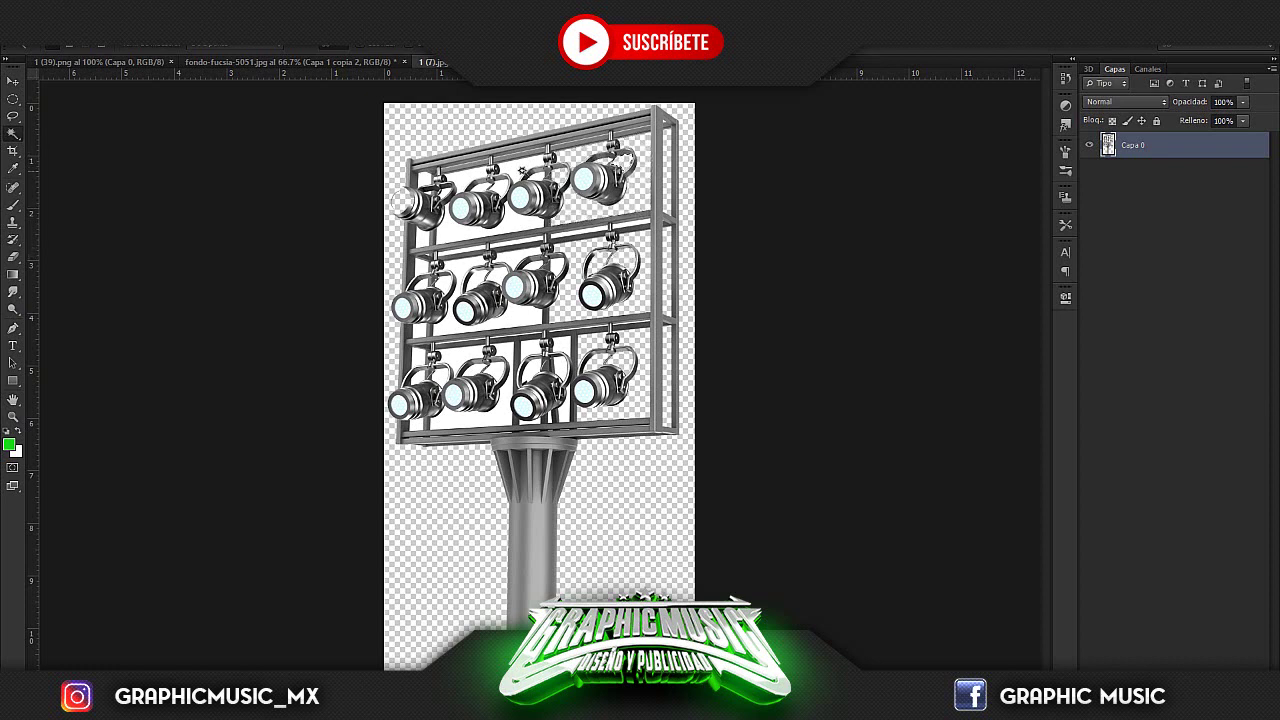
{"action": "left_click", "coordinate": [513, 226]}
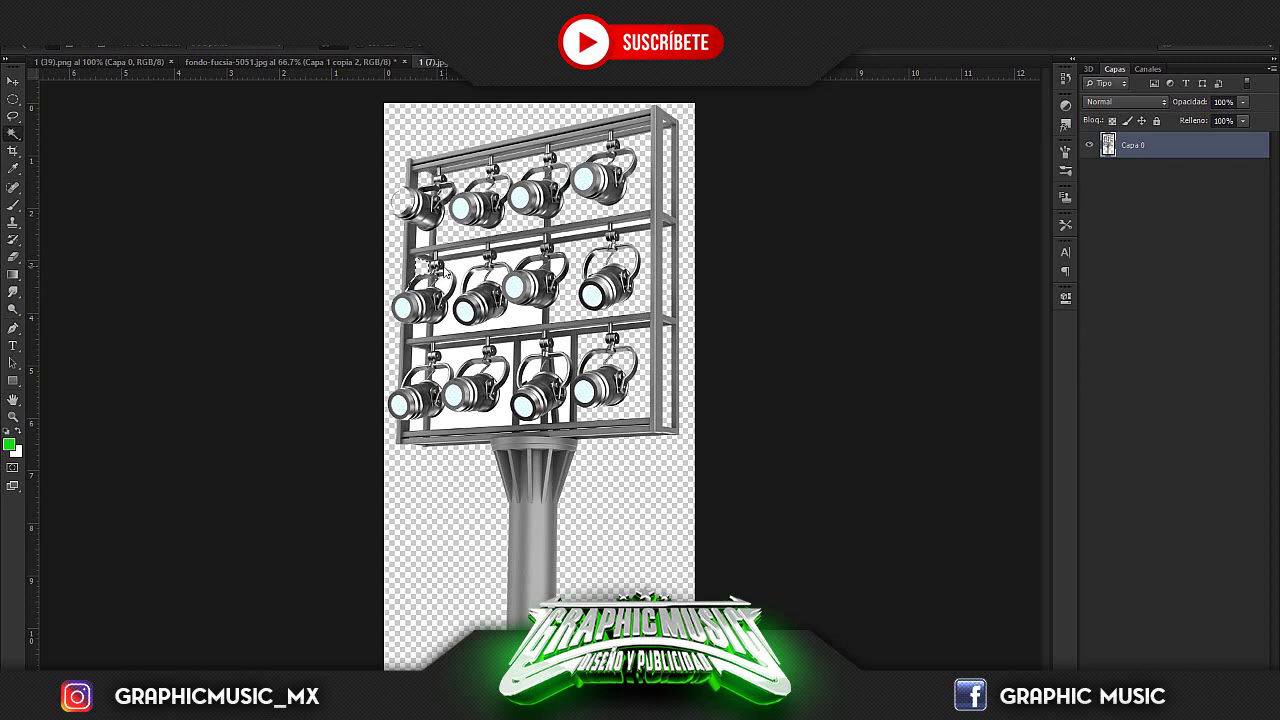
{"action": "left_click", "coordinate": [461, 270]}
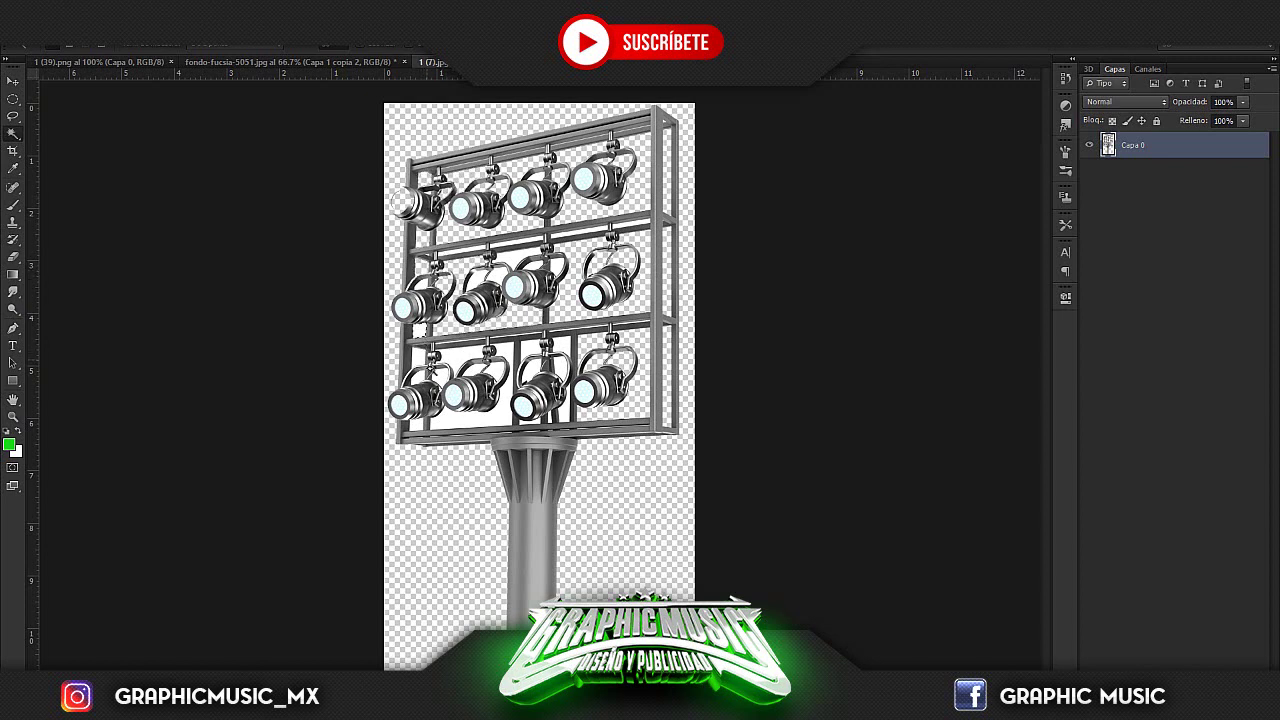
{"action": "left_click", "coordinate": [448, 392]}
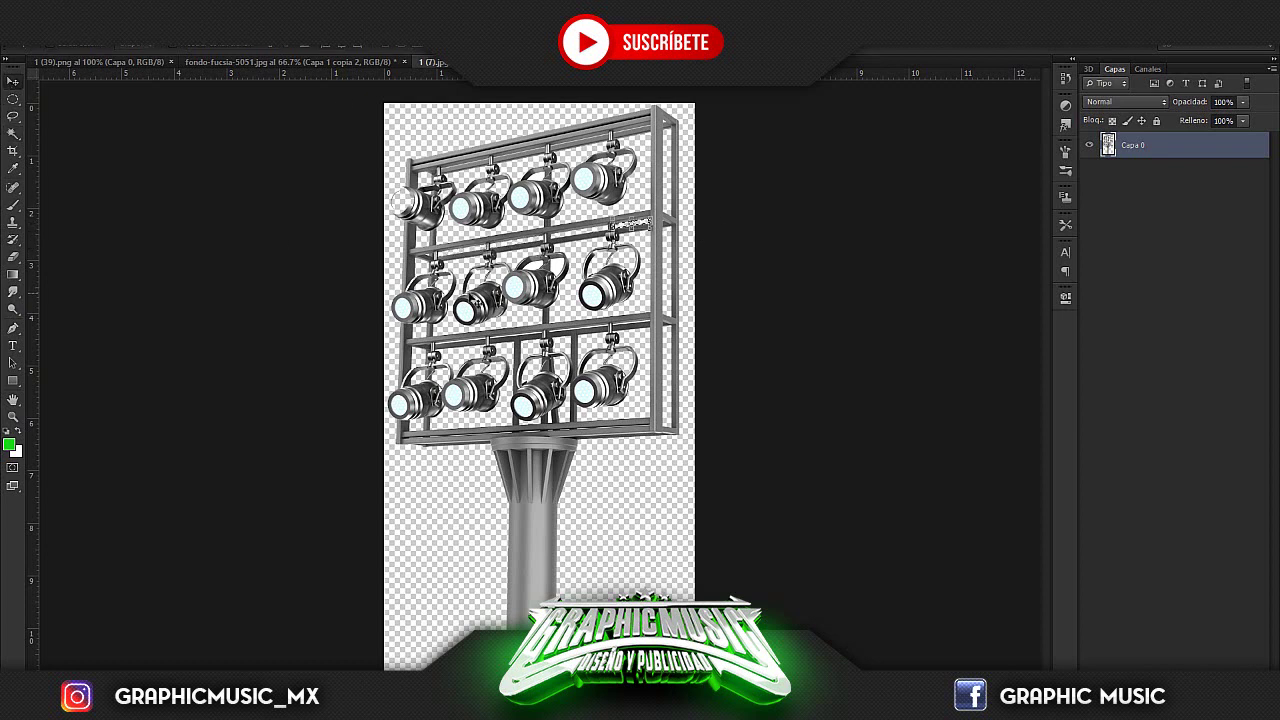
Duplicate the light tower layer into the fondo-fucsia-5051.jpg flyer.
{"action": "key", "text": "ctrl+t"}
{"action": "right_click", "coordinate": [1166, 154]}
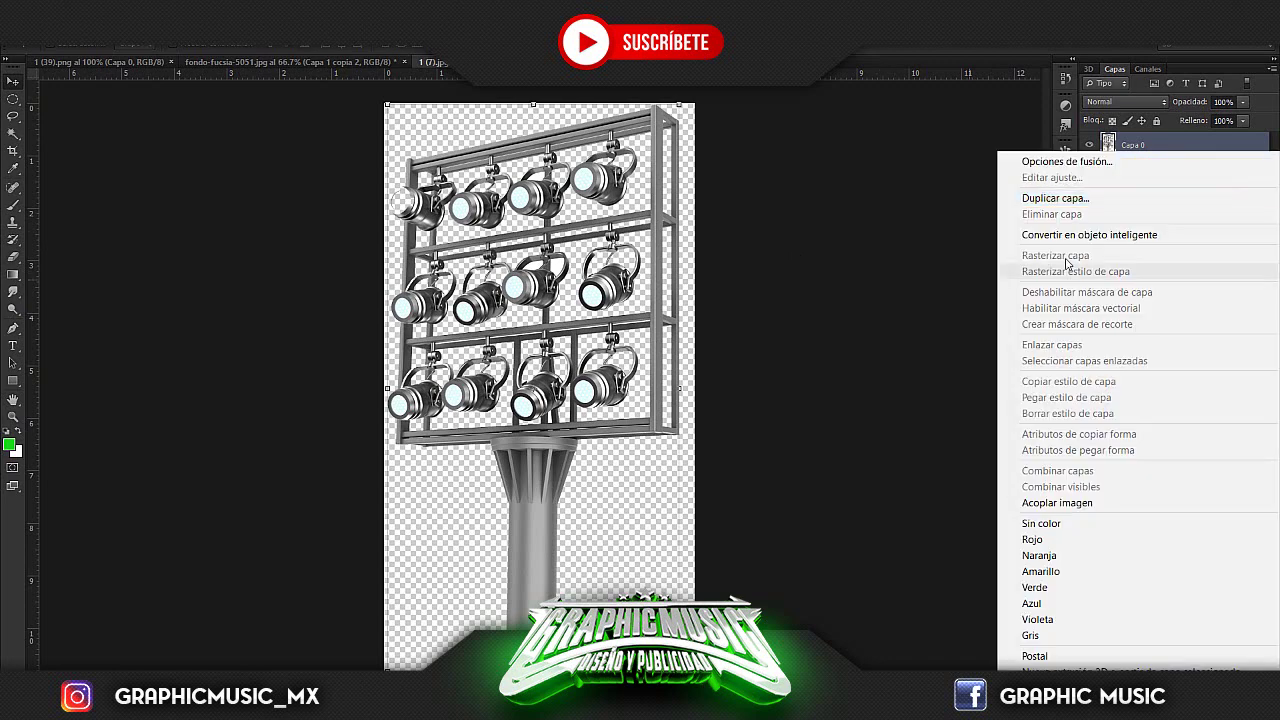
{"action": "left_click", "coordinate": [1040, 199]}
{"action": "left_click", "coordinate": [640, 281]}
{"action": "left_click", "coordinate": [587, 310]}
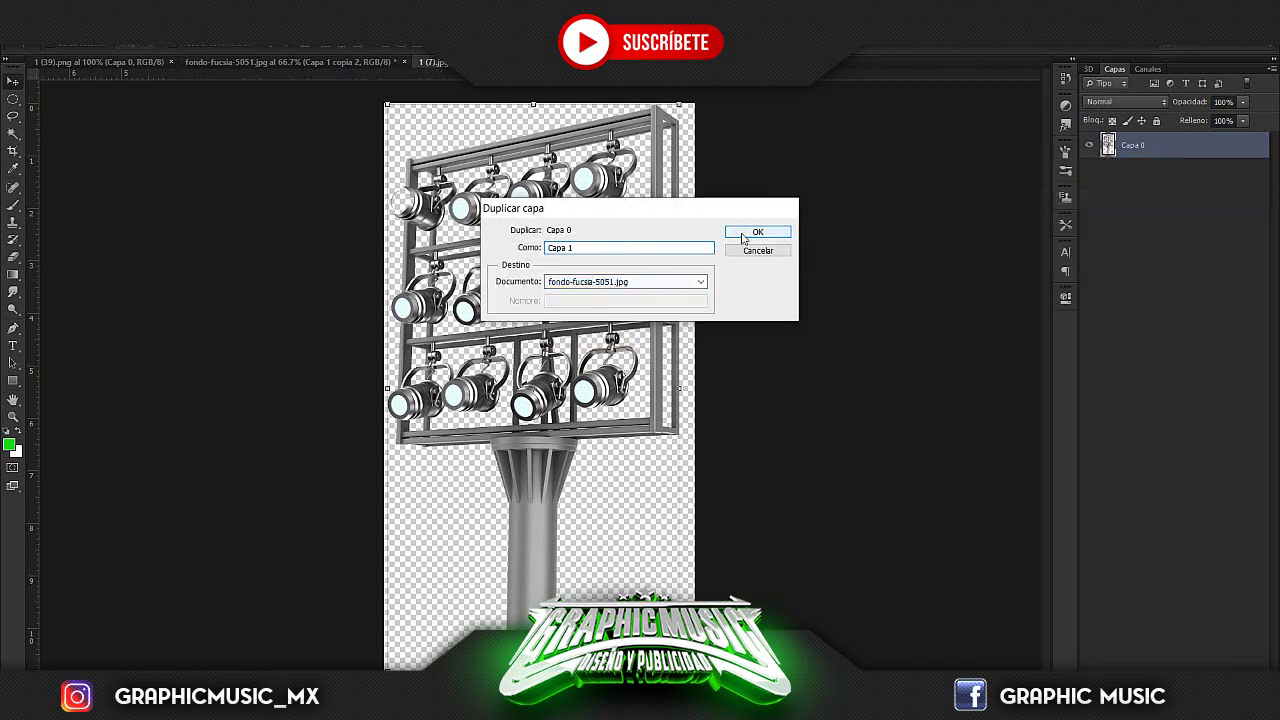
{"action": "left_click", "coordinate": [740, 231]}
{"action": "left_click", "coordinate": [220, 63]}
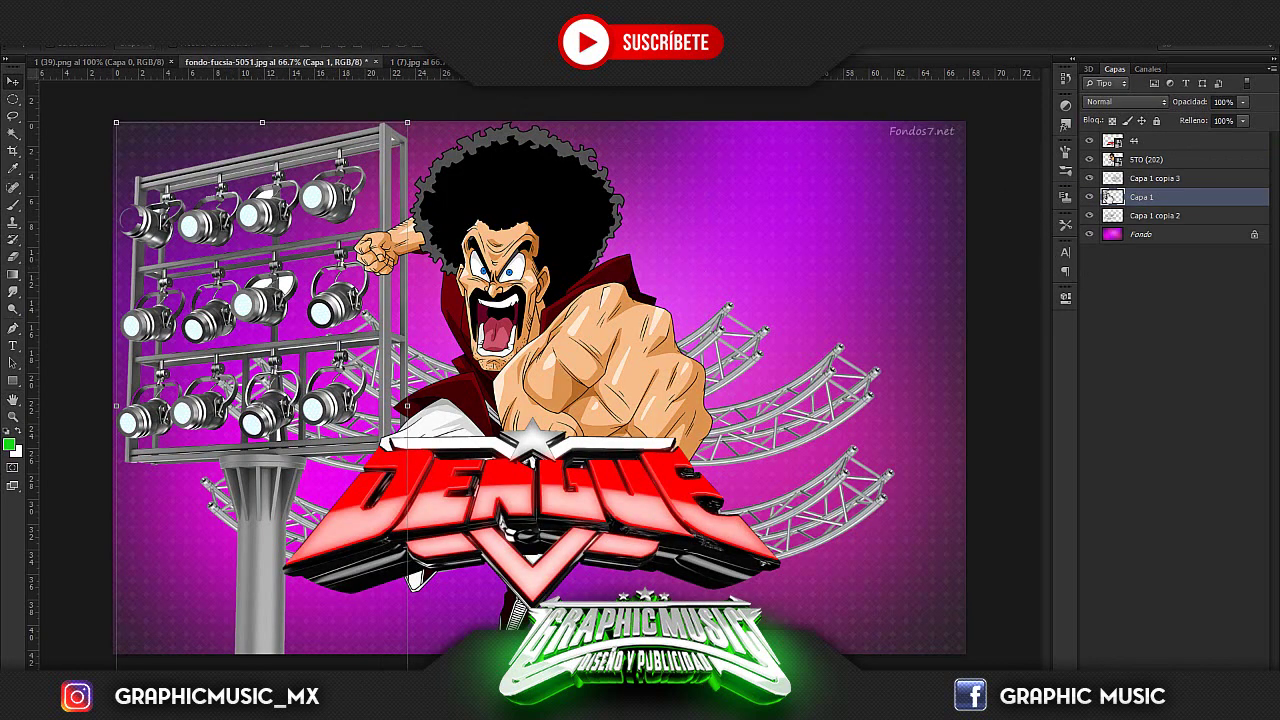
Shrink and tilt the tower at upper left, stacking it above Capa 1 copia 3.
{"action": "left_click_drag", "start_coordinate": [1143, 222], "coordinate": [1143, 224]}
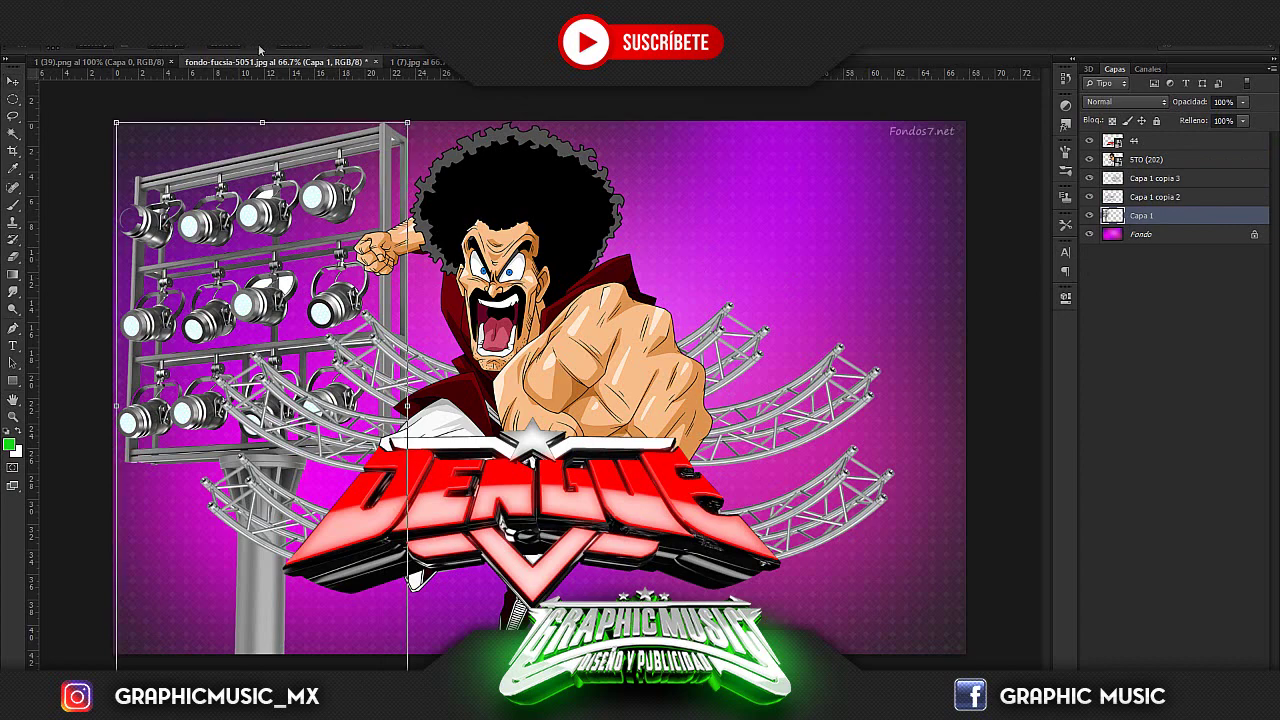
{"action": "left_click_drag", "start_coordinate": [409, 124], "coordinate": [366, 205]}
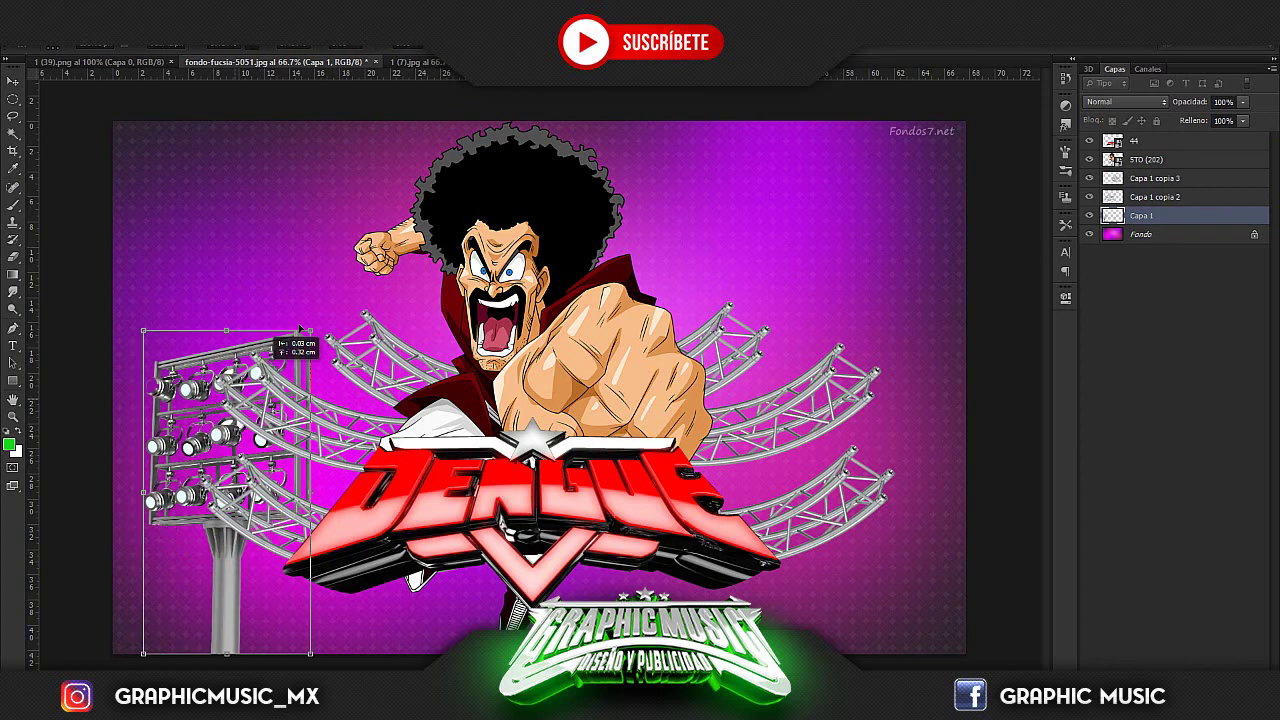
{"action": "left_click_drag", "start_coordinate": [262, 352], "coordinate": [458, 292]}
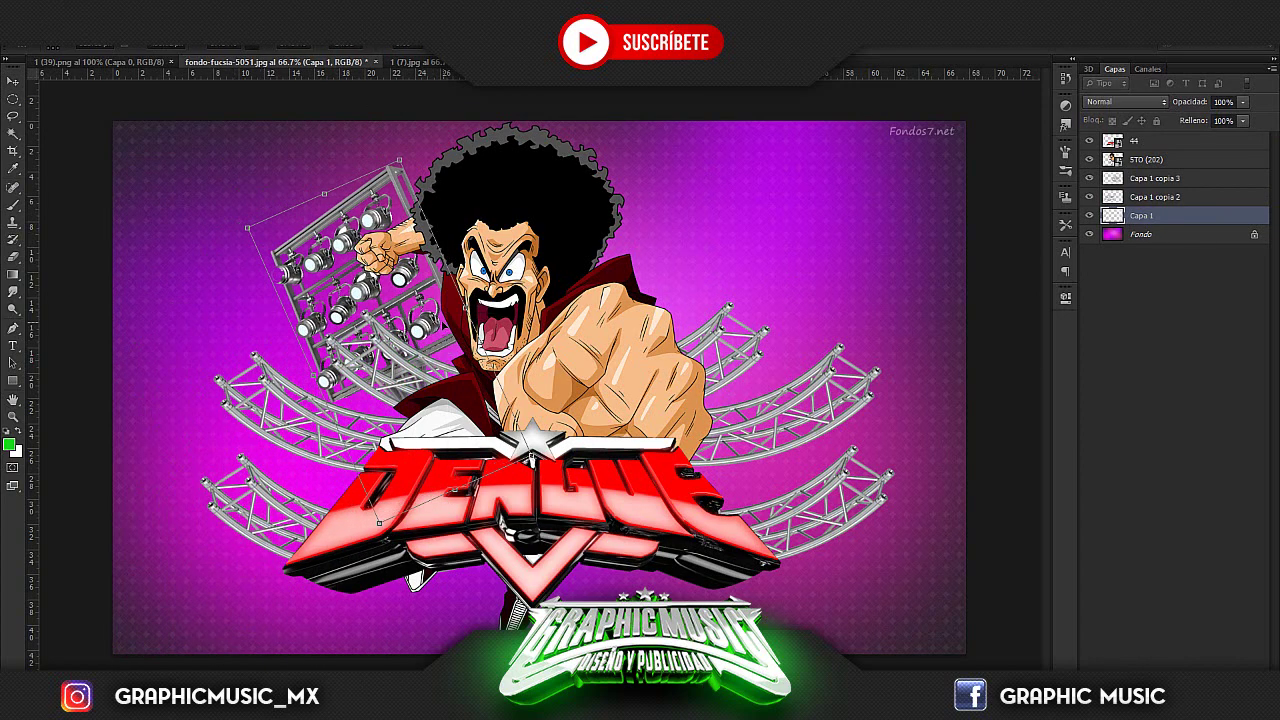
{"action": "key", "text": "Return"}
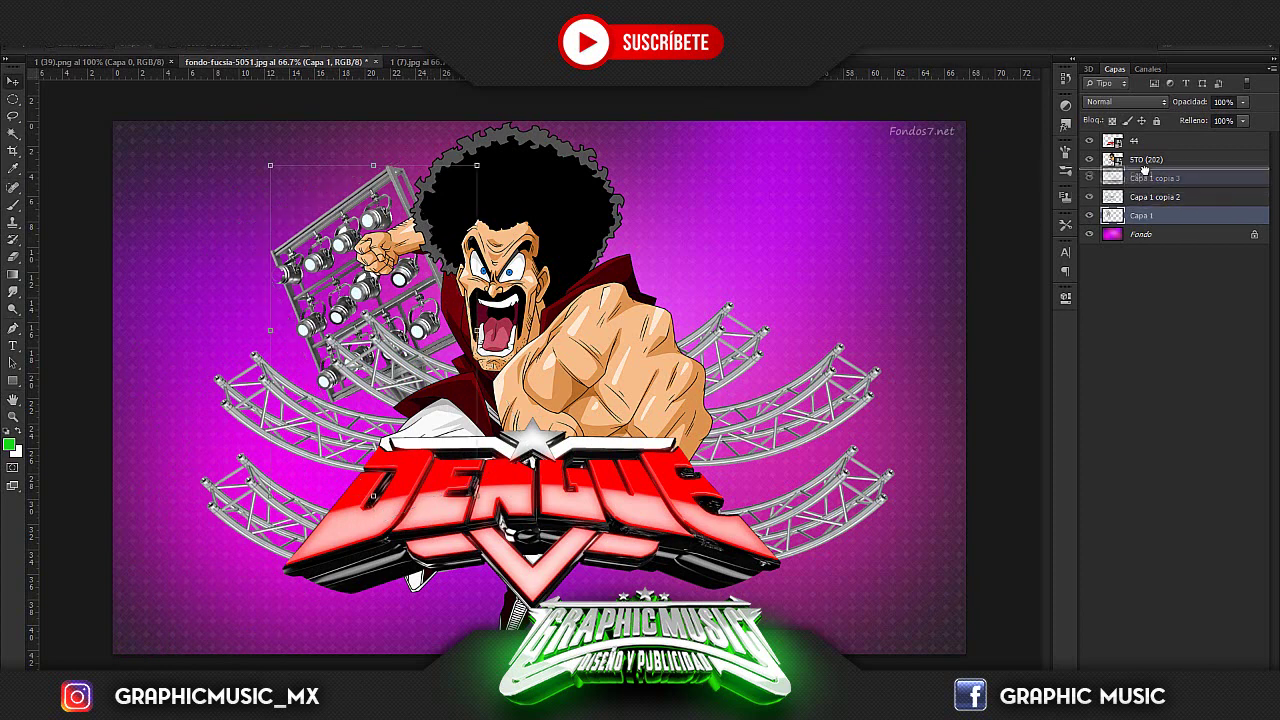
{"action": "left_click_drag", "start_coordinate": [1144, 200], "coordinate": [1145, 172]}
Merge a Superponer (Overlay) copy into the Capa 1 copia 3 truss layer.
{"action": "left_click", "coordinate": [1155, 198]}
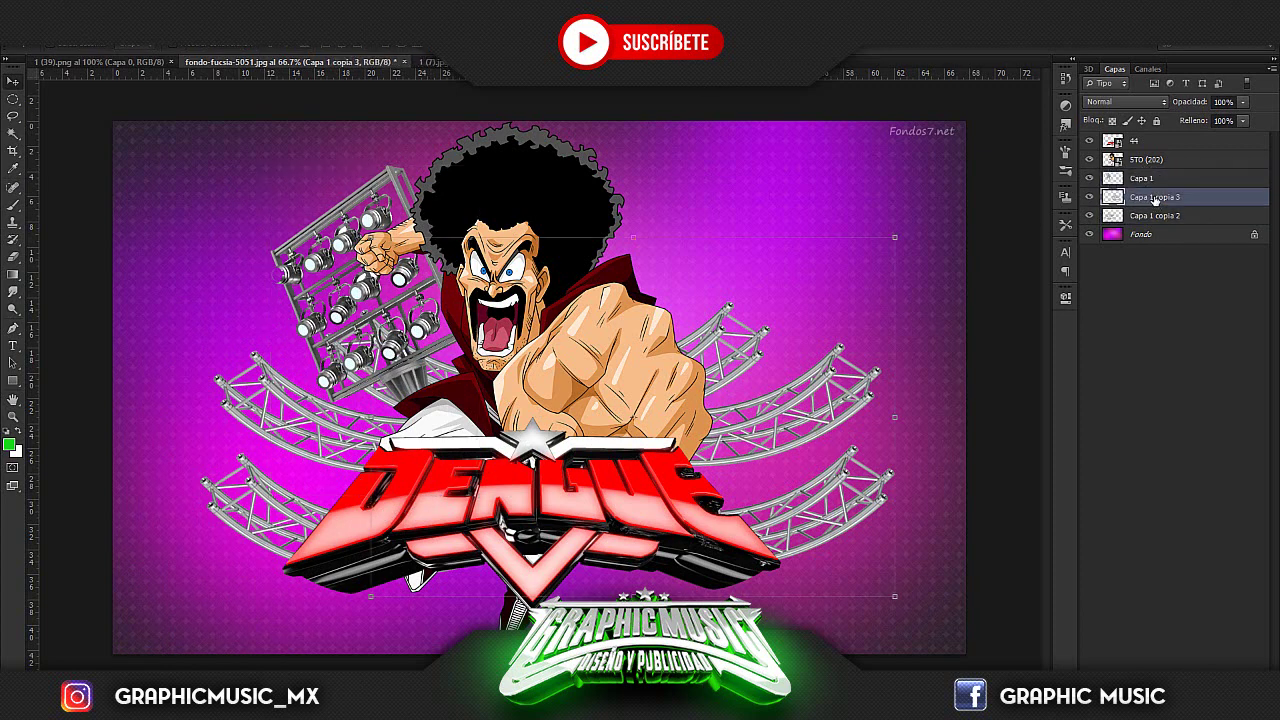
{"action": "key", "text": "ctrl+j"}
{"action": "left_click", "coordinate": [1125, 101]}
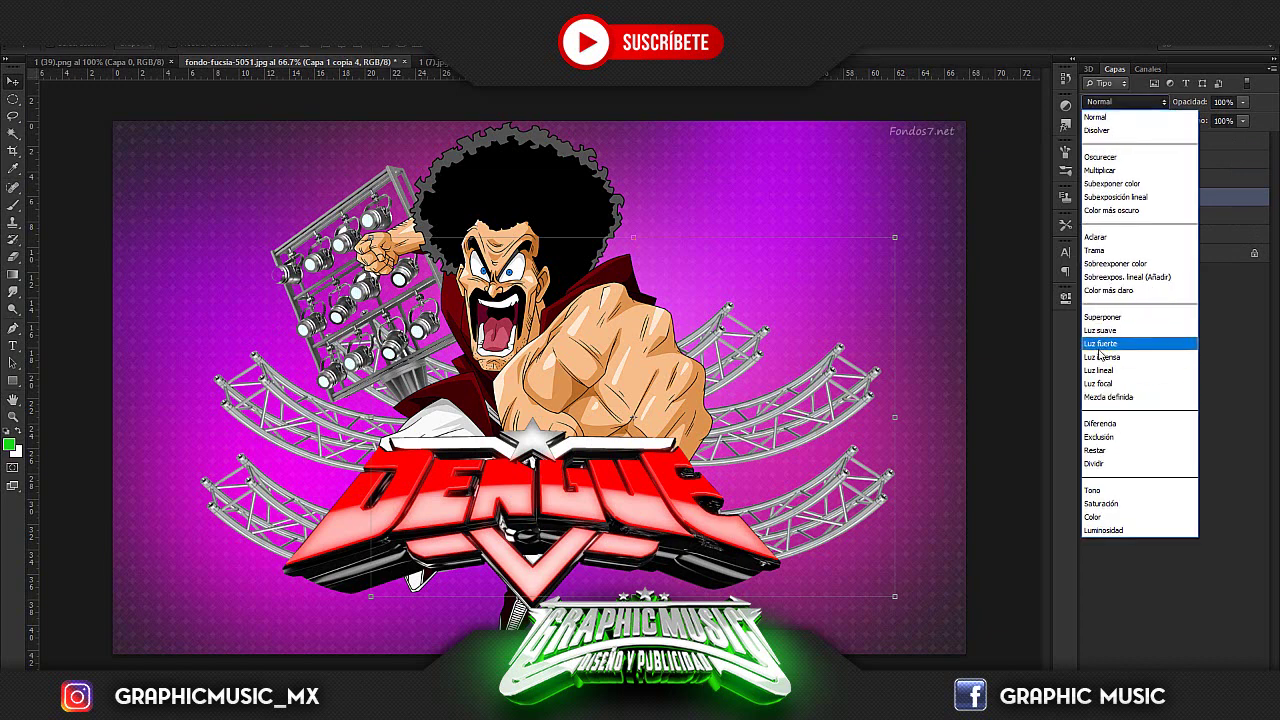
{"action": "left_click", "coordinate": [1105, 312]}
{"action": "left_click", "coordinate": [1146, 216], "text": "shift"}
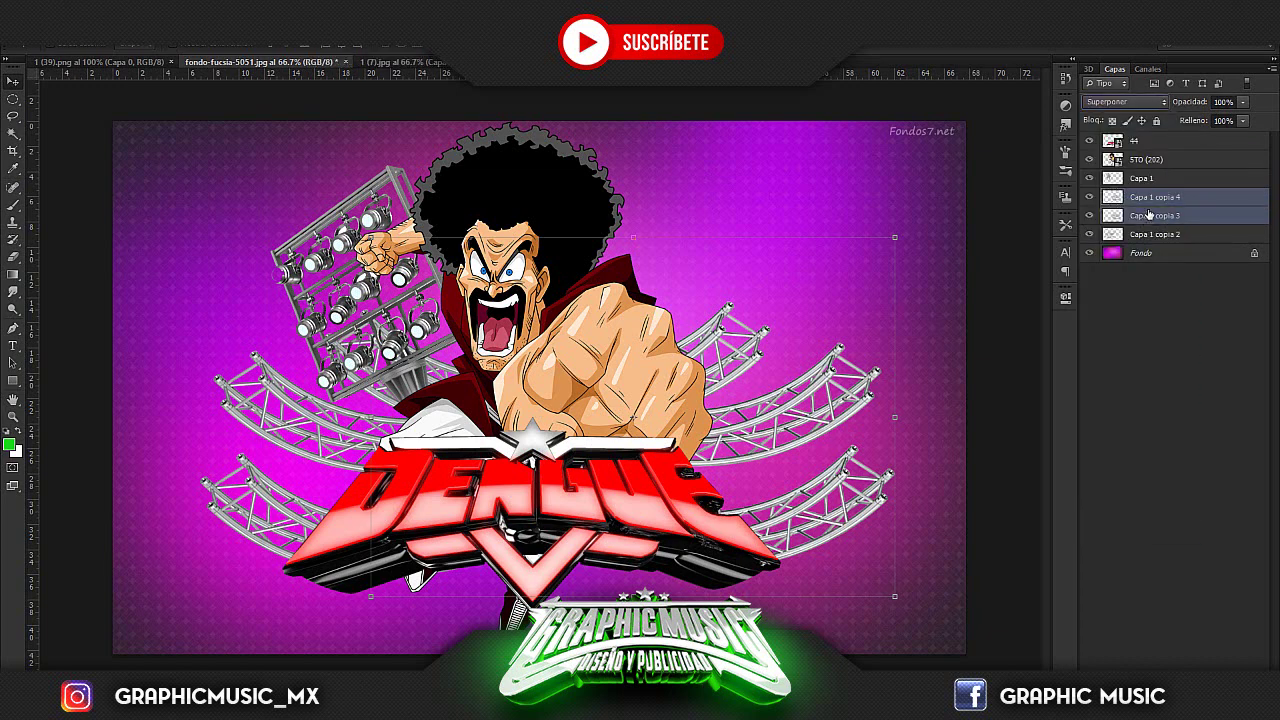
{"action": "right_click", "coordinate": [1146, 216]}
{"action": "left_click", "coordinate": [940, 491]}
Merge a Superponer (Overlay) copy into the Capa 1 copia 2 truss layer.
{"action": "left_click", "coordinate": [1146, 216]}
{"action": "key", "text": "ctrl+j"}
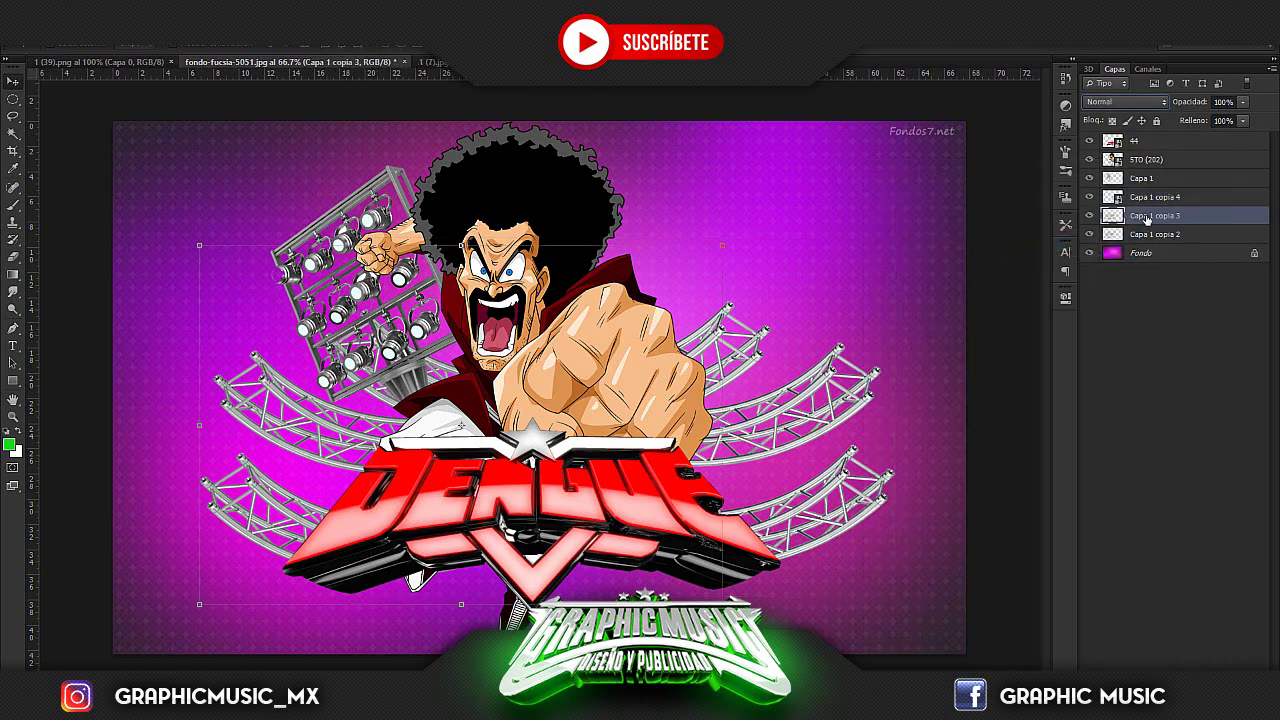
{"action": "left_click", "coordinate": [1127, 101]}
{"action": "left_click", "coordinate": [1110, 322]}
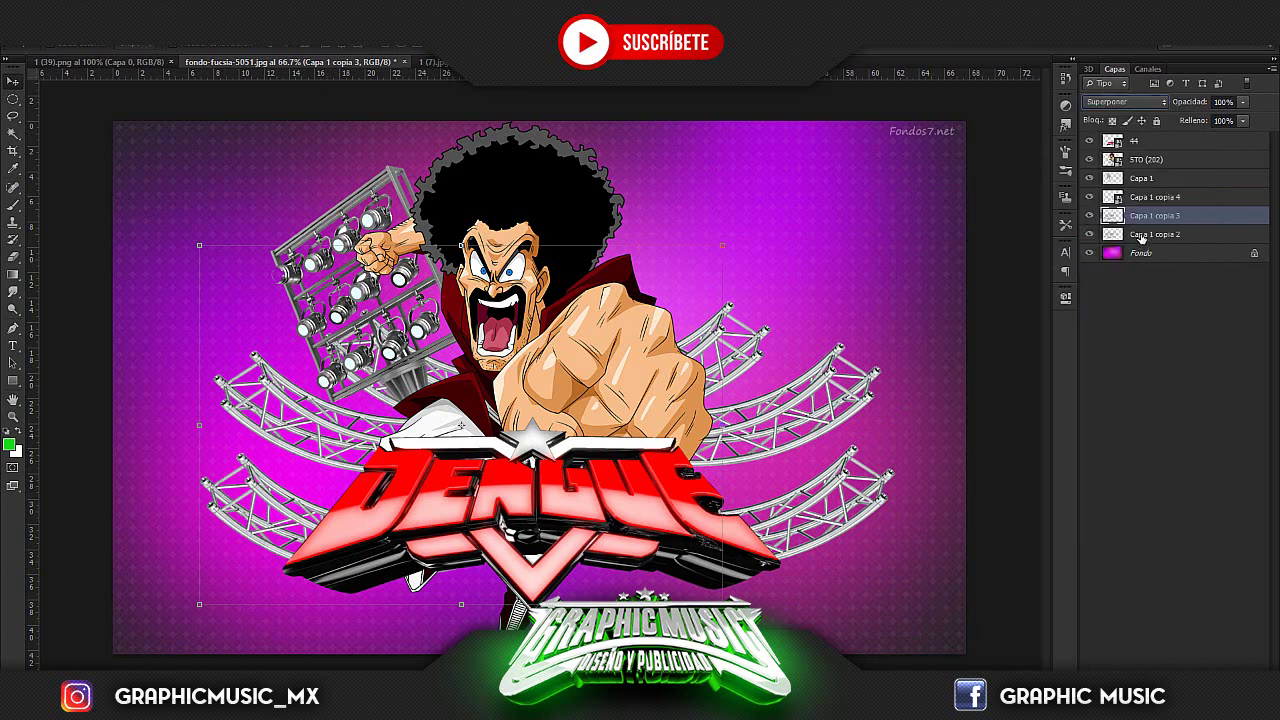
{"action": "left_click", "coordinate": [1140, 234], "text": "shift"}
{"action": "right_click", "coordinate": [1140, 236]}
{"action": "left_click", "coordinate": [950, 243]}
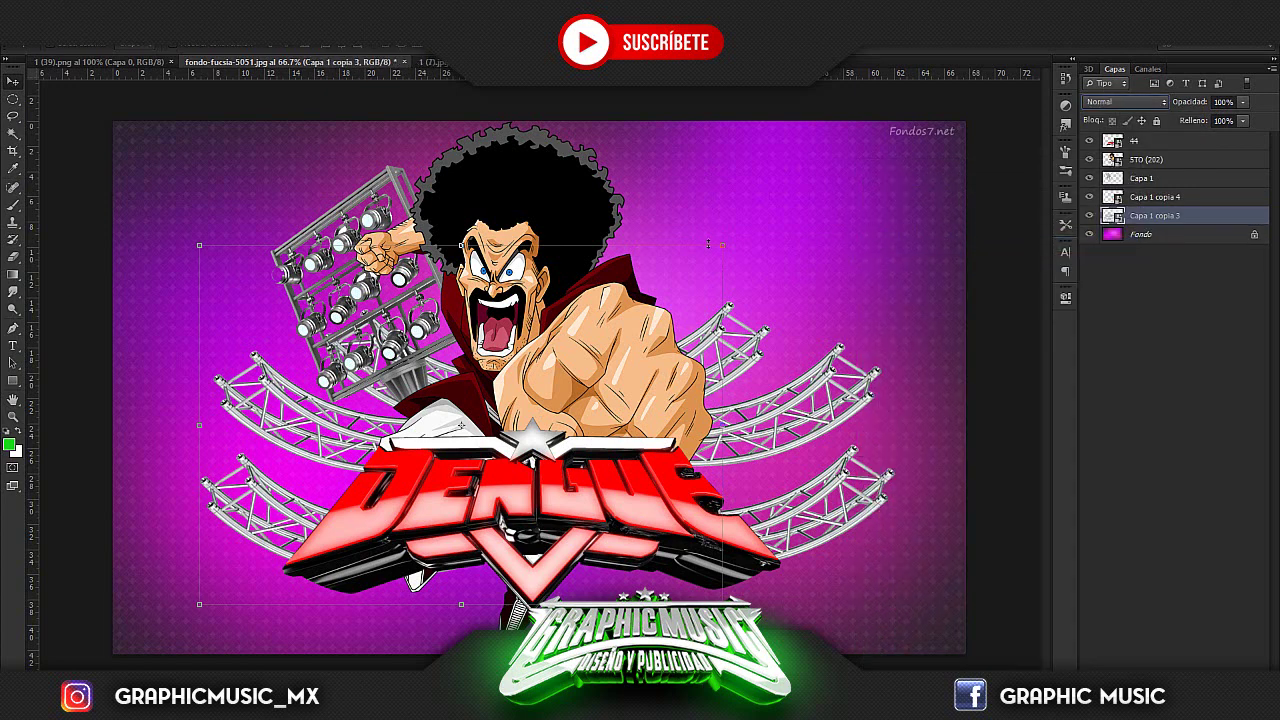
Add a Superponer copy of the Capa 1 light tower and select both tower layers.
{"action": "left_click", "coordinate": [1136, 186]}
{"action": "key", "text": "ctrl+j"}
{"action": "left_click", "coordinate": [1127, 101]}
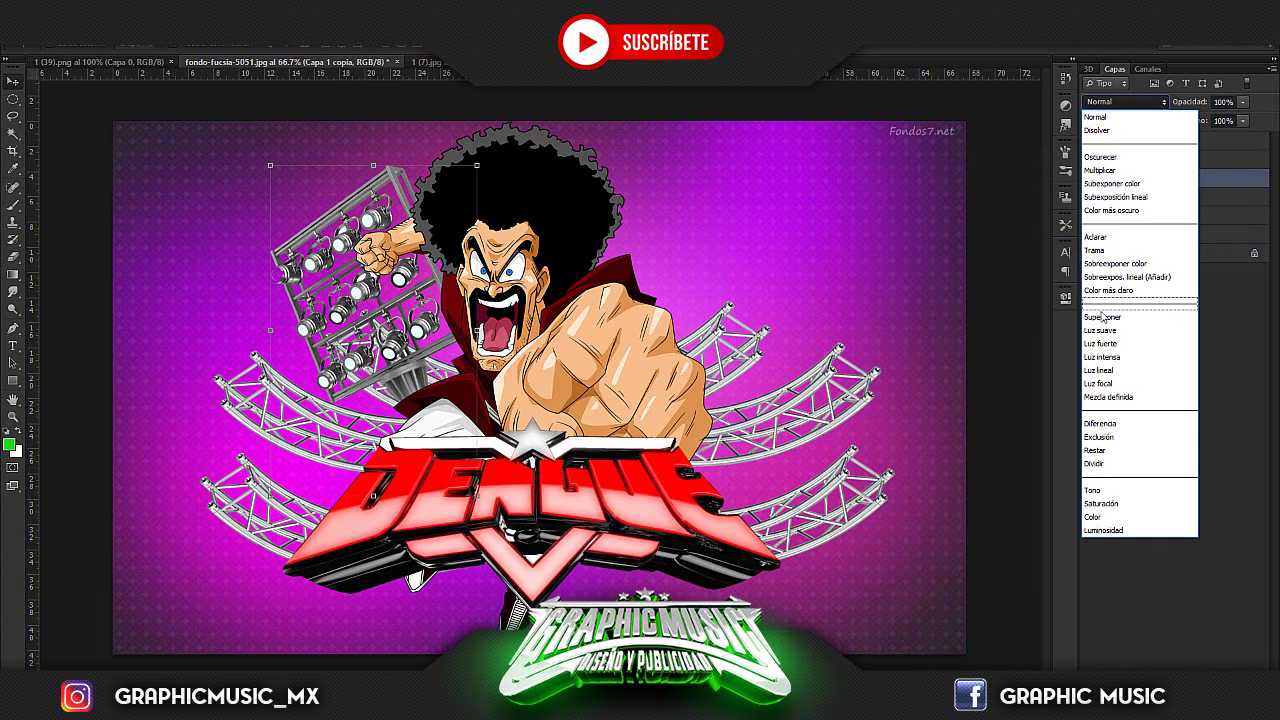
{"action": "left_click", "coordinate": [1102, 316]}
{"action": "left_click", "coordinate": [1145, 204], "text": "shift"}
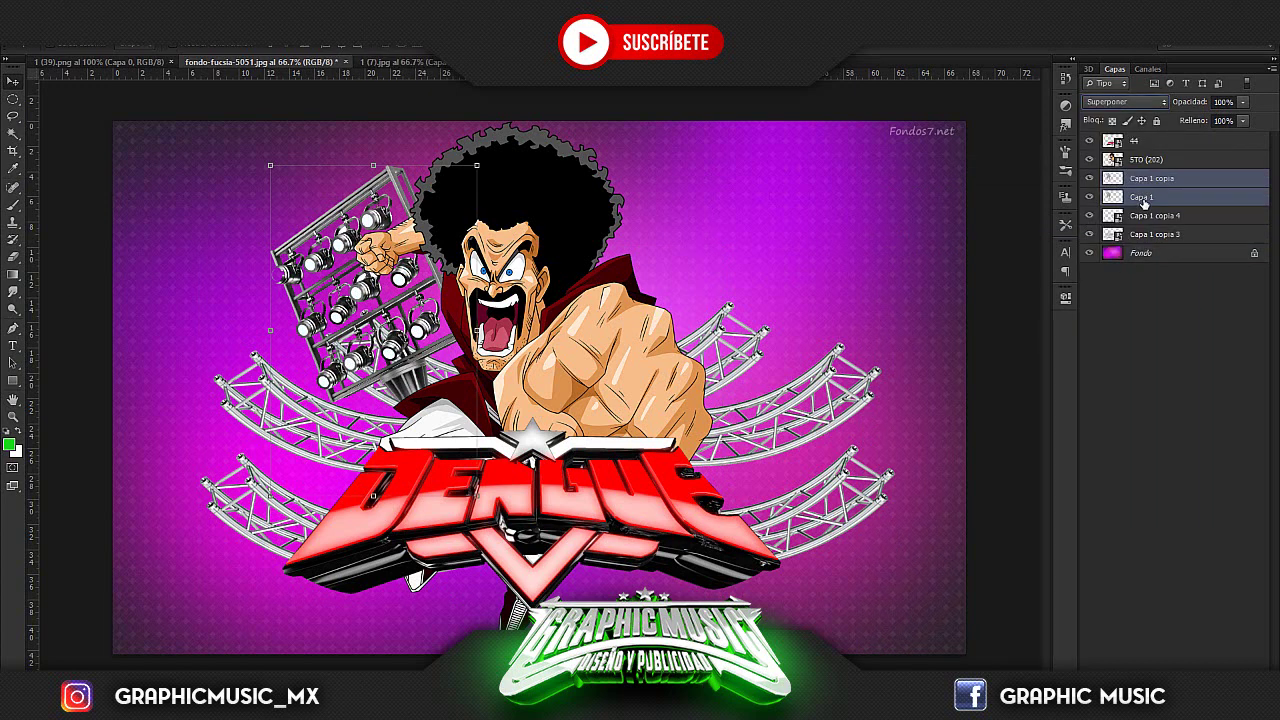
{"action": "right_click", "coordinate": [1145, 204]}
Merge the two light tower layers and reshape the tower narrower and taller.
{"action": "left_click", "coordinate": [890, 489]}
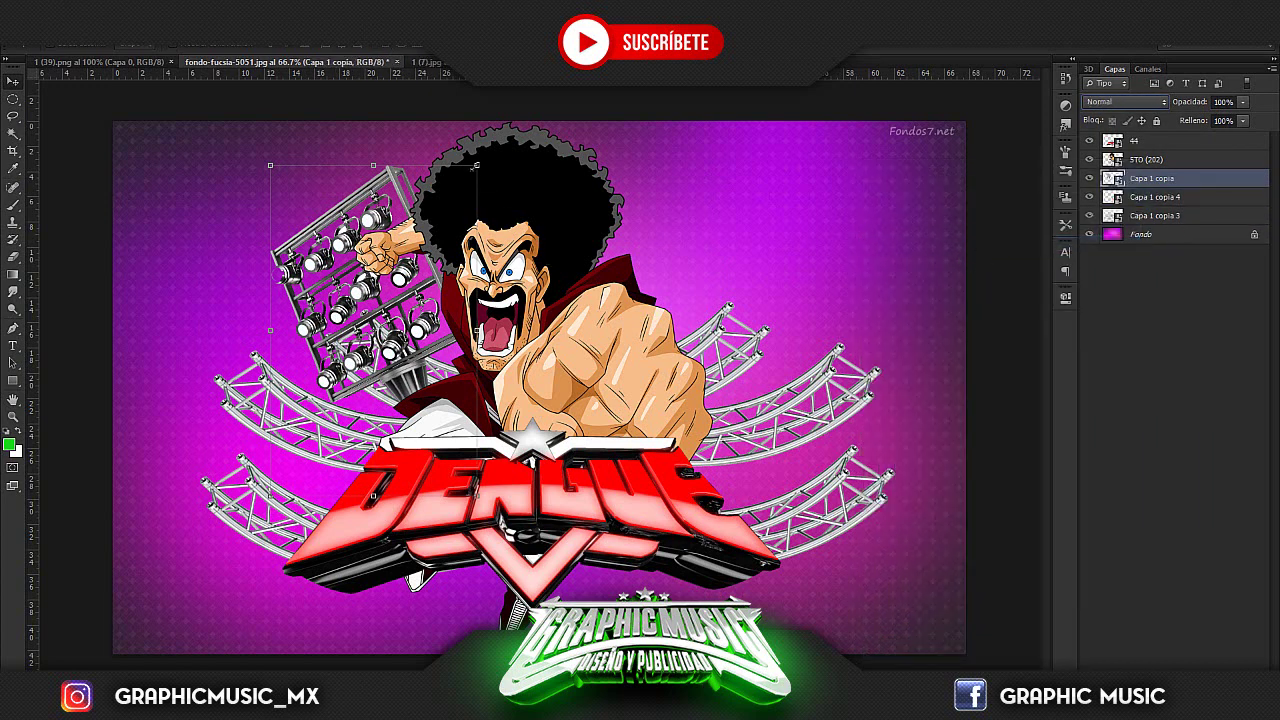
{"action": "left_click_drag", "start_coordinate": [476, 166], "coordinate": [469, 179]}
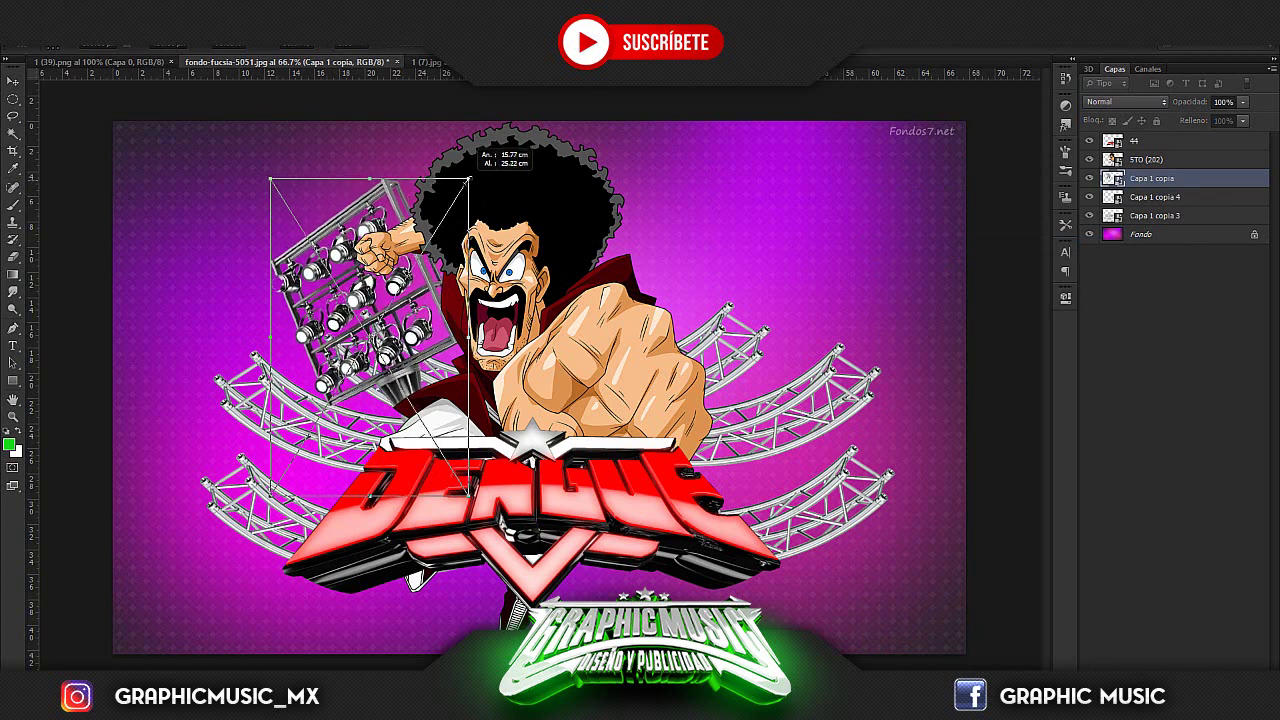
{"action": "key", "text": "Return"}
Duplicate the tower, flip it horizontally, and place it on the fighter's right.
{"action": "key", "text": "ctrl+j"}
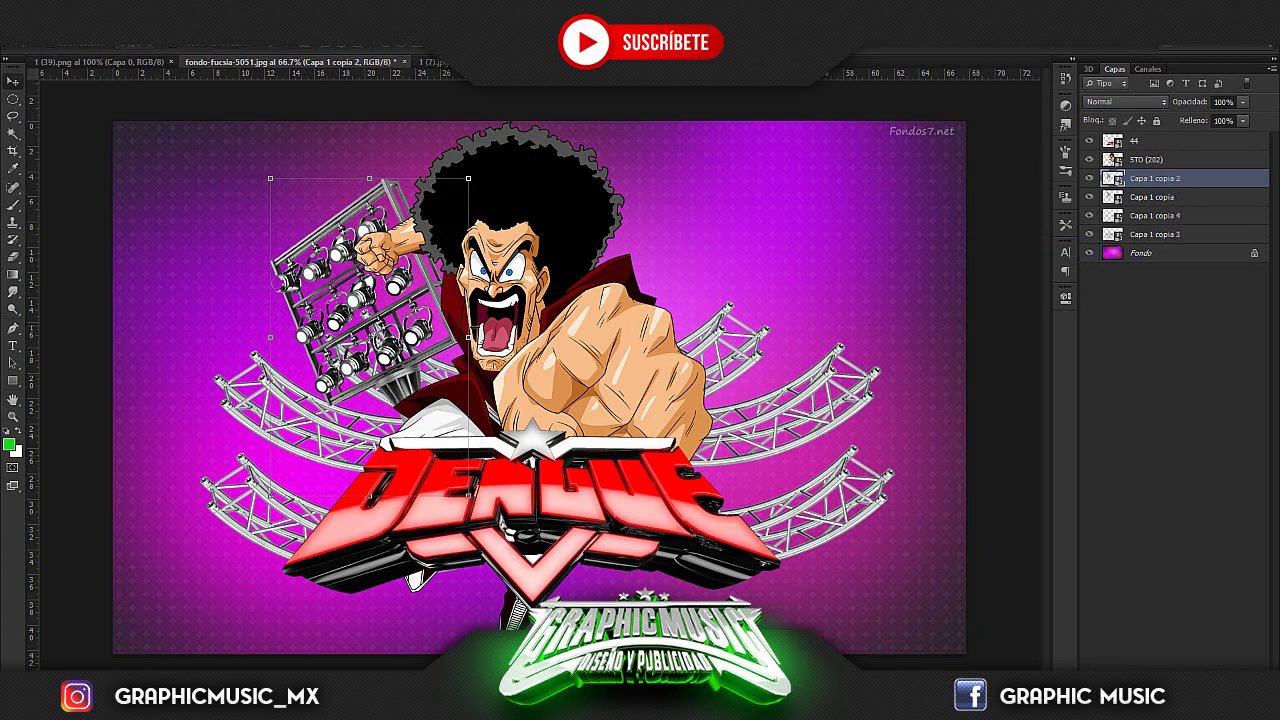
{"action": "right_click", "coordinate": [470, 336]}
{"action": "left_click", "coordinate": [480, 543]}
{"action": "left_click_drag", "start_coordinate": [455, 330], "coordinate": [776, 318]}
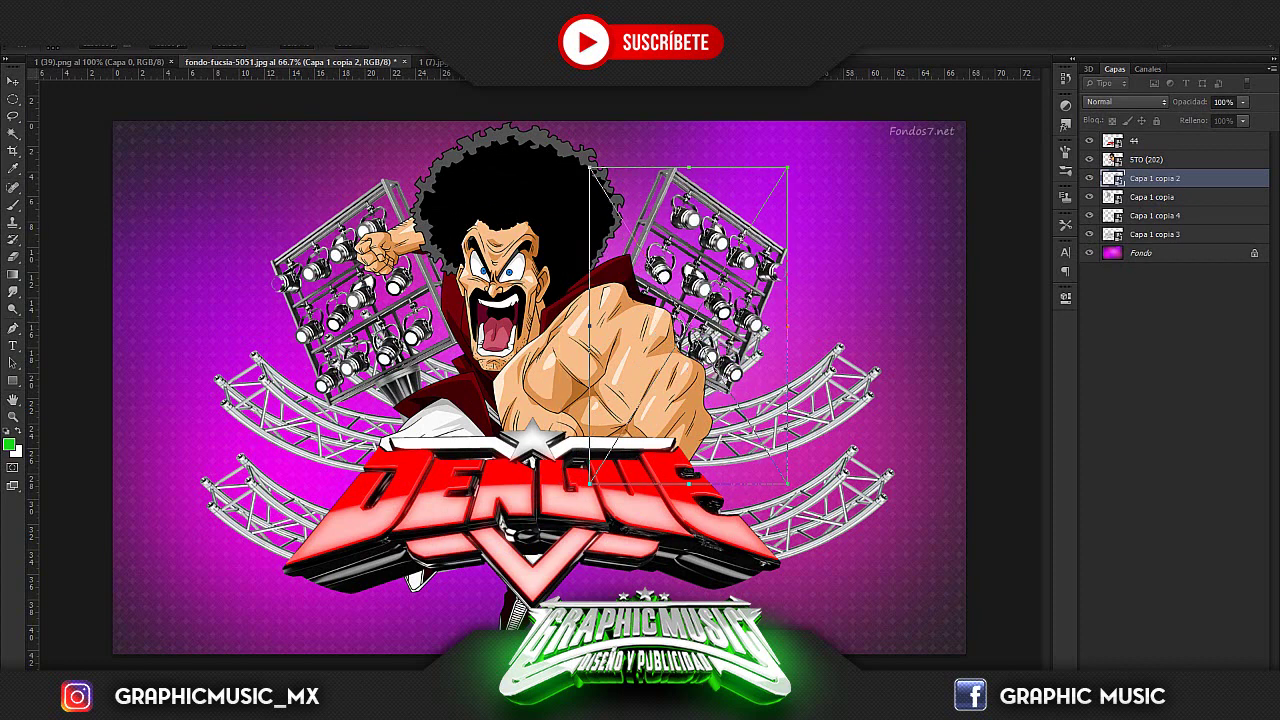
{"action": "key", "text": "Return"}
Rasterize the Capa 1 copia 4 and Capa 1 copia 3 layers.
{"action": "right_click", "coordinate": [1155, 215]}
{"action": "left_click", "coordinate": [935, 300]}
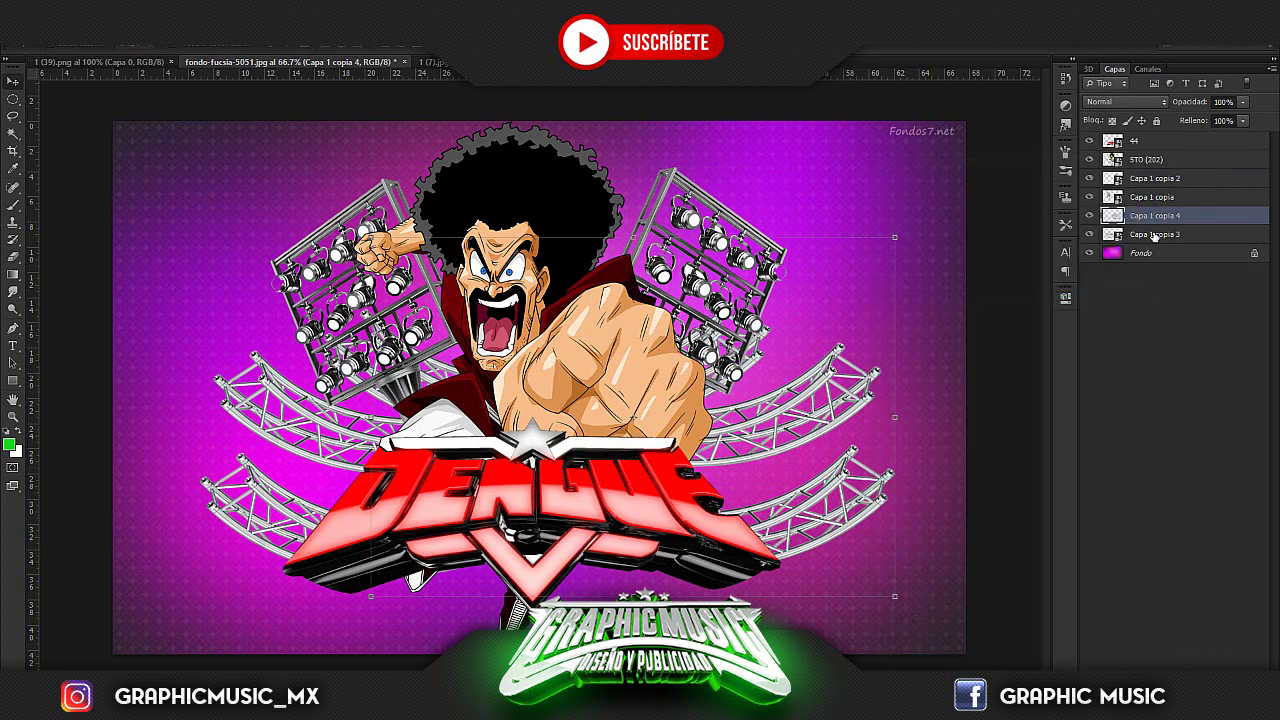
{"action": "right_click", "coordinate": [1155, 234]}
{"action": "left_click", "coordinate": [935, 300]}
{"action": "left_click", "coordinate": [15, 258]}
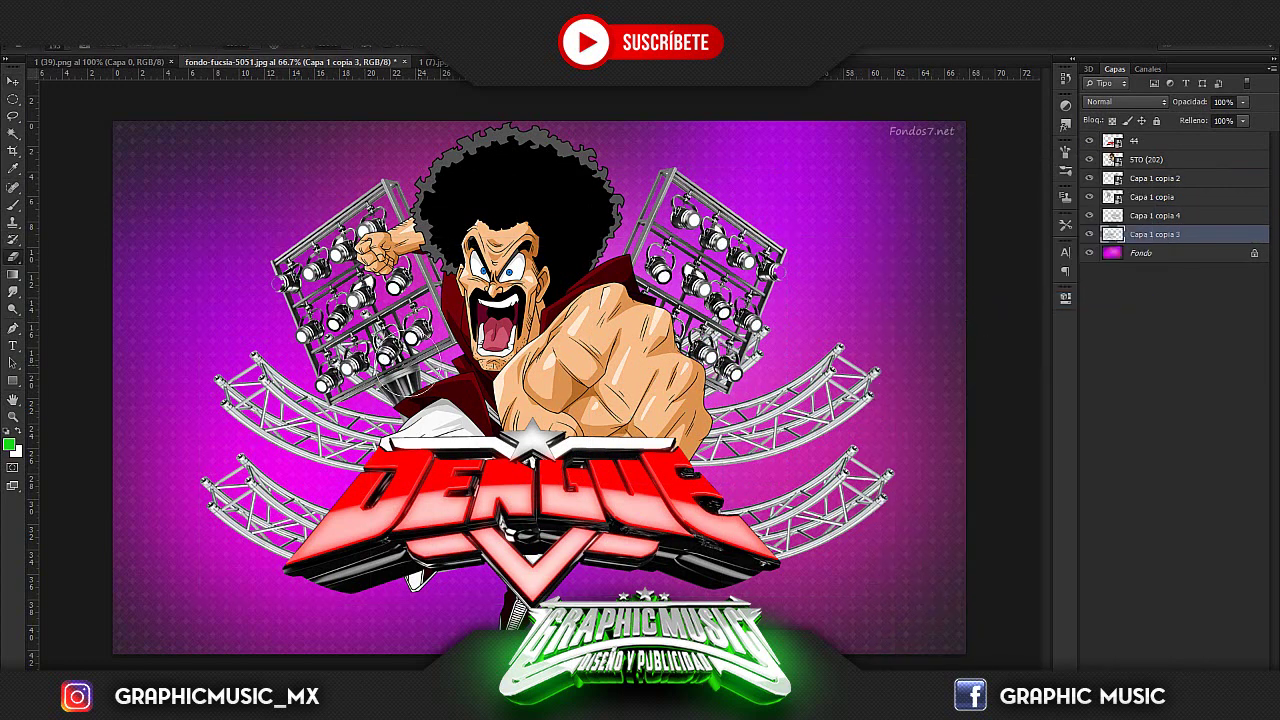
Create a new glow layer above Capa 1 copia 2 with a red, 0%-hardness brush.
{"action": "left_click", "coordinate": [1151, 216]}
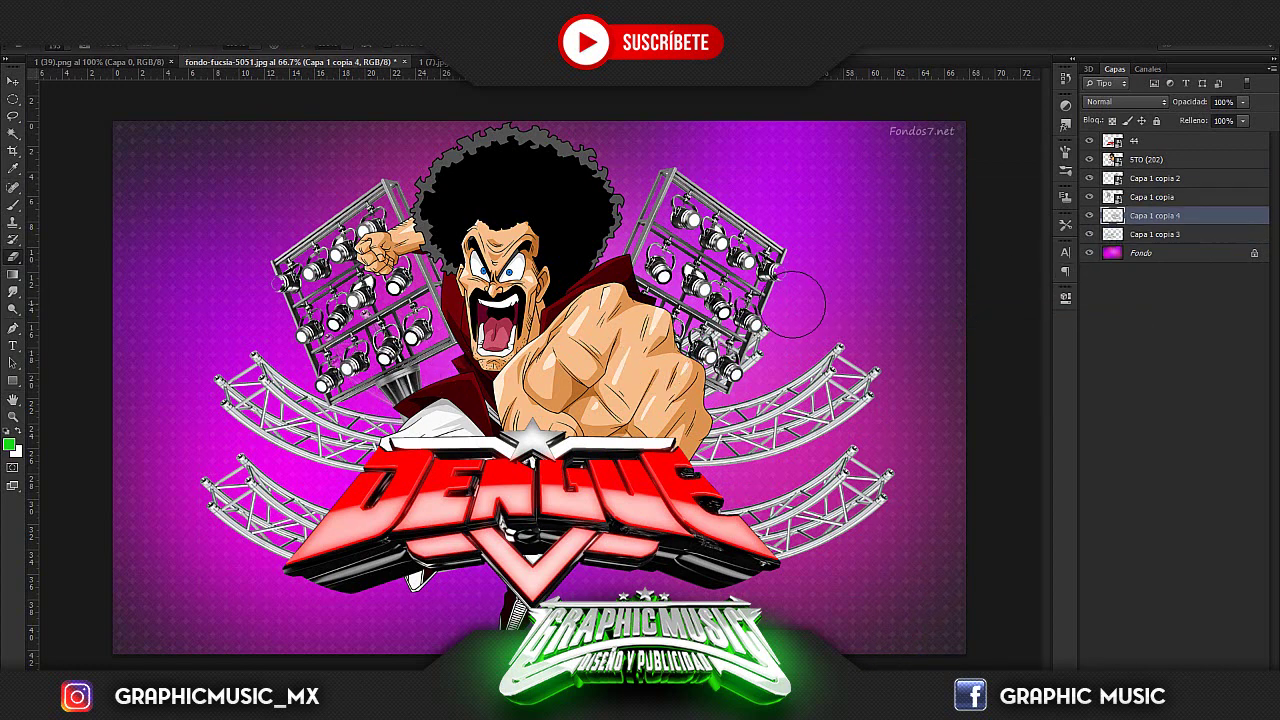
{"action": "left_click", "coordinate": [1152, 178]}
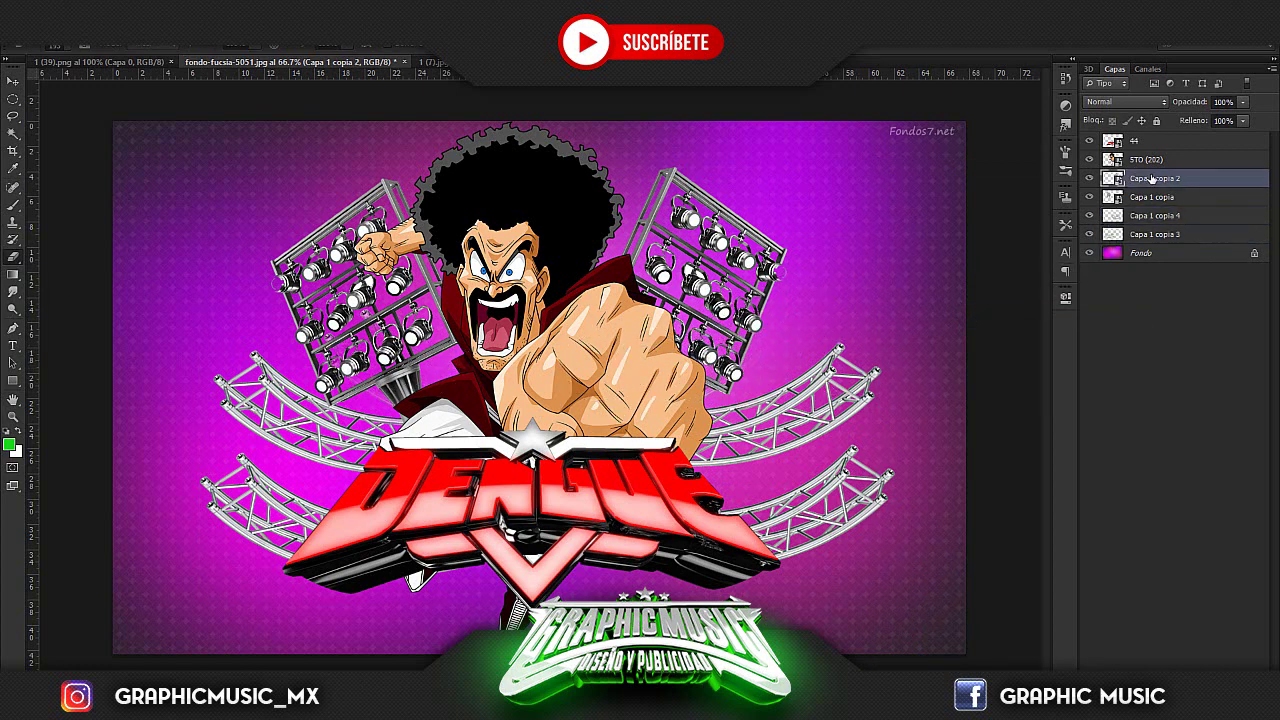
{"action": "key", "text": "ctrl+shift+alt+n"}
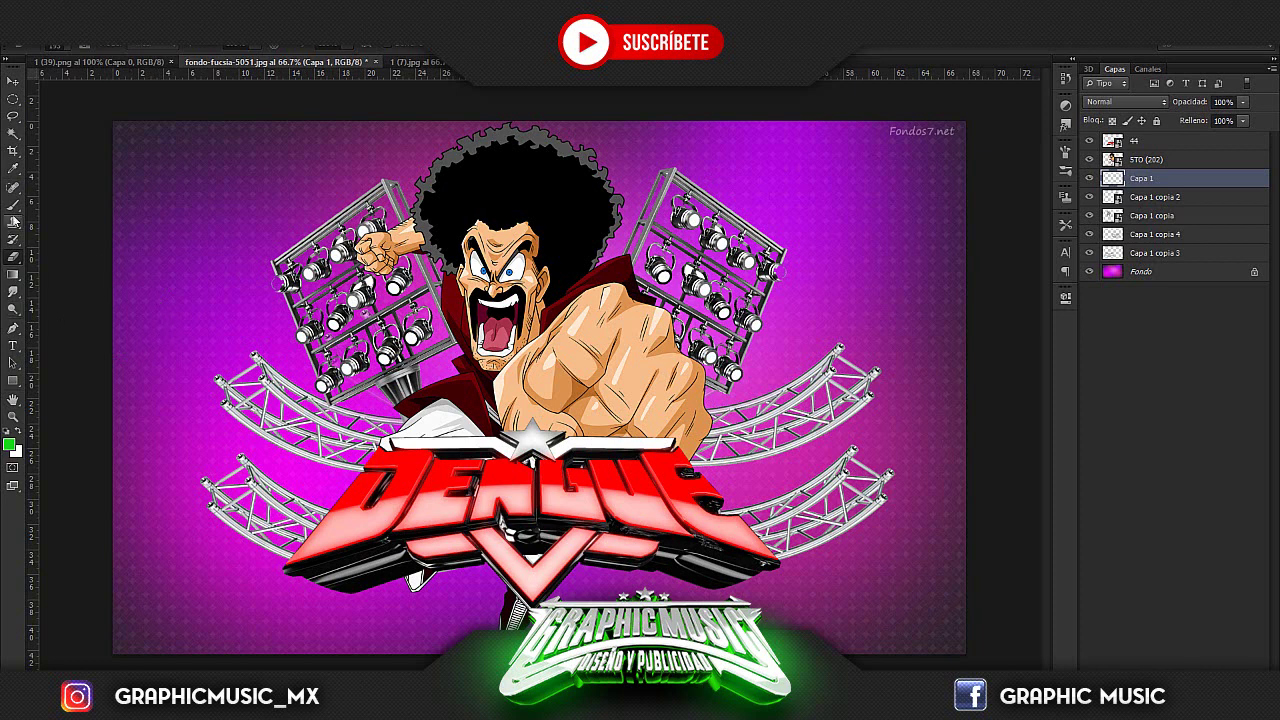
{"action": "left_click", "coordinate": [9, 444]}
{"action": "left_click", "coordinate": [1121, 223]}
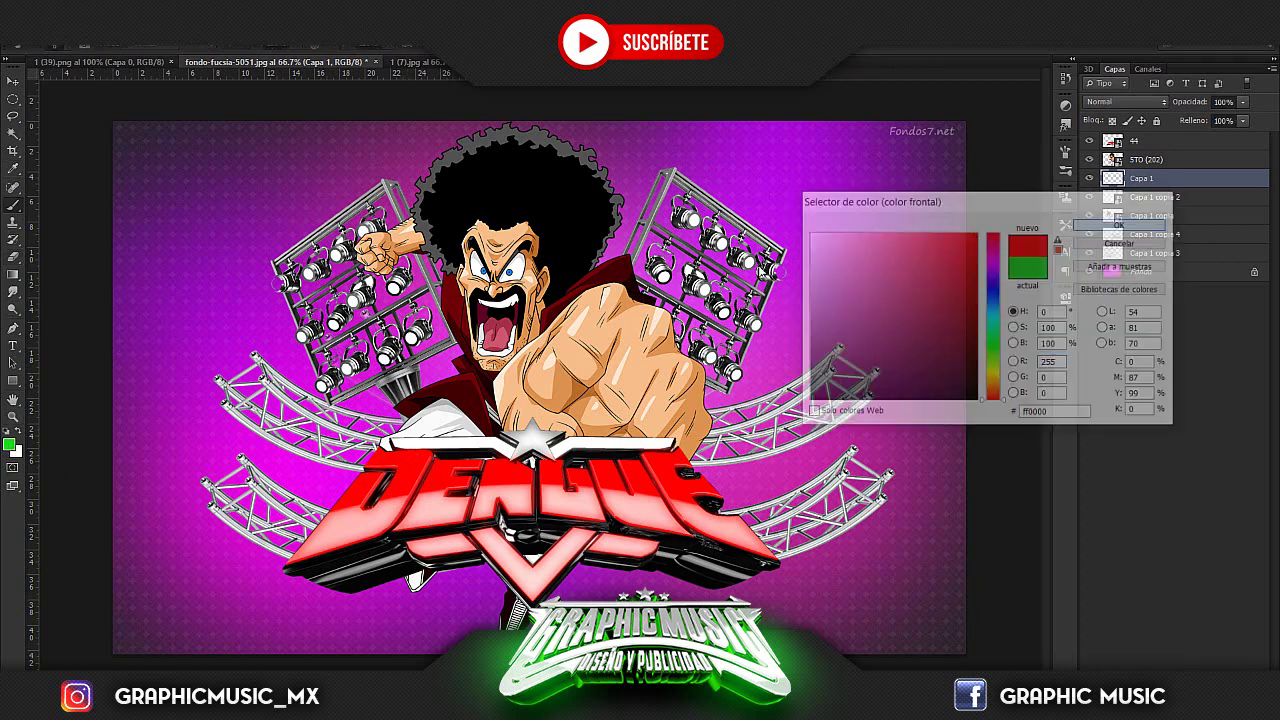
{"action": "right_click", "coordinate": [852, 299]}
{"action": "left_click_drag", "start_coordinate": [907, 337], "coordinate": [802, 303]}
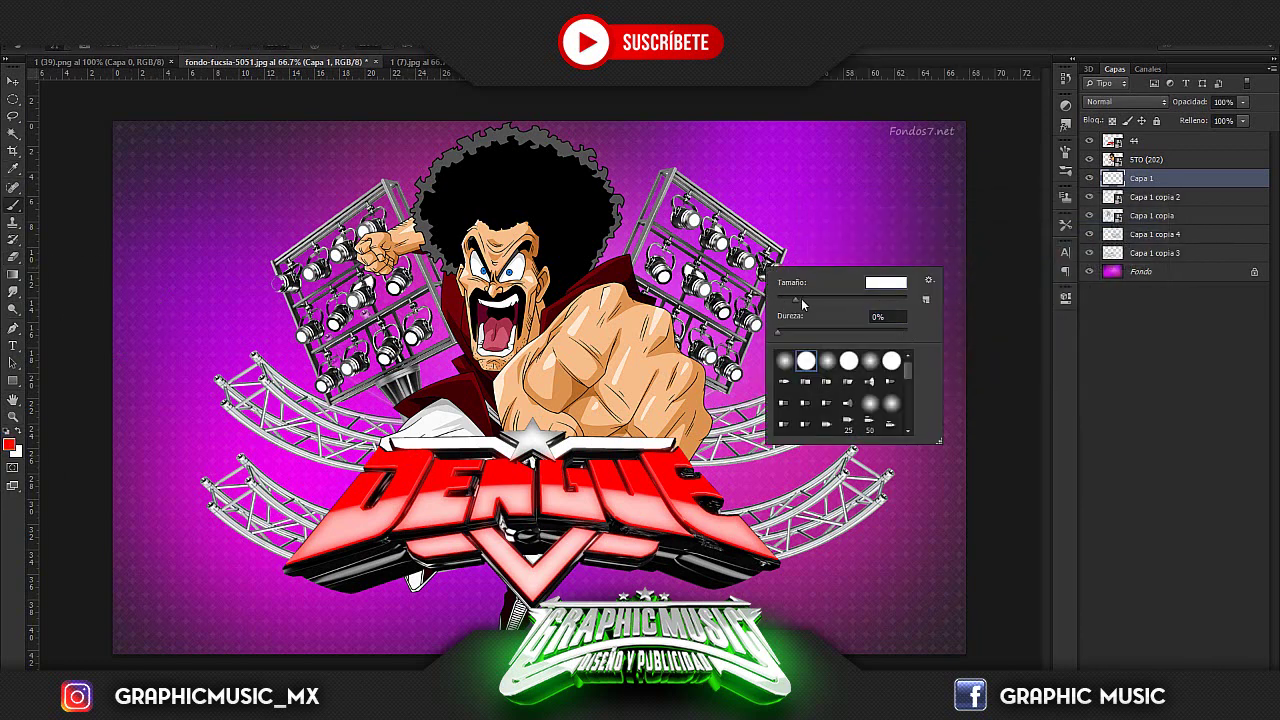
{"action": "key", "text": "Return"}
Paint soft red glow on the tower lamps and set the layer to Trama (Screen).
{"action": "left_click", "coordinate": [692, 218]}
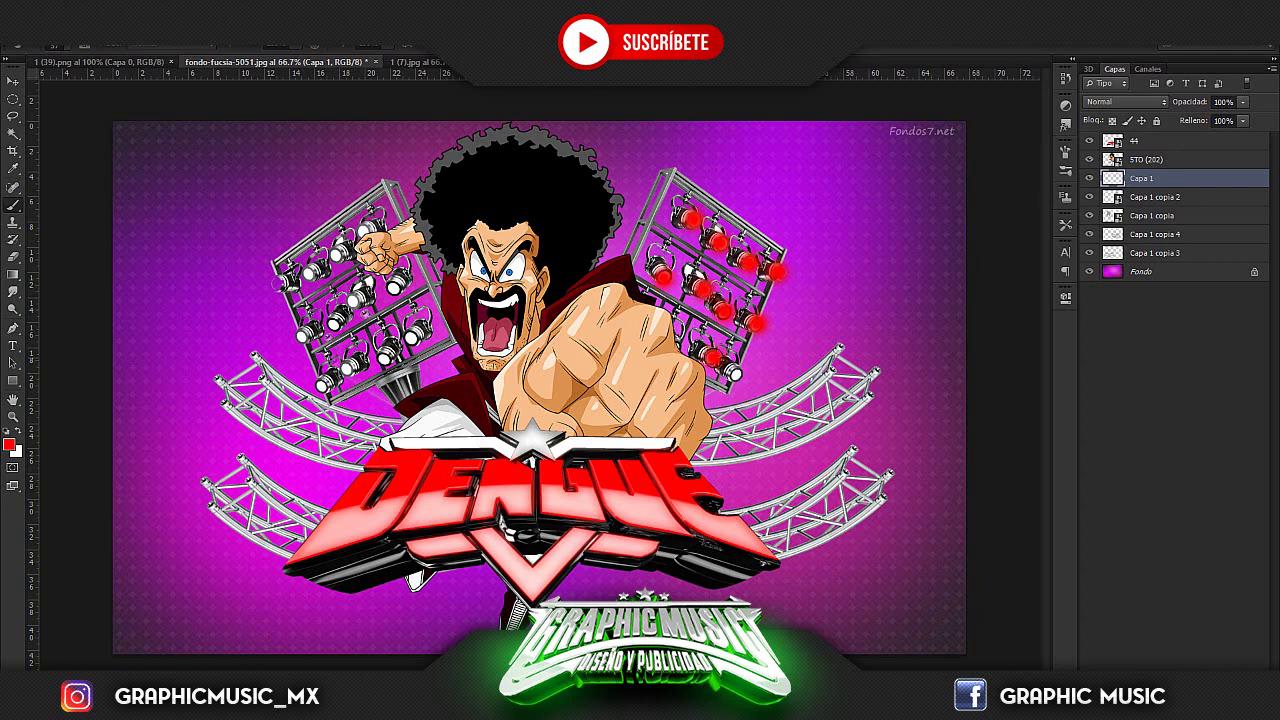
{"action": "left_click", "coordinate": [1125, 101]}
{"action": "left_click", "coordinate": [1120, 182]}
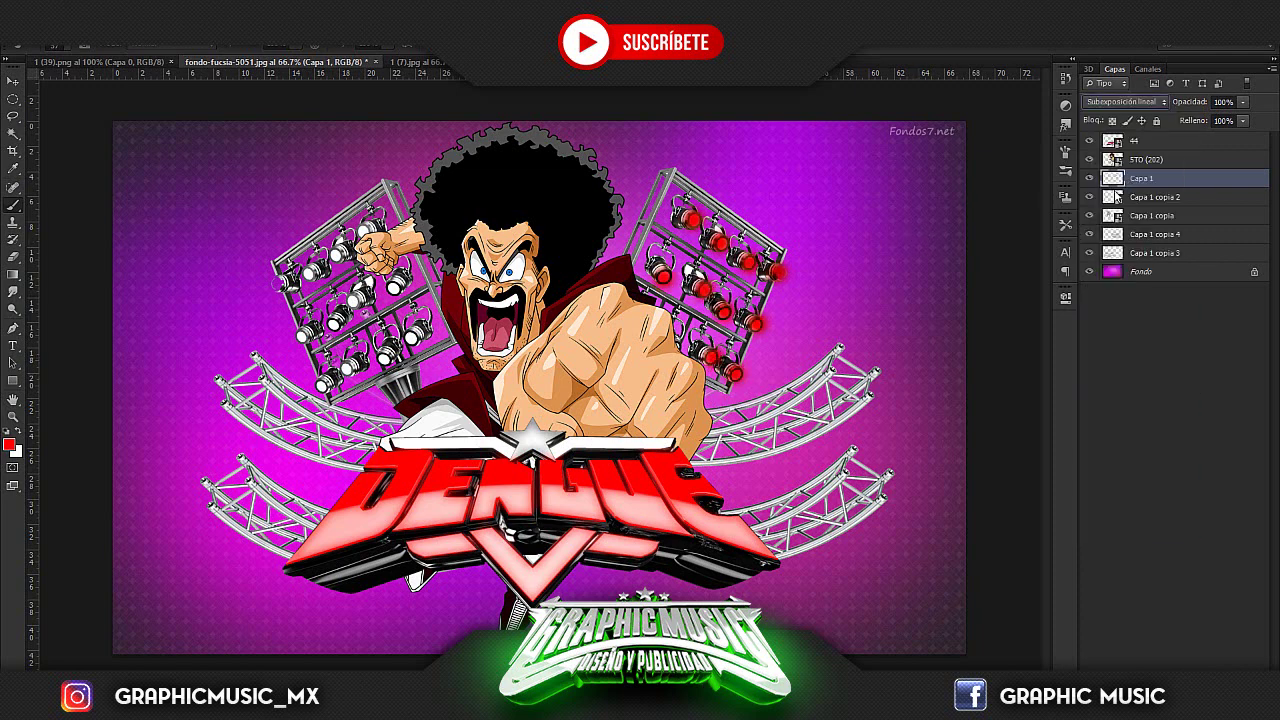
{"action": "key", "text": "Down"}
{"action": "key", "text": "Down"}
{"action": "key", "text": "Down"}
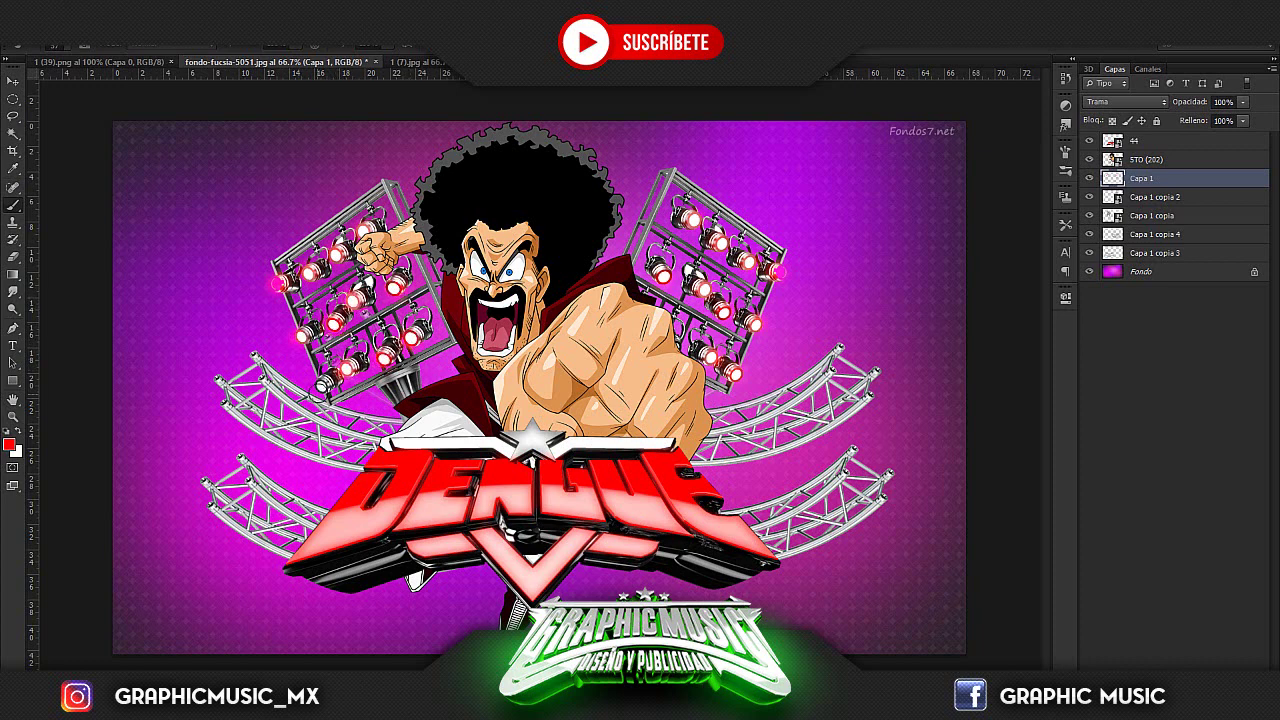
{"action": "left_click", "coordinate": [1140, 271]}
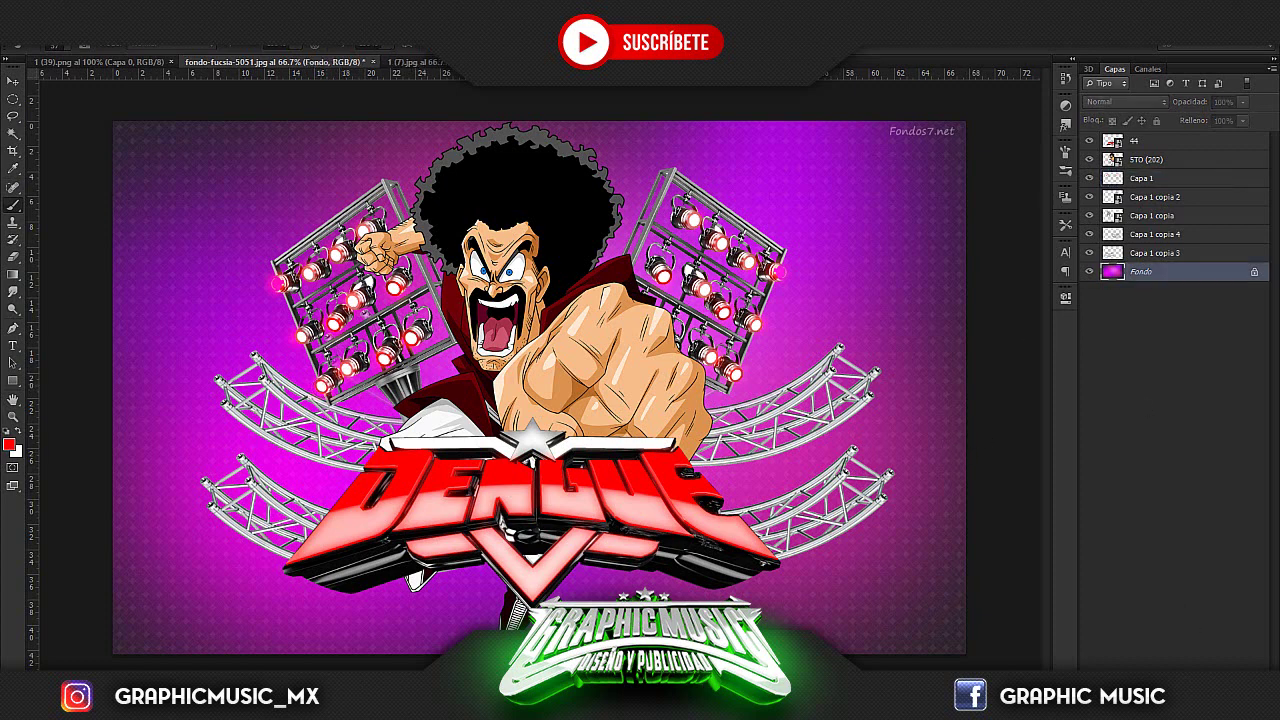
On a new layer, paint a soft white 1521 px glow behind the fighter and logo.
{"action": "key", "text": "ctrl+shift+alt+n"}
{"action": "left_click", "coordinate": [20, 431]}
{"action": "right_click", "coordinate": [285, 336]}
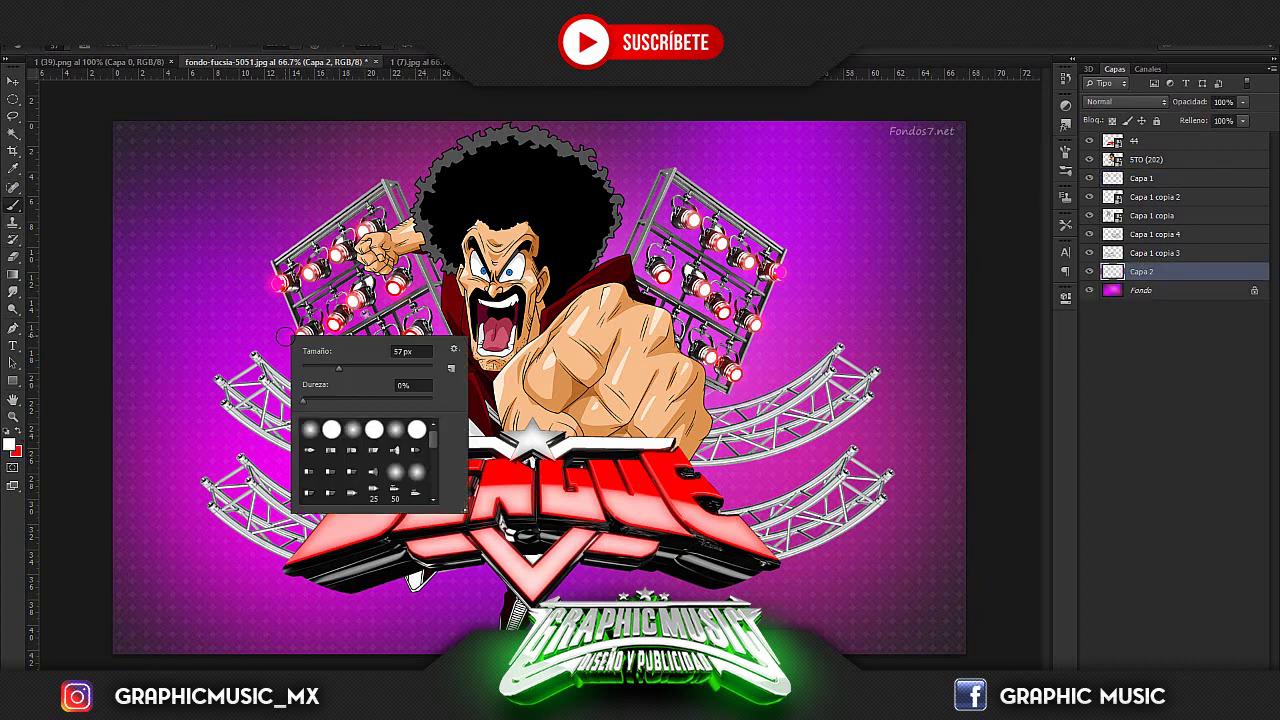
{"action": "left_click_drag", "start_coordinate": [398, 367], "coordinate": [418, 367]}
{"action": "left_click_drag", "start_coordinate": [420, 370], "coordinate": [446, 376]}
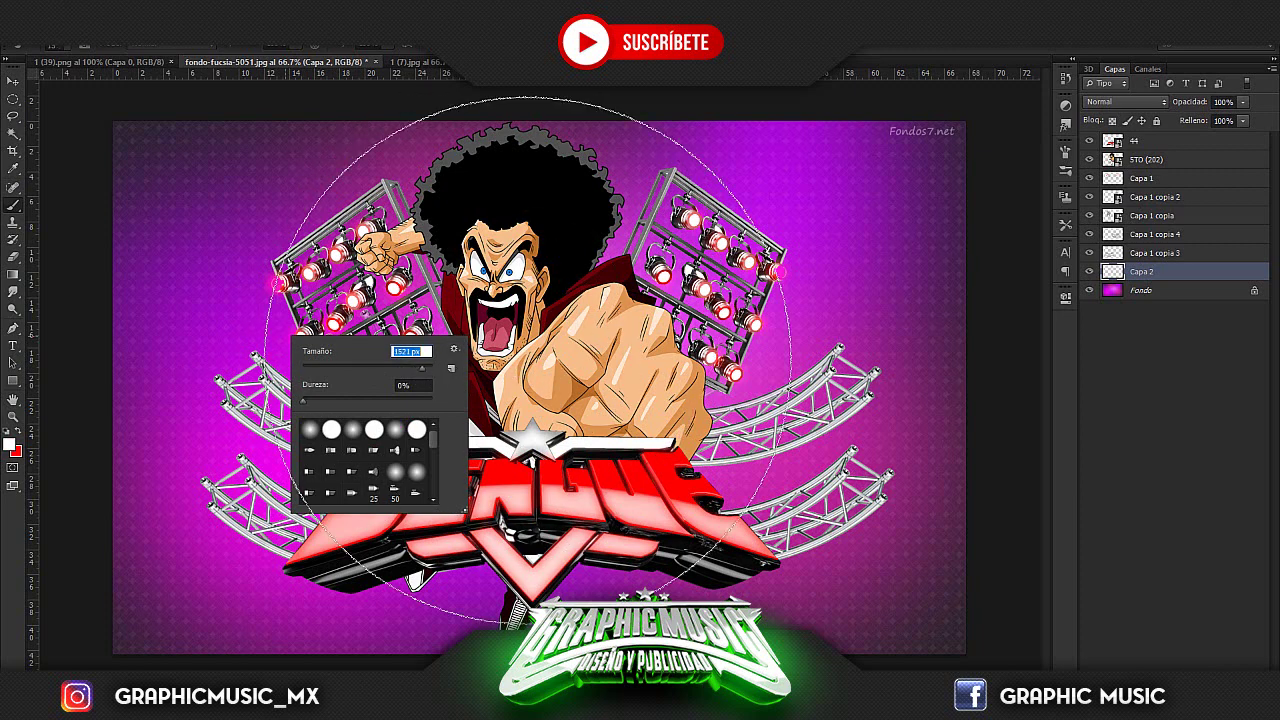
{"action": "key", "text": "Return"}
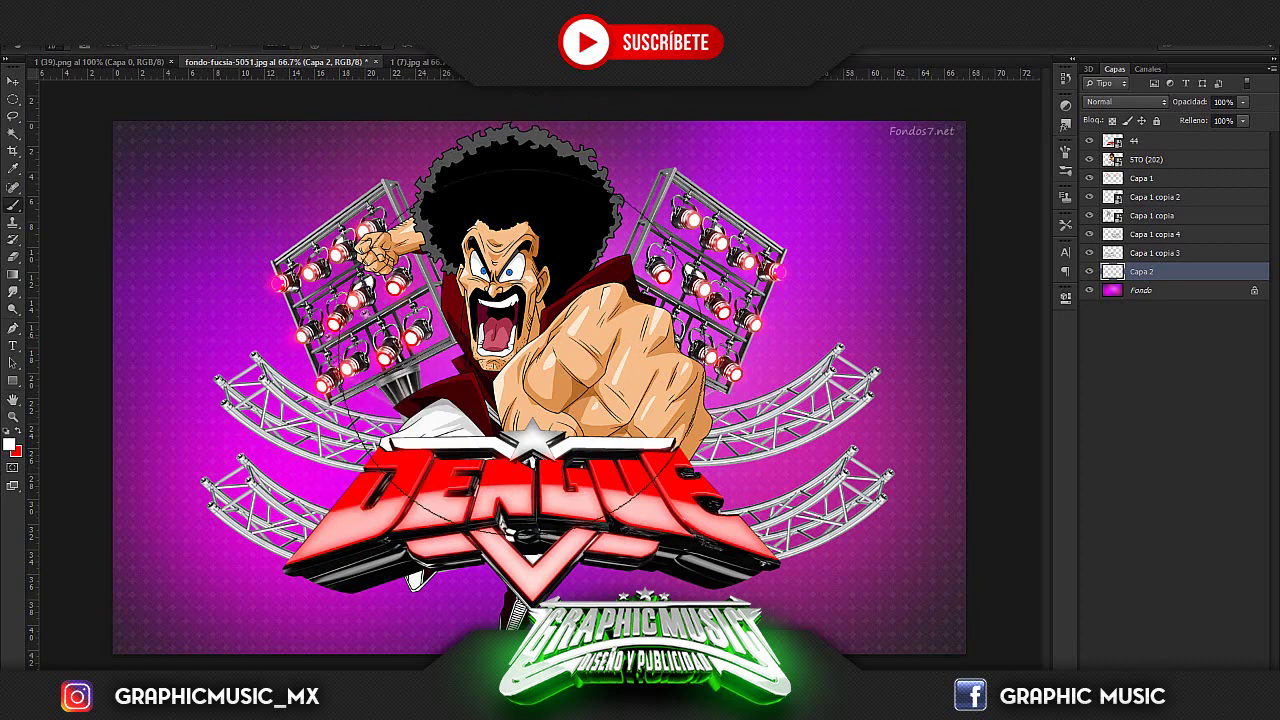
{"action": "left_click_drag", "start_coordinate": [430, 600], "coordinate": [640, 580]}
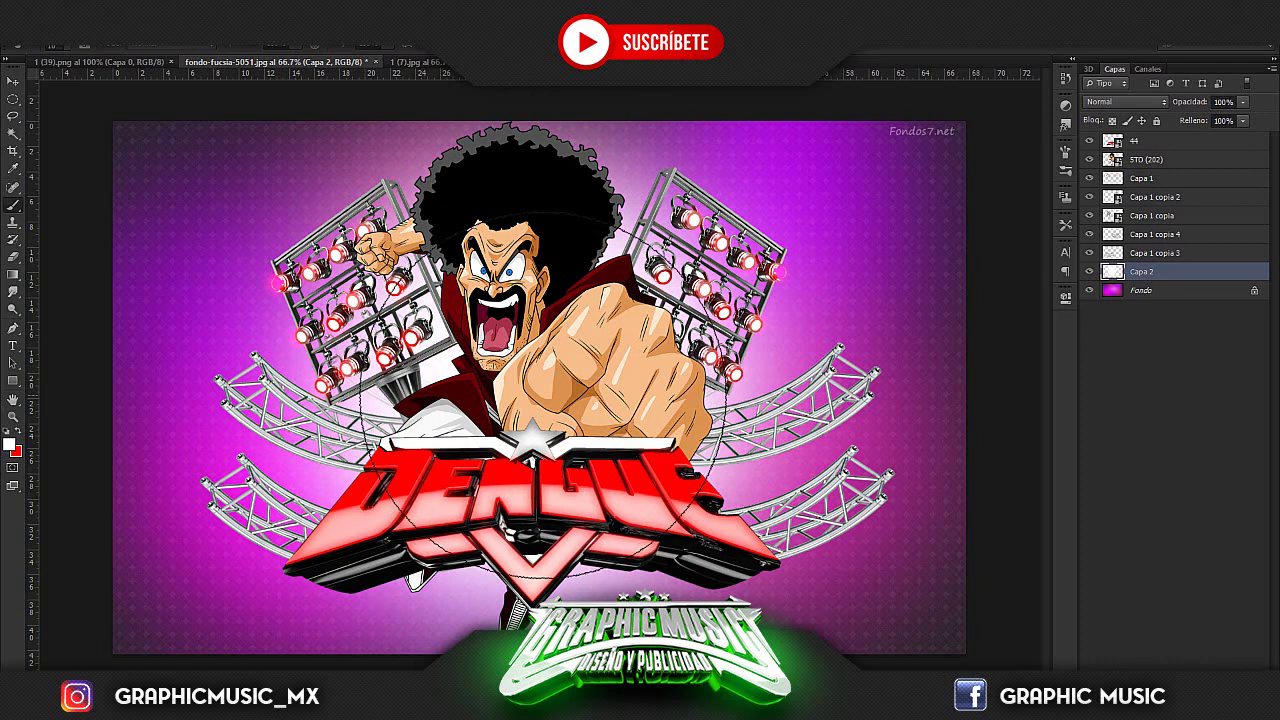
Choose the rectangular marquee and bring the 1 (7).jpg light tower image forward.
{"action": "right_click", "coordinate": [12, 99]}
{"action": "left_click", "coordinate": [70, 98]}
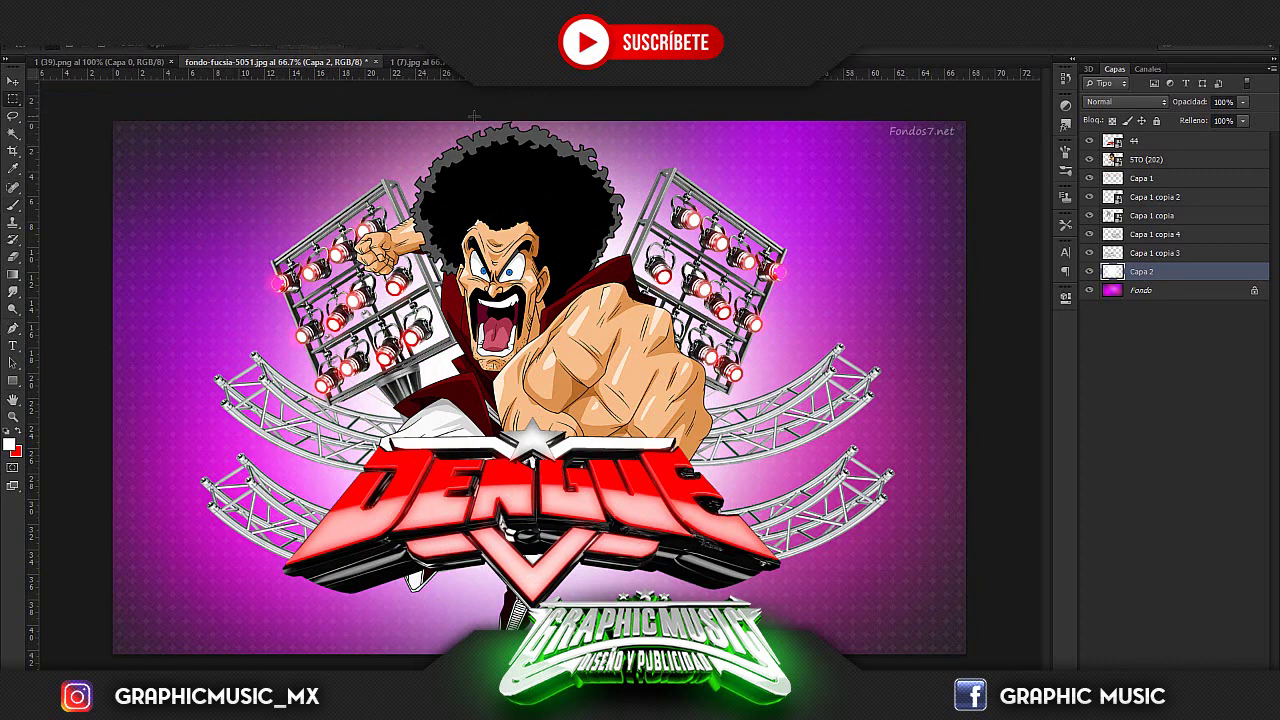
{"action": "key", "text": "ctrl+Tab"}
Close 1 (7).jpg without saving and open the 1 (11) spotlights image from PACK TRUSS.
{"action": "key", "text": "ctrl+w"}
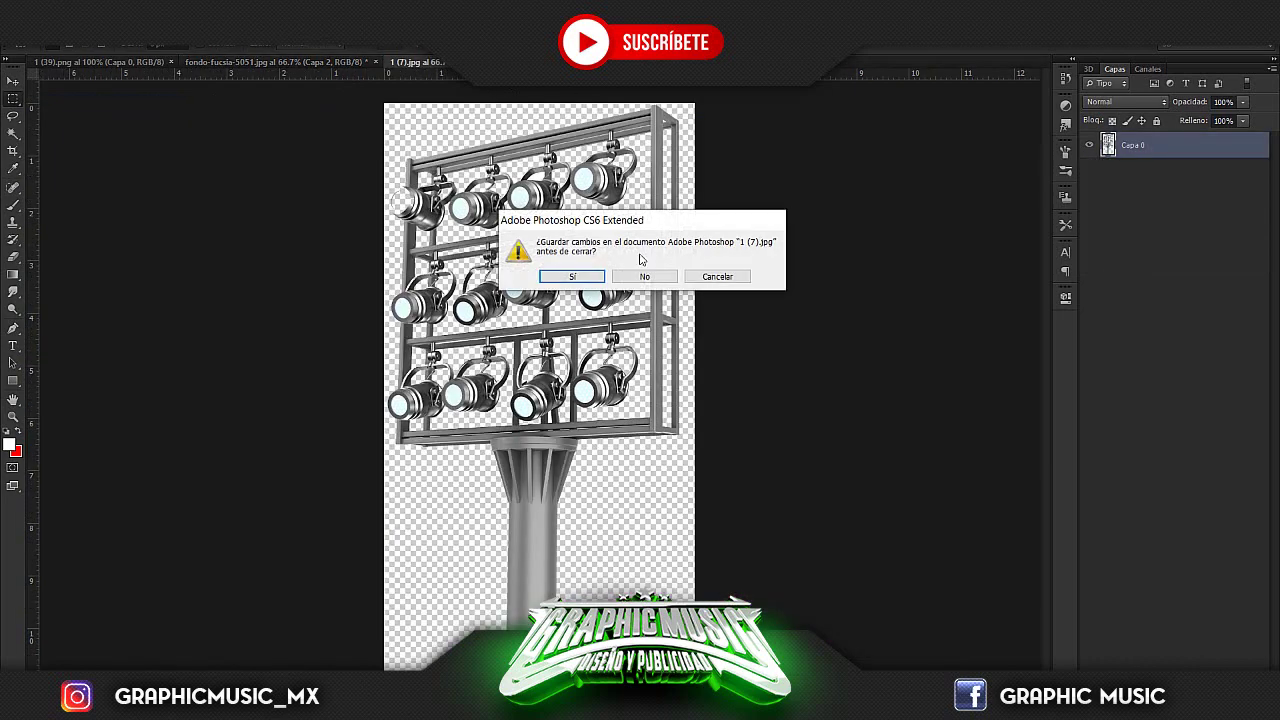
{"action": "left_click", "coordinate": [645, 278]}
{"action": "left_click", "coordinate": [20, 36]}
{"action": "left_click", "coordinate": [50, 50]}
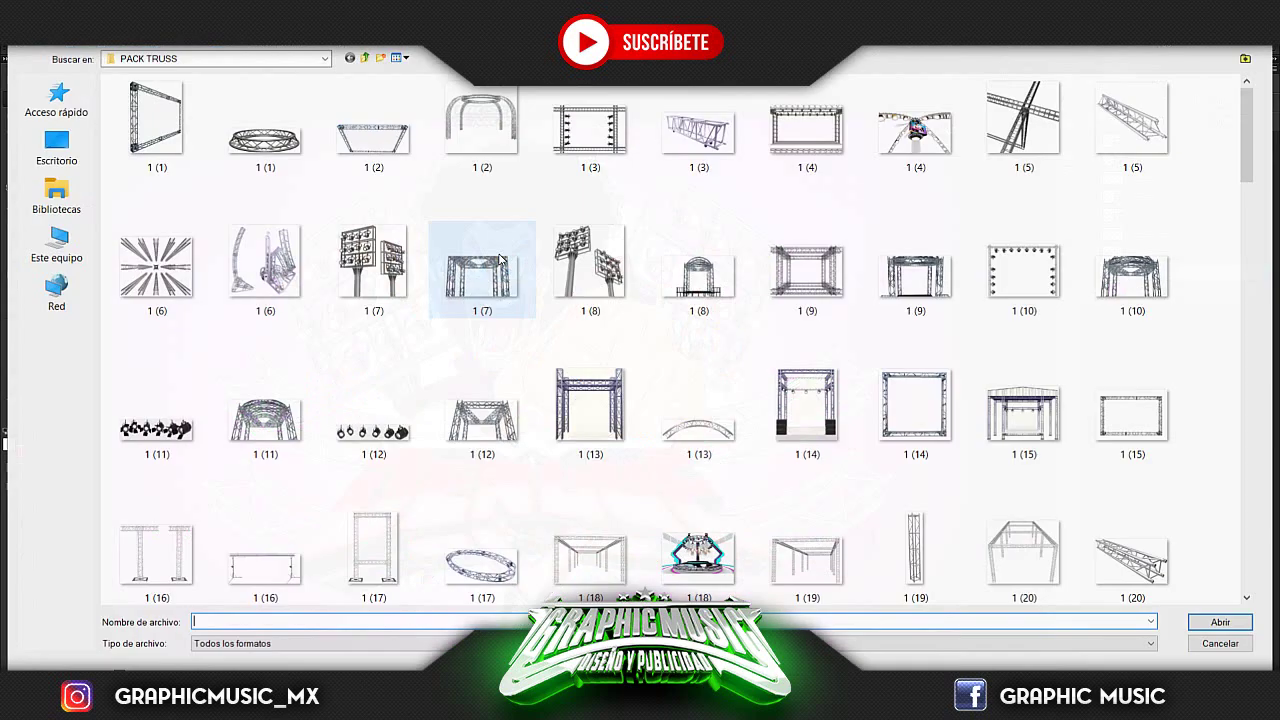
{"action": "left_click", "coordinate": [372, 430]}
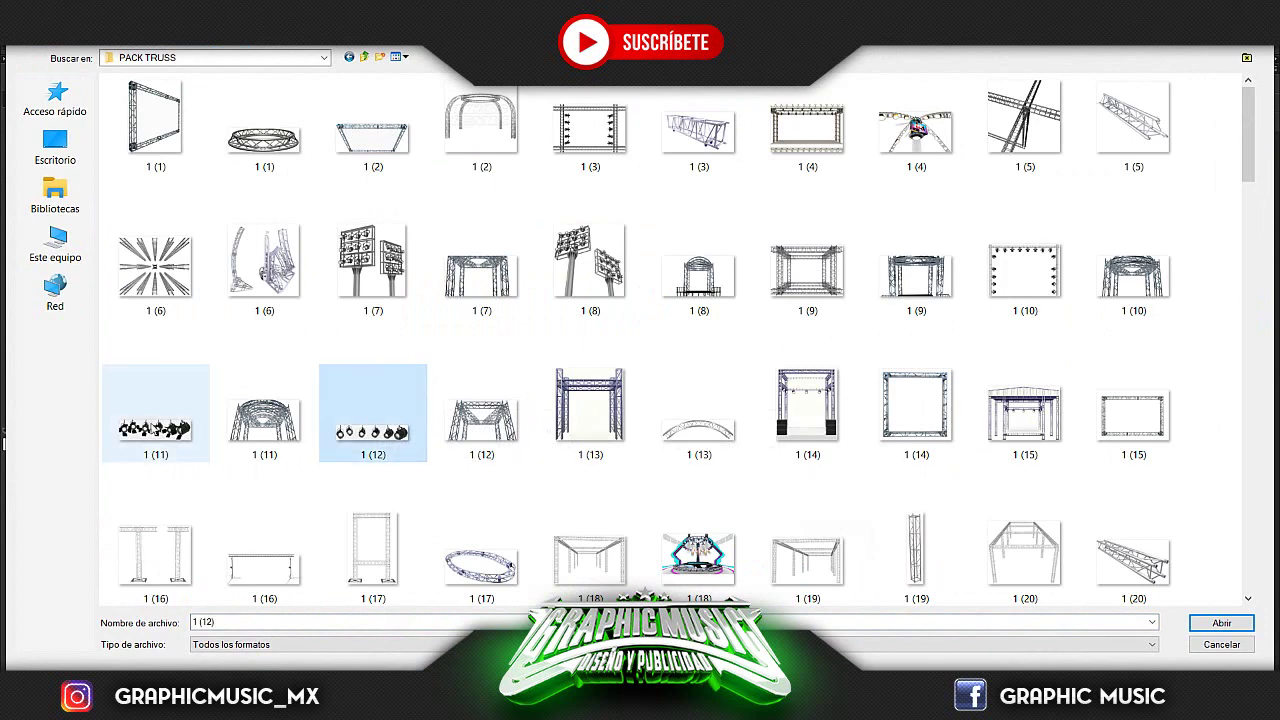
{"action": "double_click", "coordinate": [150, 430]}
Convert the spotlights background to Capa 0 and delete its white surround.
{"action": "left_click", "coordinate": [12, 152]}
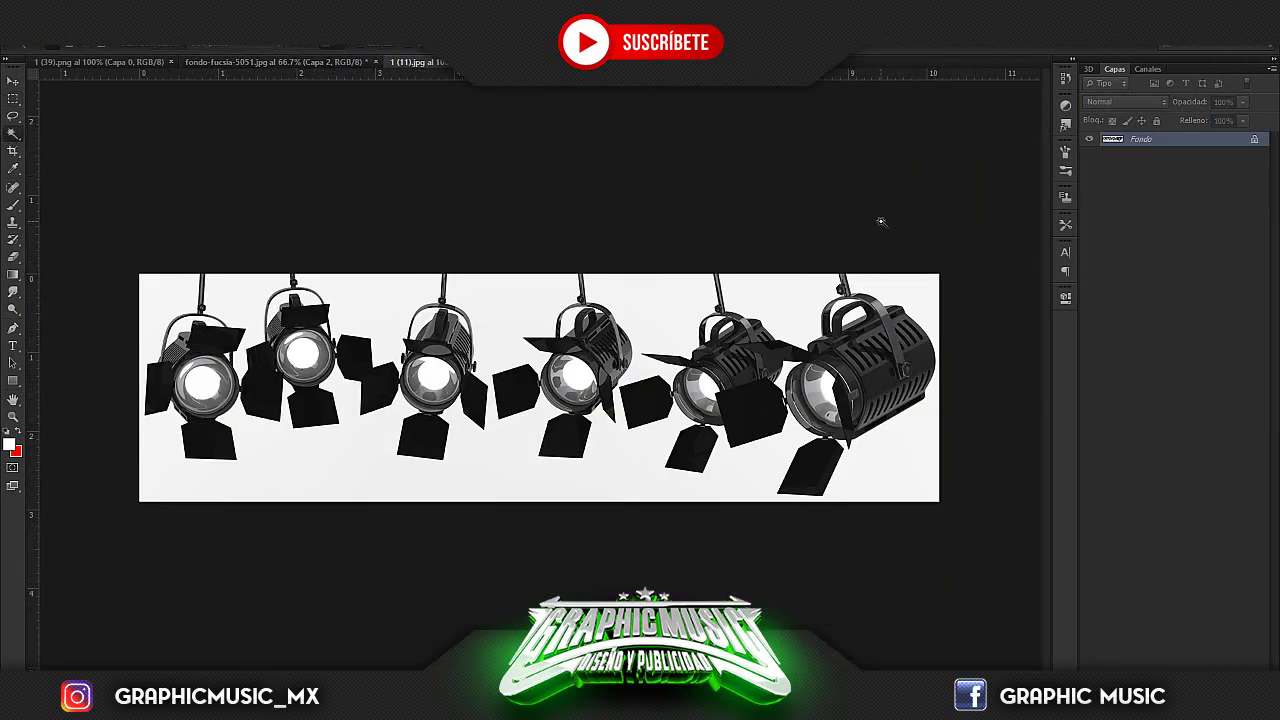
{"action": "double_click", "coordinate": [1207, 147]}
{"action": "key", "text": "Return"}
{"action": "left_click", "coordinate": [556, 327]}
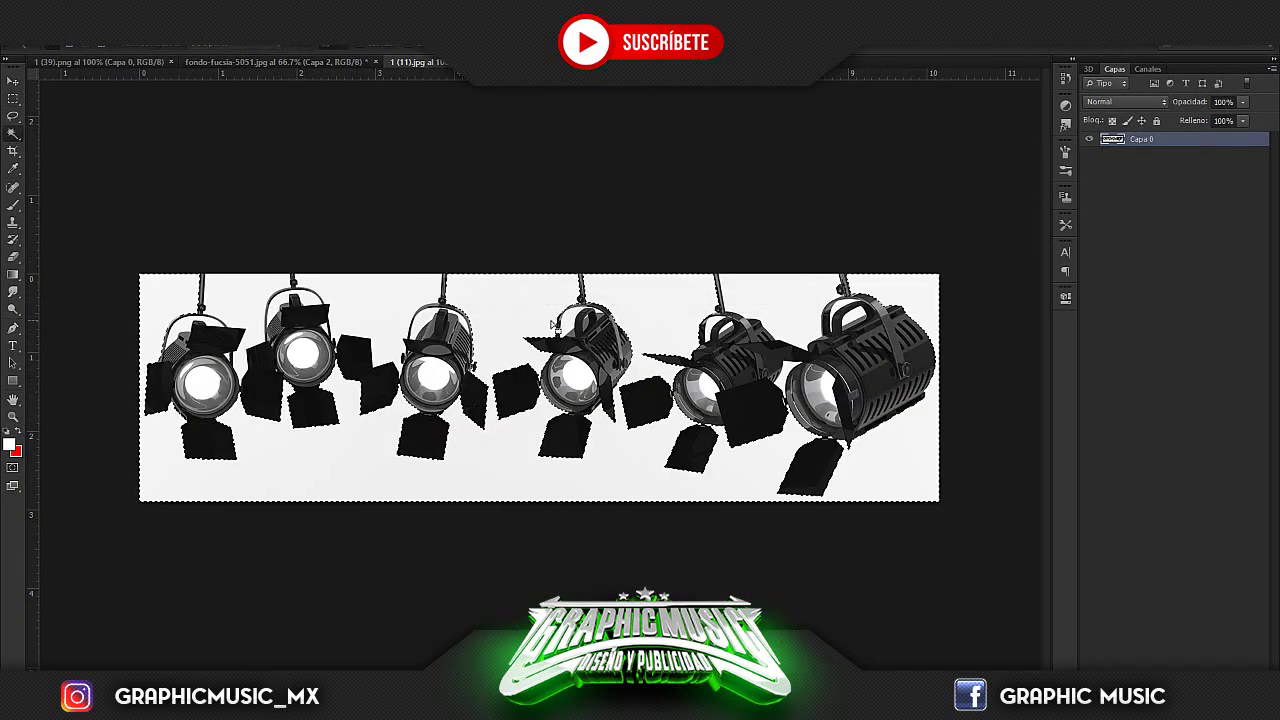
{"action": "key", "text": "Delete"}
Delete the leftover white patches between and above the spotlight lamps.
{"action": "left_click", "coordinate": [245, 285]}
{"action": "key", "text": "Delete"}
{"action": "left_click", "coordinate": [380, 286]}
{"action": "key", "text": "Delete"}
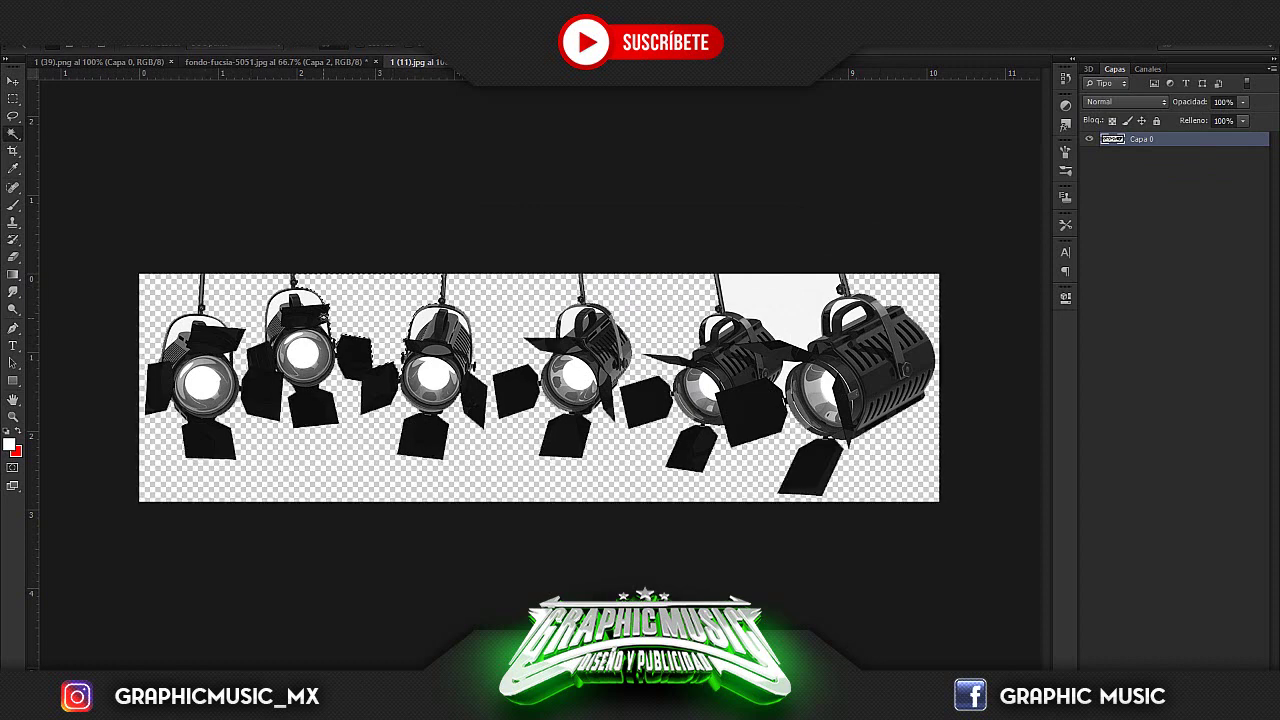
{"action": "left_click", "coordinate": [300, 300]}
{"action": "left_click", "coordinate": [174, 333]}
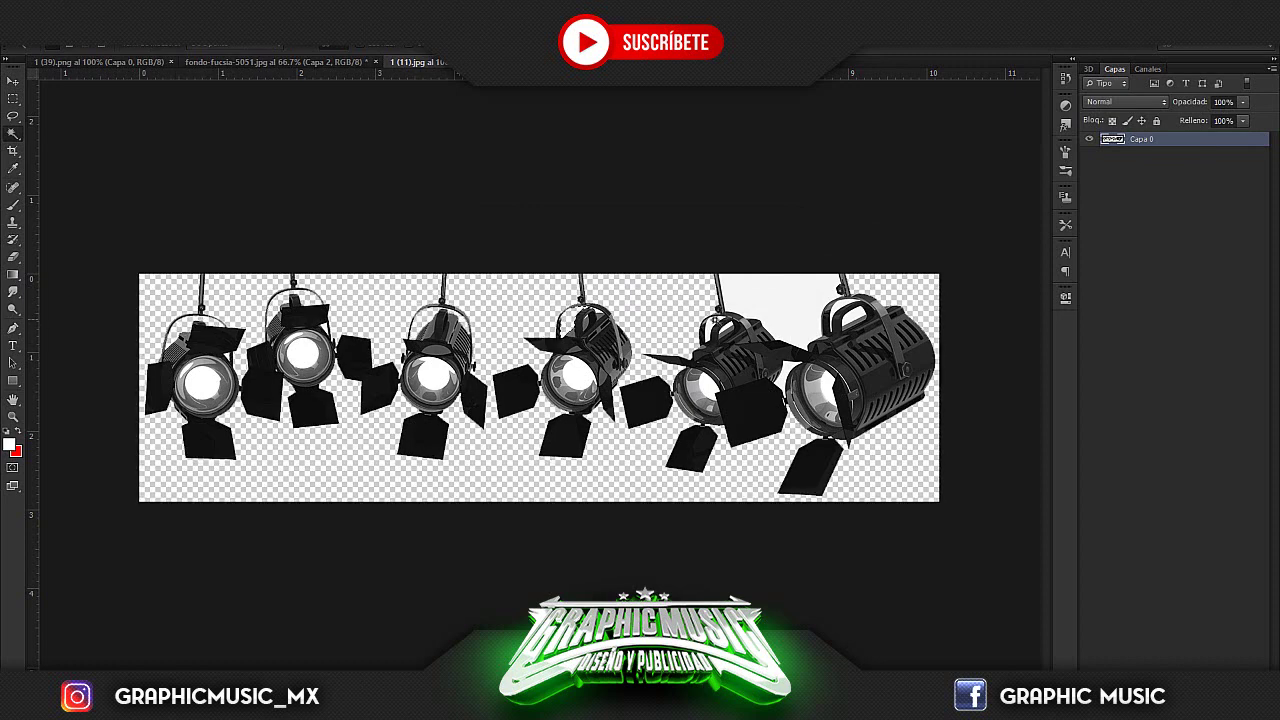
{"action": "left_click", "coordinate": [790, 300]}
{"action": "key", "text": "Delete"}
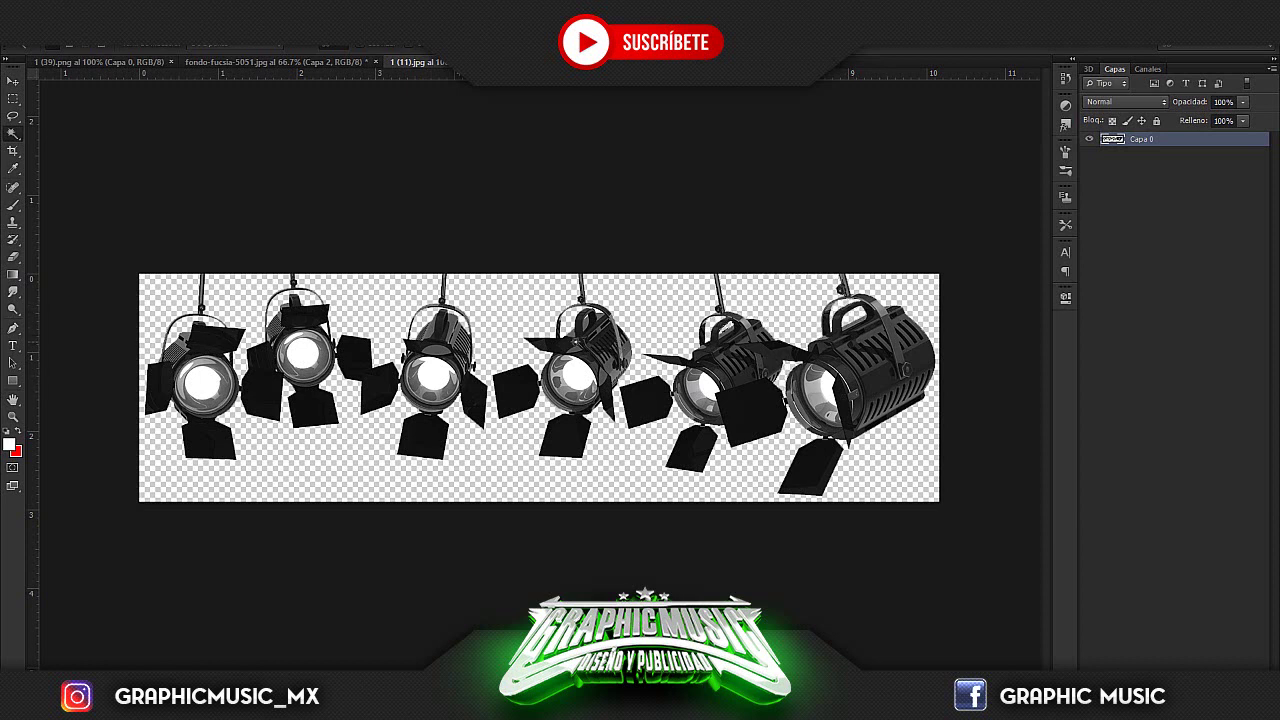
Duplicate the spotlights layer into fondo-fucsia-5051.jpg and view the magenta poster.
{"action": "left_click", "coordinate": [11, 85]}
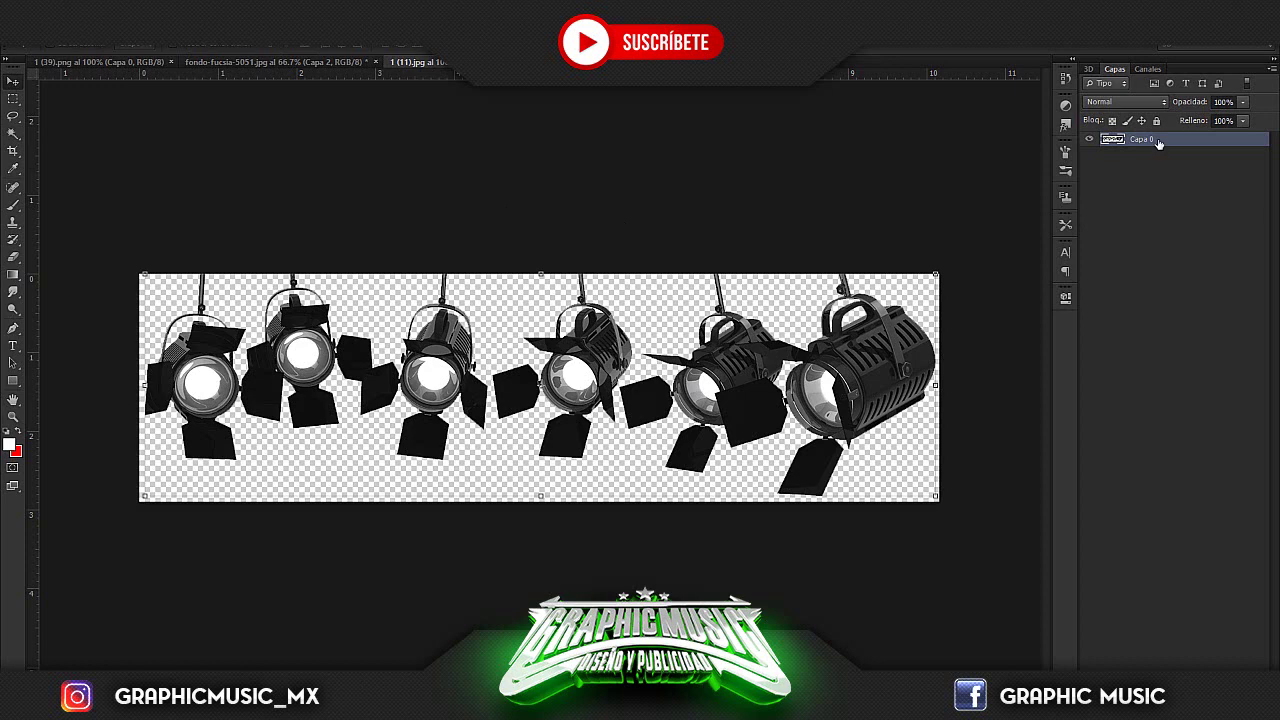
{"action": "right_click", "coordinate": [1158, 143]}
{"action": "left_click", "coordinate": [1040, 187]}
{"action": "left_click", "coordinate": [700, 281]}
{"action": "left_click", "coordinate": [600, 309]}
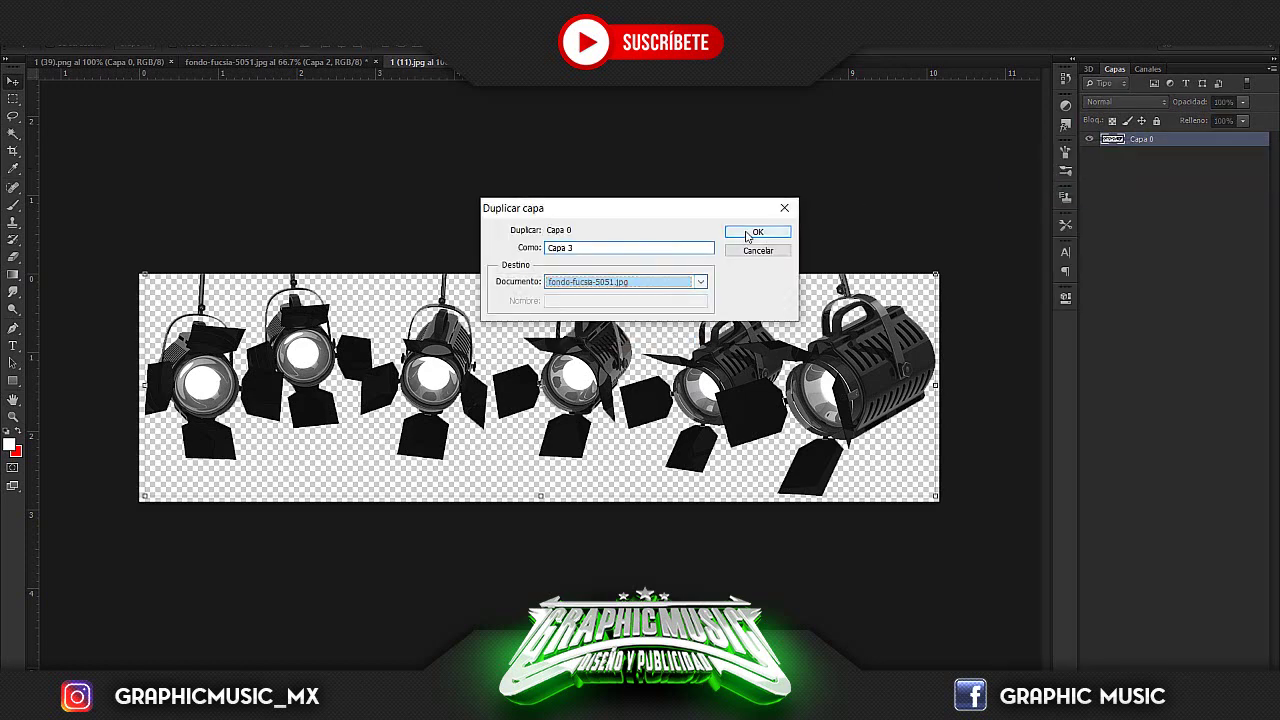
{"action": "left_click", "coordinate": [757, 232]}
{"action": "left_click", "coordinate": [237, 64]}
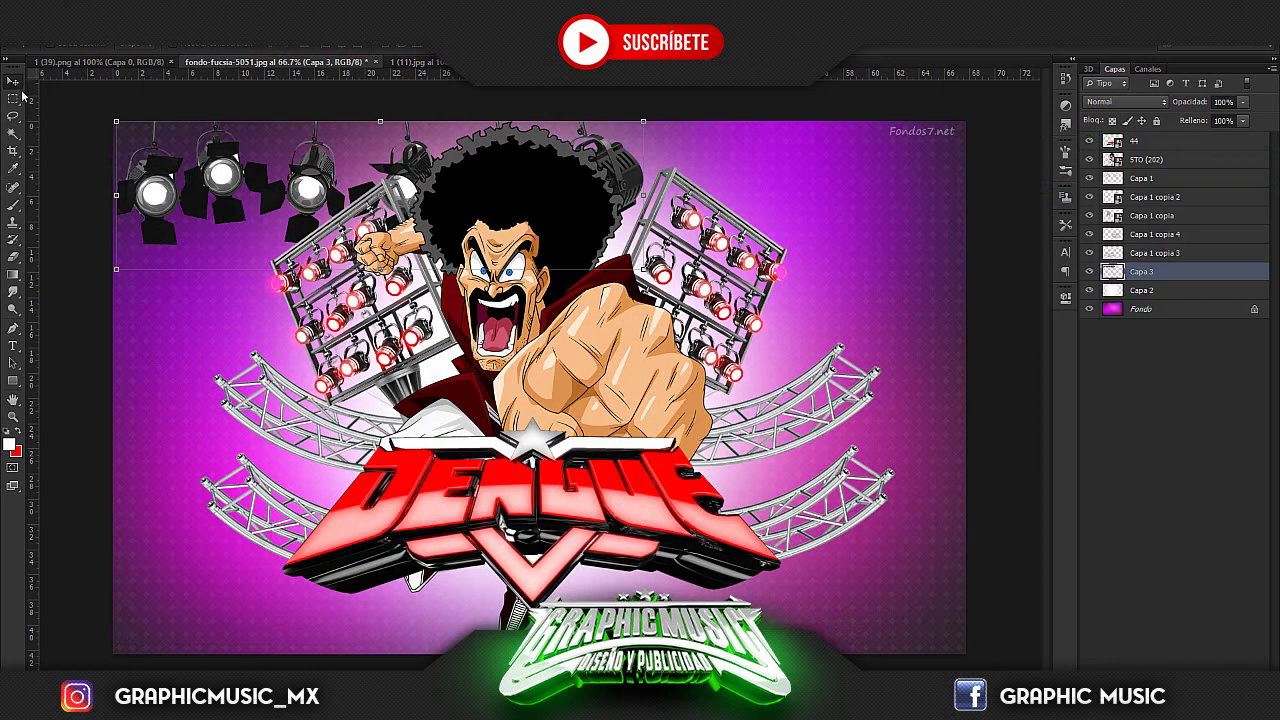
Place the spotlights bottom-left, tilt them about 11°, and warp the row into a curve.
{"action": "left_click_drag", "start_coordinate": [398, 125], "coordinate": [477, 489]}
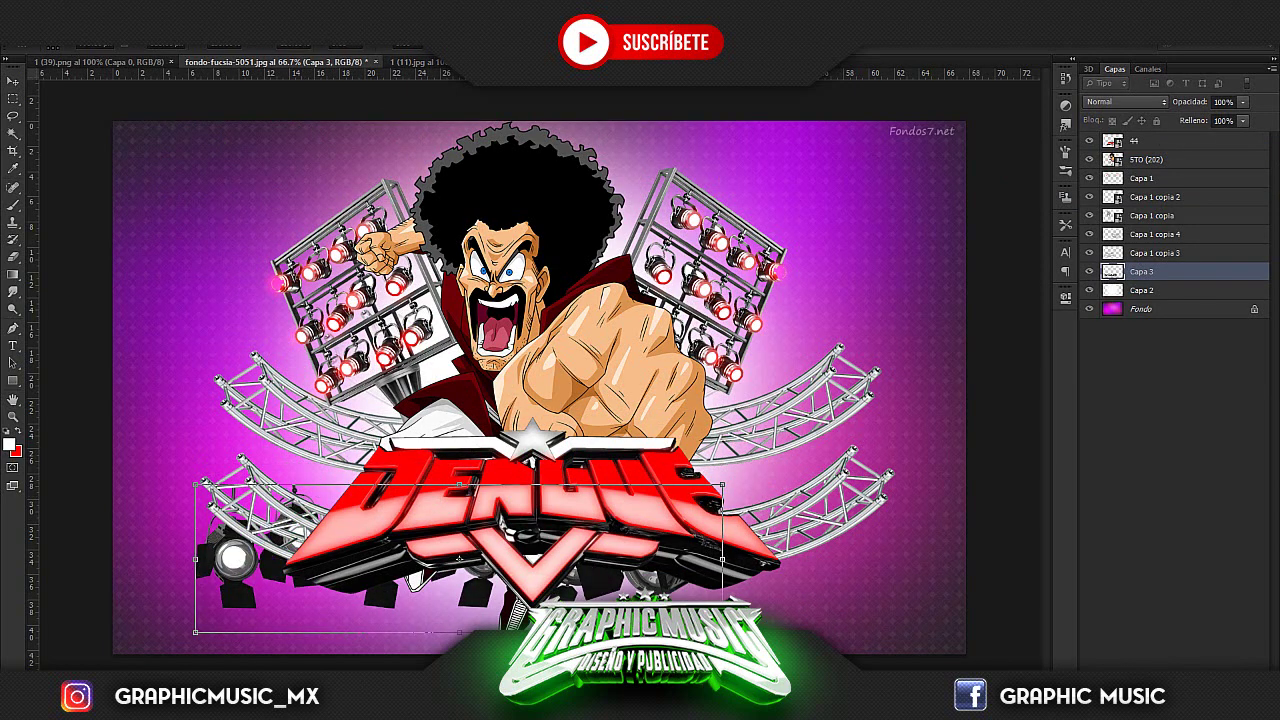
{"action": "mouse_move", "coordinate": [600, 560]}
{"action": "left_mouse_down"}
{"action": "mouse_move", "coordinate": [588, 578]}
{"action": "mouse_move", "coordinate": [510, 565]}
{"action": "left_mouse_up"}
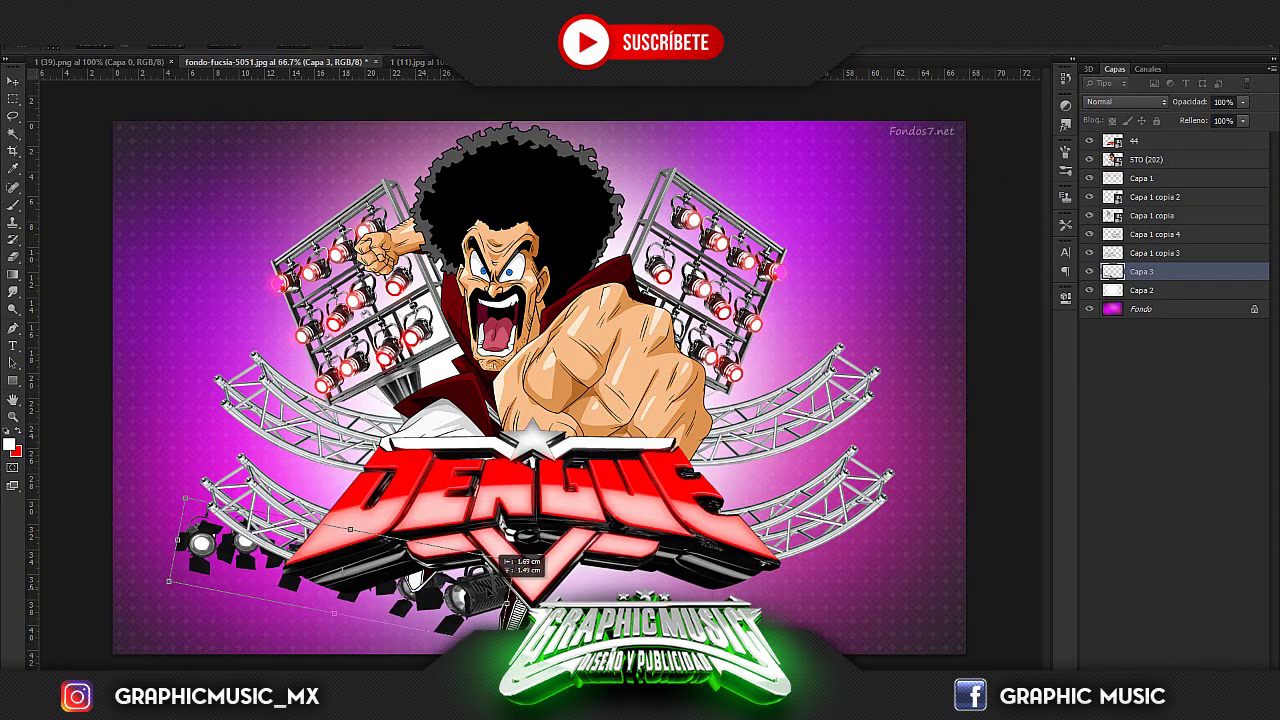
{"action": "right_click", "coordinate": [370, 600]}
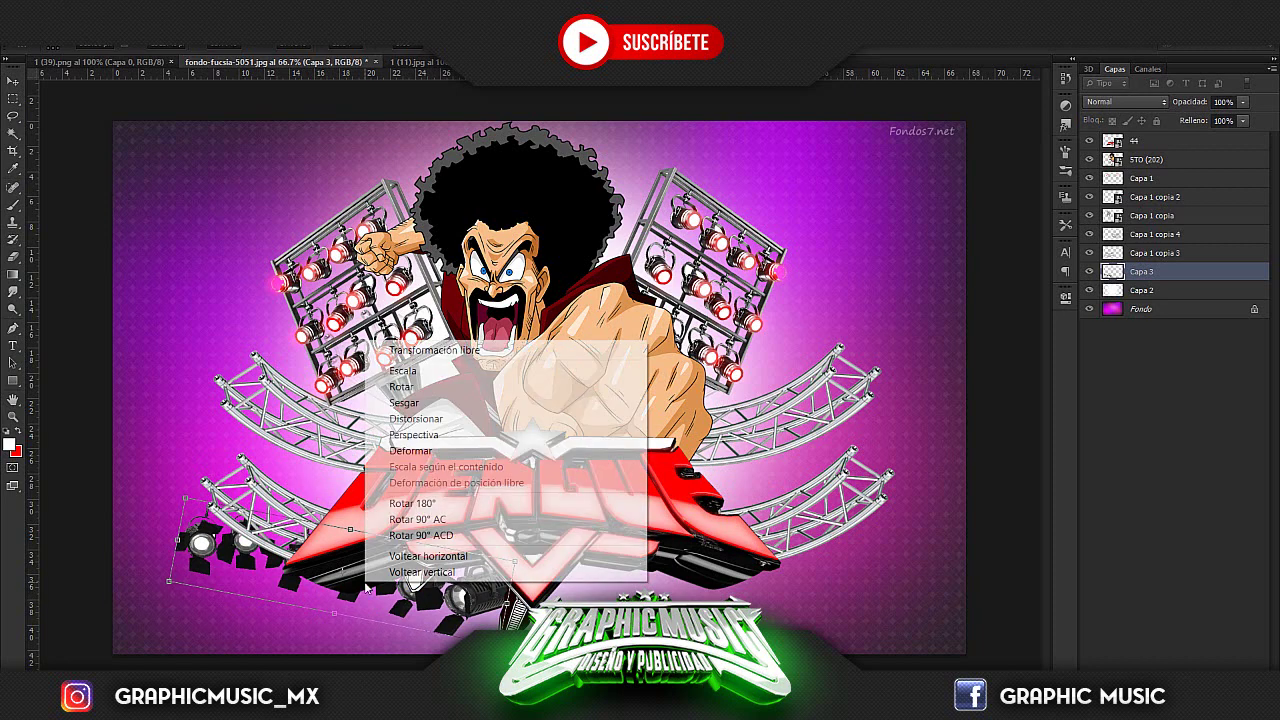
{"action": "left_click", "coordinate": [400, 450]}
{"action": "mouse_move", "coordinate": [315, 597]}
{"action": "left_mouse_down"}
{"action": "mouse_move", "coordinate": [309, 626]}
{"action": "mouse_move", "coordinate": [337, 590]}
{"action": "left_mouse_up"}
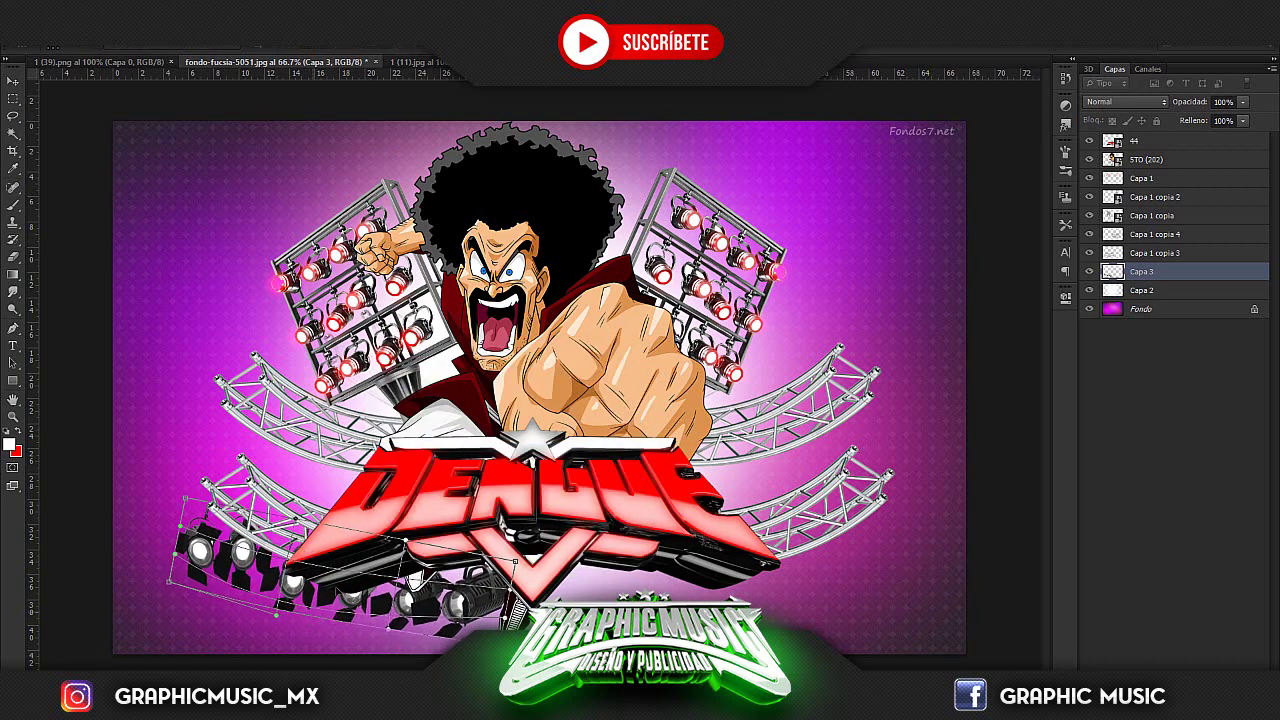
{"action": "key", "text": "Return"}
Add a horizontally mirrored copy of the spotlight row on the right and unlock Fondo.
{"action": "key", "text": "ctrl+j"}
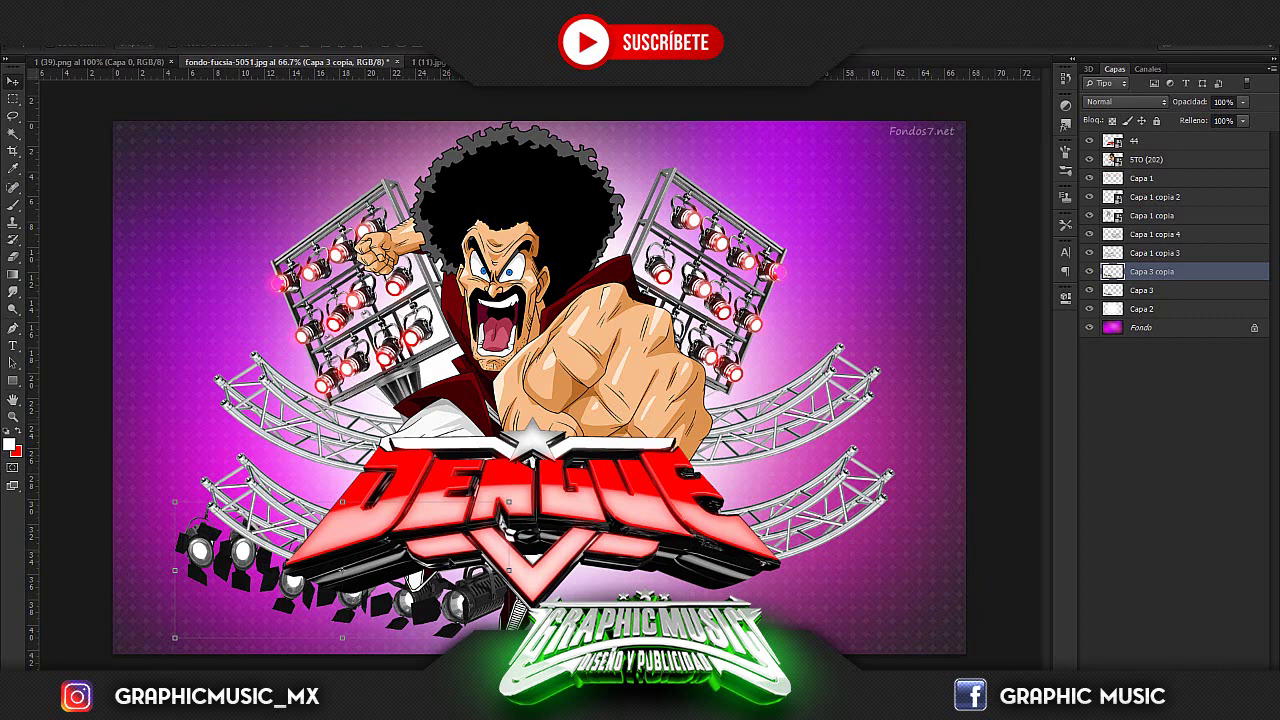
{"action": "right_click", "coordinate": [452, 338]}
{"action": "left_click", "coordinate": [480, 555]}
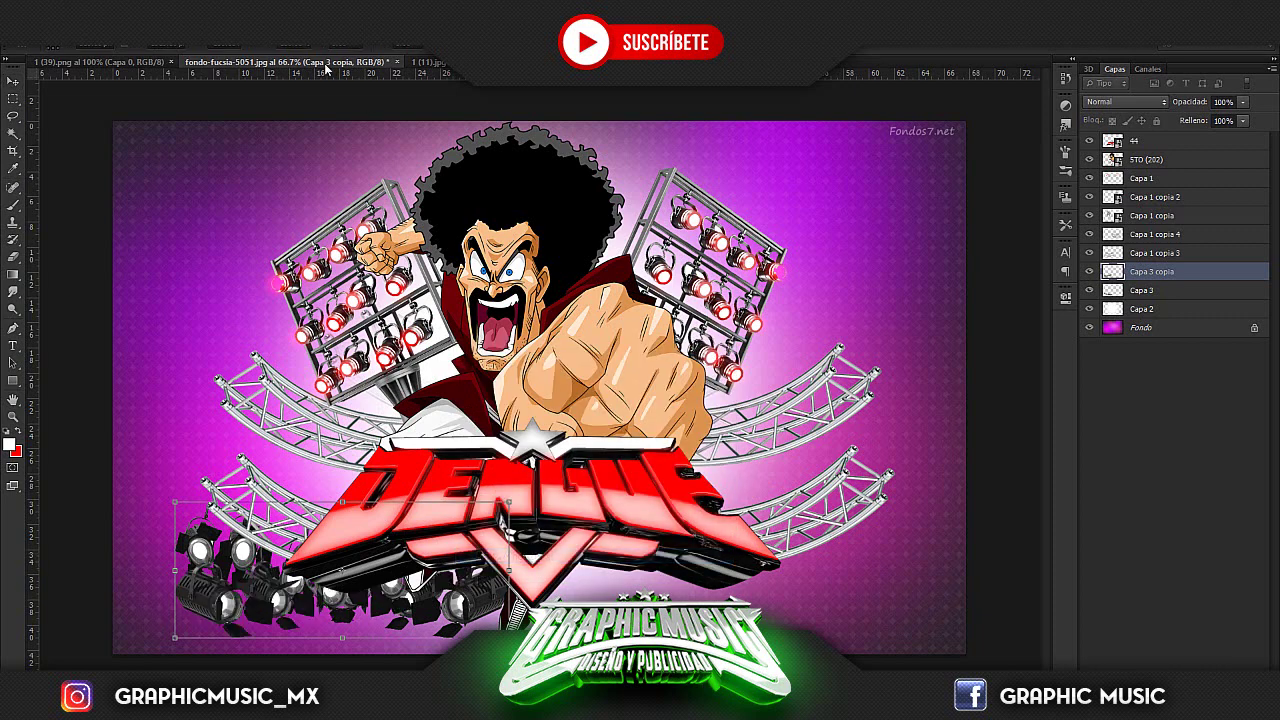
{"action": "left_click_drag", "start_coordinate": [308, 571], "coordinate": [693, 571]}
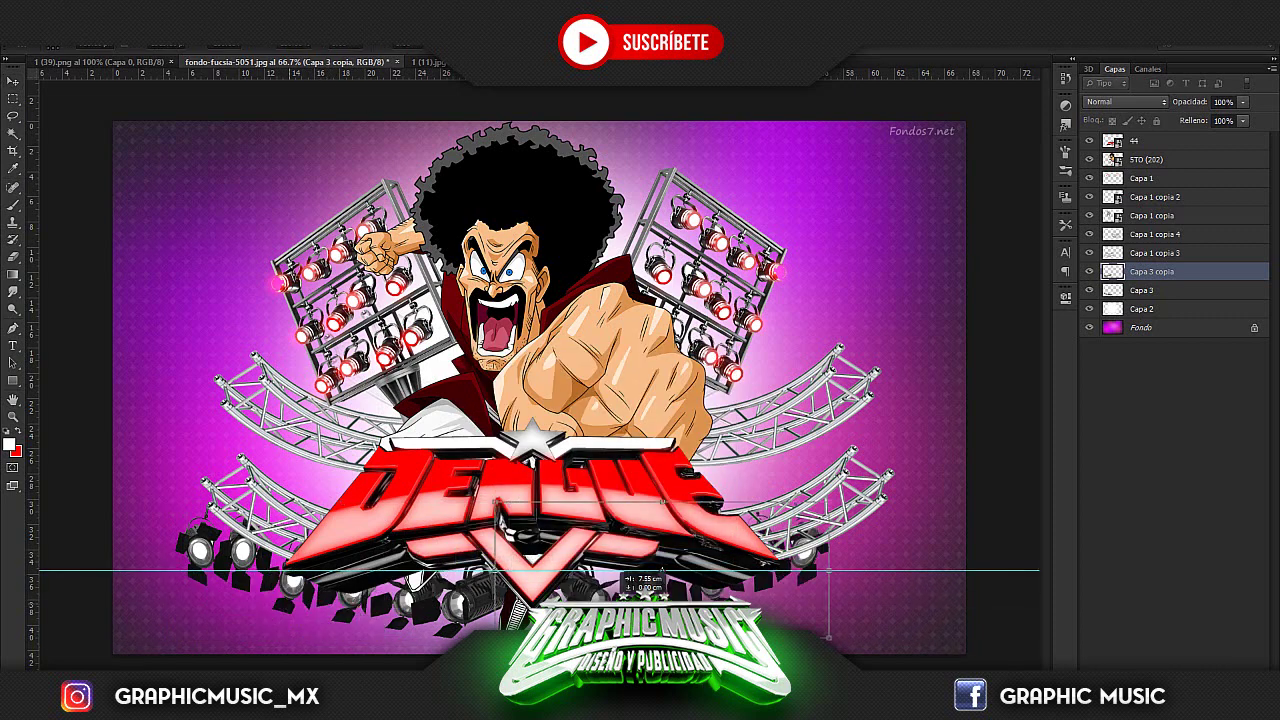
{"action": "key", "text": "shift+Right"}
{"action": "key", "text": "shift+Right"}
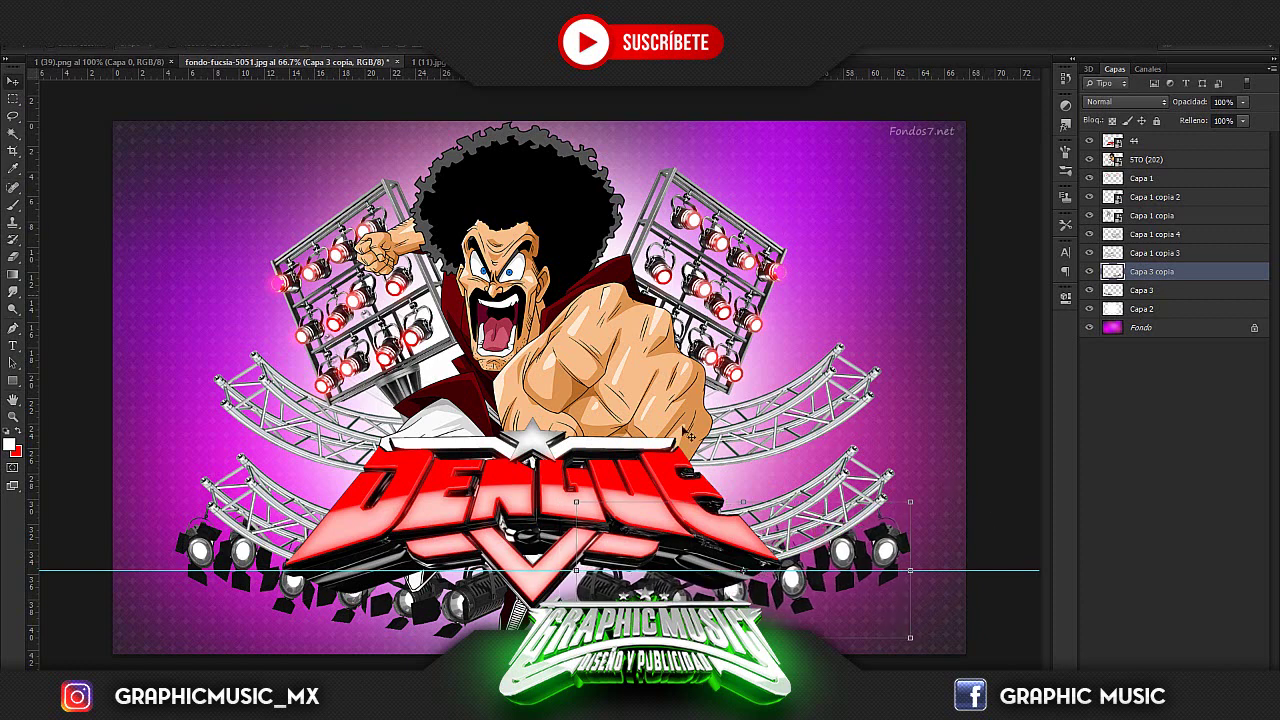
{"action": "left_click", "coordinate": [13, 116]}
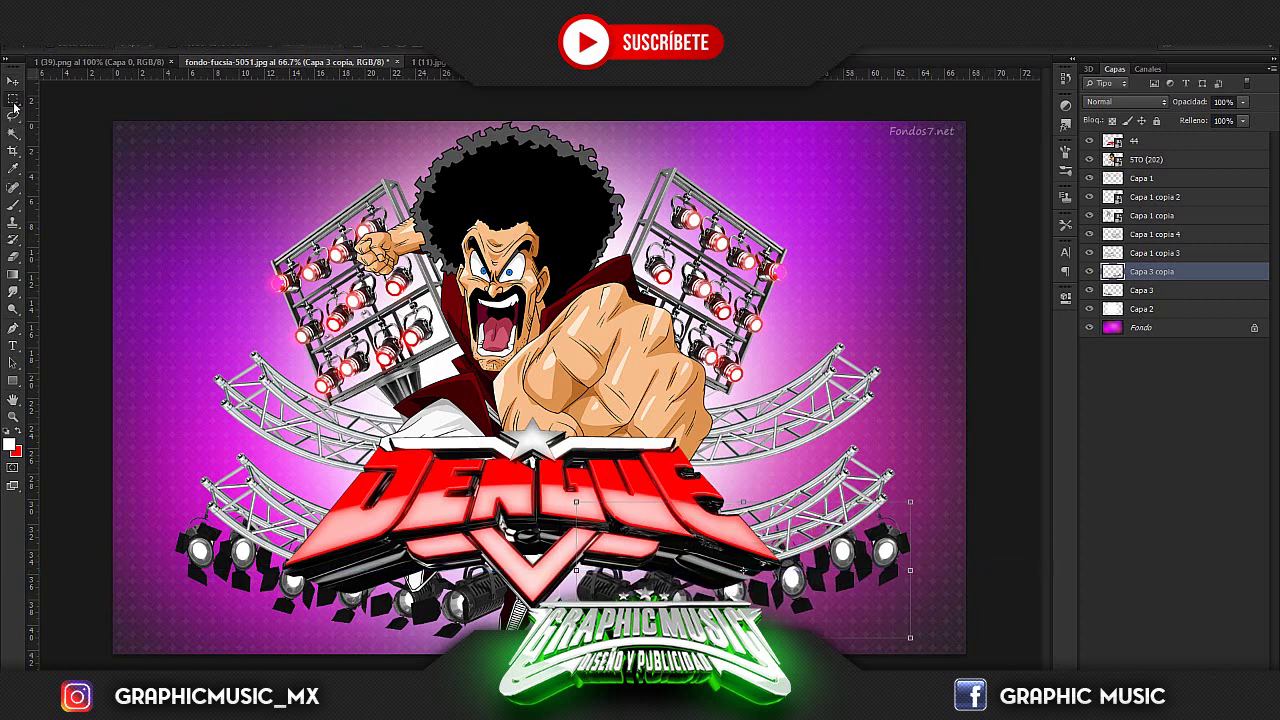
{"action": "double_click", "coordinate": [1150, 328]}
Convert Fondo to Capa 0, duplicate it to the top of the stack in Aclarar mode.
{"action": "key", "text": "Return"}
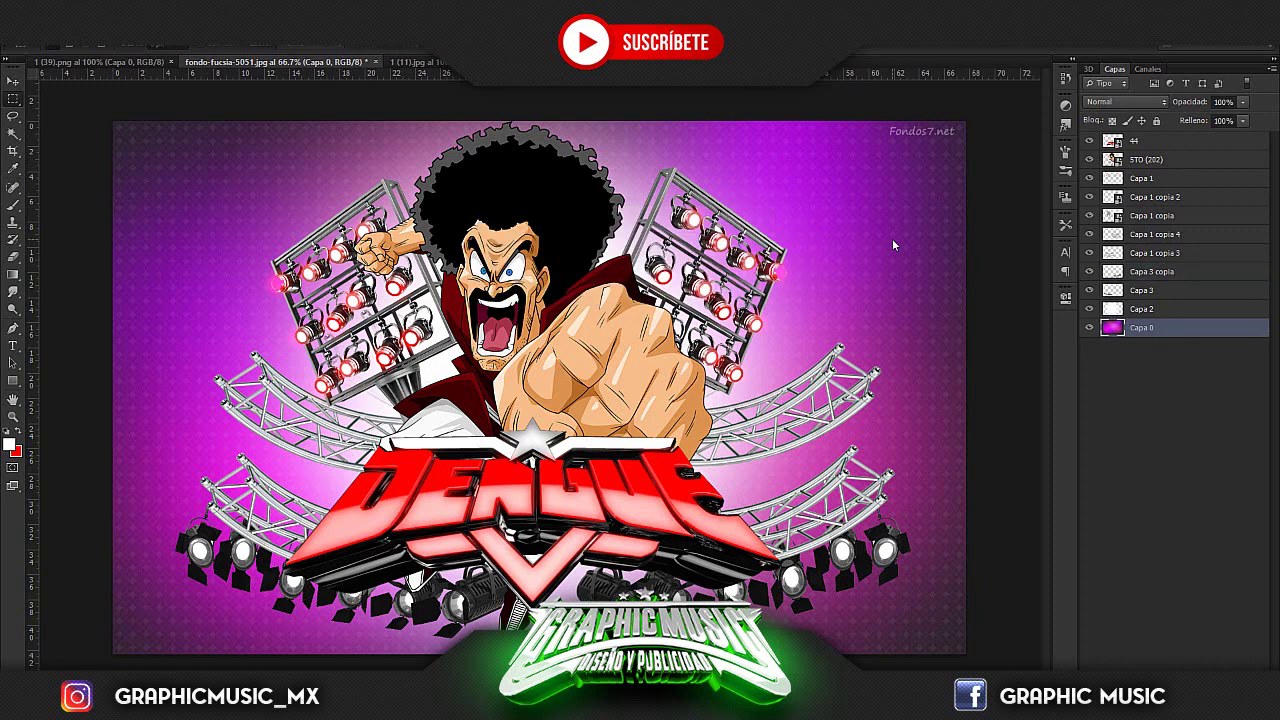
{"action": "key", "text": "ctrl+j"}
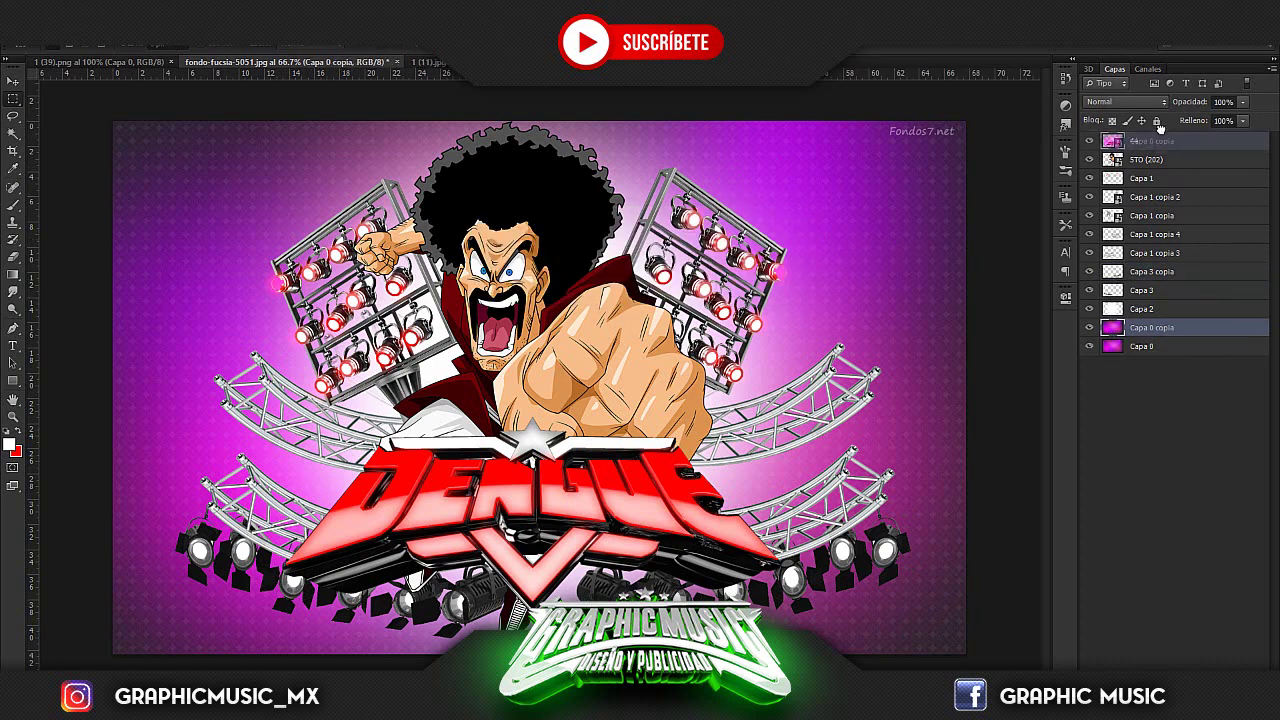
{"action": "left_click_drag", "start_coordinate": [1174, 330], "coordinate": [1150, 140]}
{"action": "left_click", "coordinate": [1124, 103]}
{"action": "left_click", "coordinate": [1116, 188]}
{"action": "key", "text": "Down"}
{"action": "key", "text": "Down"}
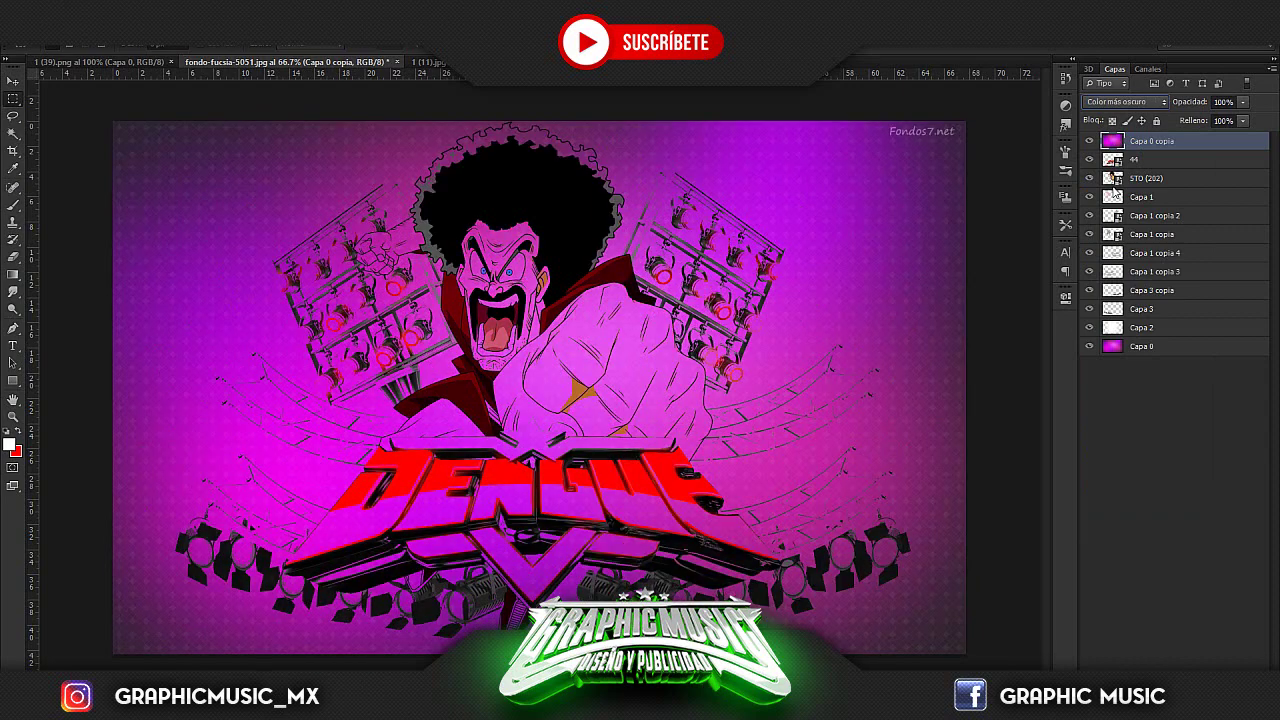
{"action": "key", "text": "Down"}
{"action": "key", "text": "Down"}
{"action": "key", "text": "Up"}
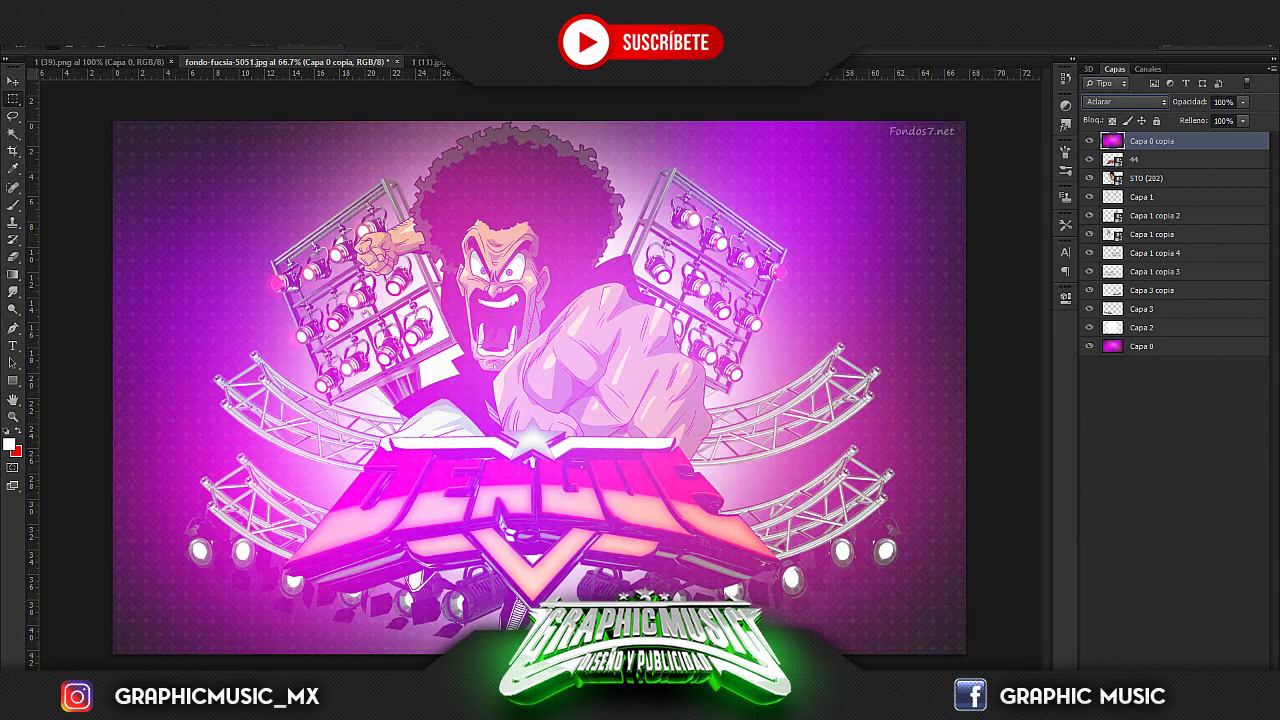
Add a layer mask and brush the overlay off the fighter and DENGUE logo.
{"action": "left_click", "coordinate": [1143, 662]}
{"action": "key", "text": "b"}
{"action": "right_click", "coordinate": [495, 233]}
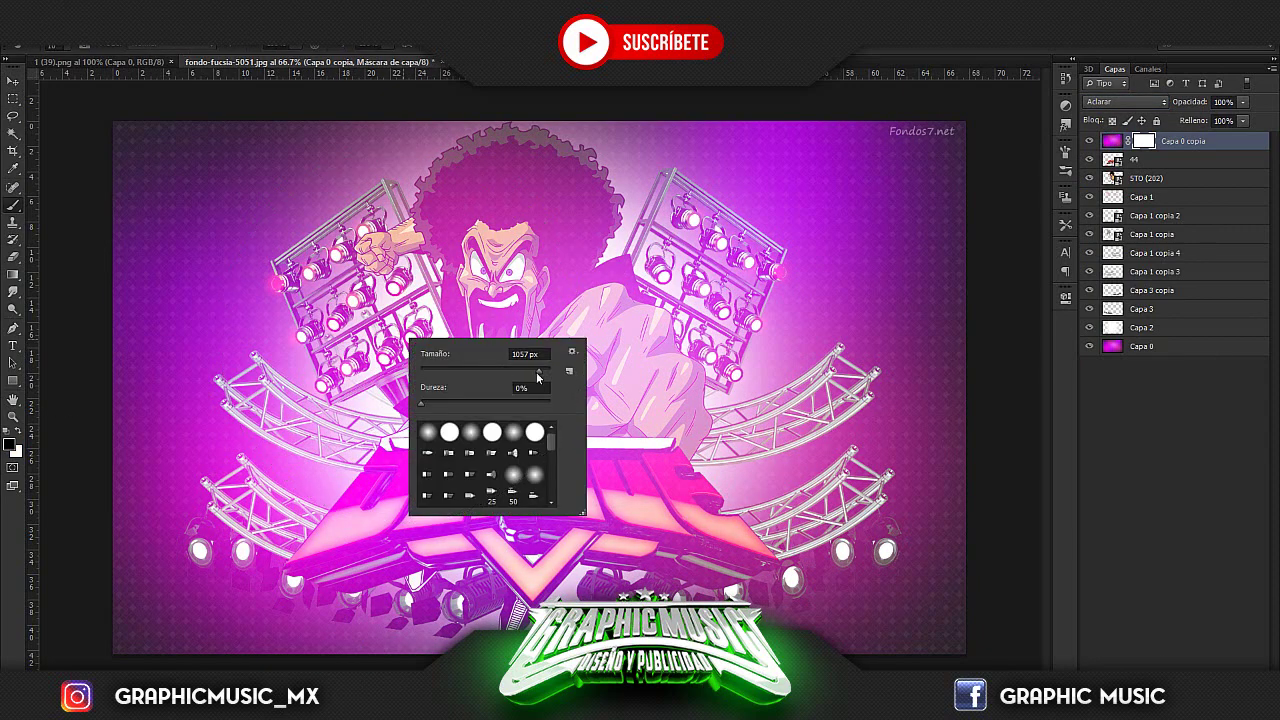
{"action": "key", "text": "Return"}
{"action": "mouse_move", "coordinate": [495, 233]}
{"action": "left_mouse_down"}
{"action": "mouse_move", "coordinate": [680, 490]}
{"action": "mouse_move", "coordinate": [490, 530]}
{"action": "left_mouse_up"}
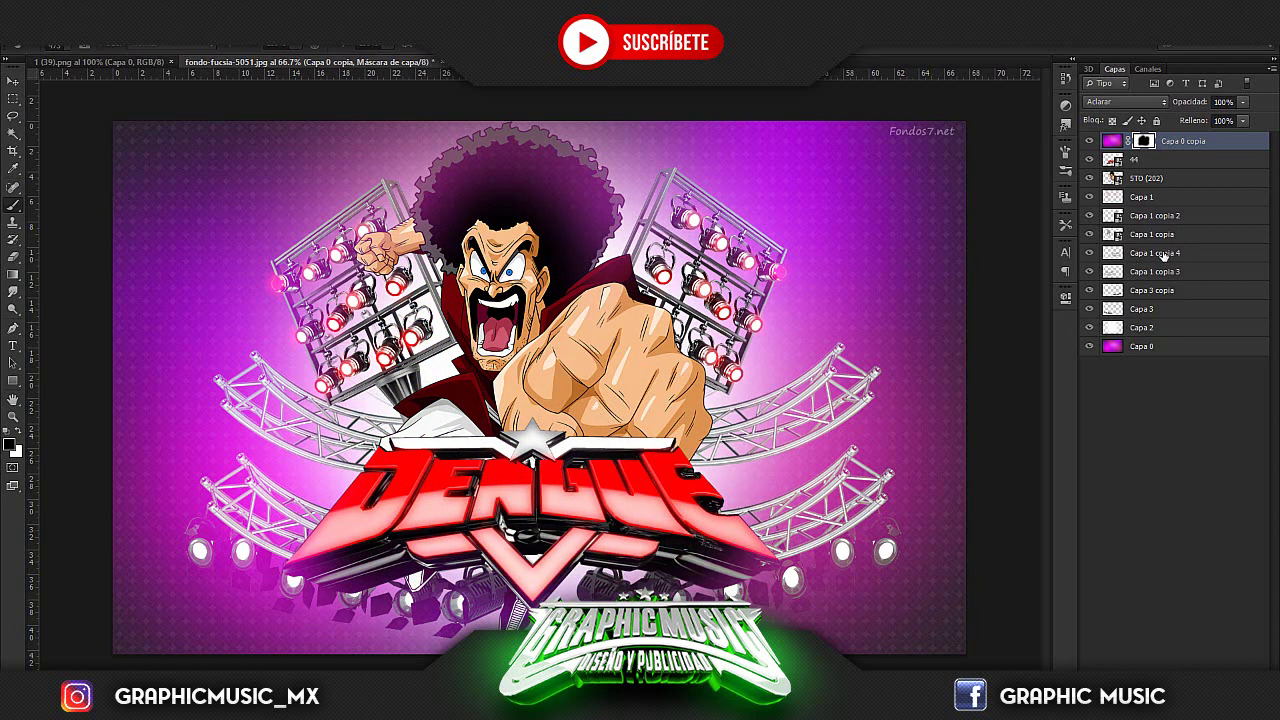
Apply a Sombra paralela to layer 44: opacity 100%, angle 90°, distance 0, size 81 px.
{"action": "right_click", "coordinate": [1140, 159]}
{"action": "left_click", "coordinate": [963, 159]}
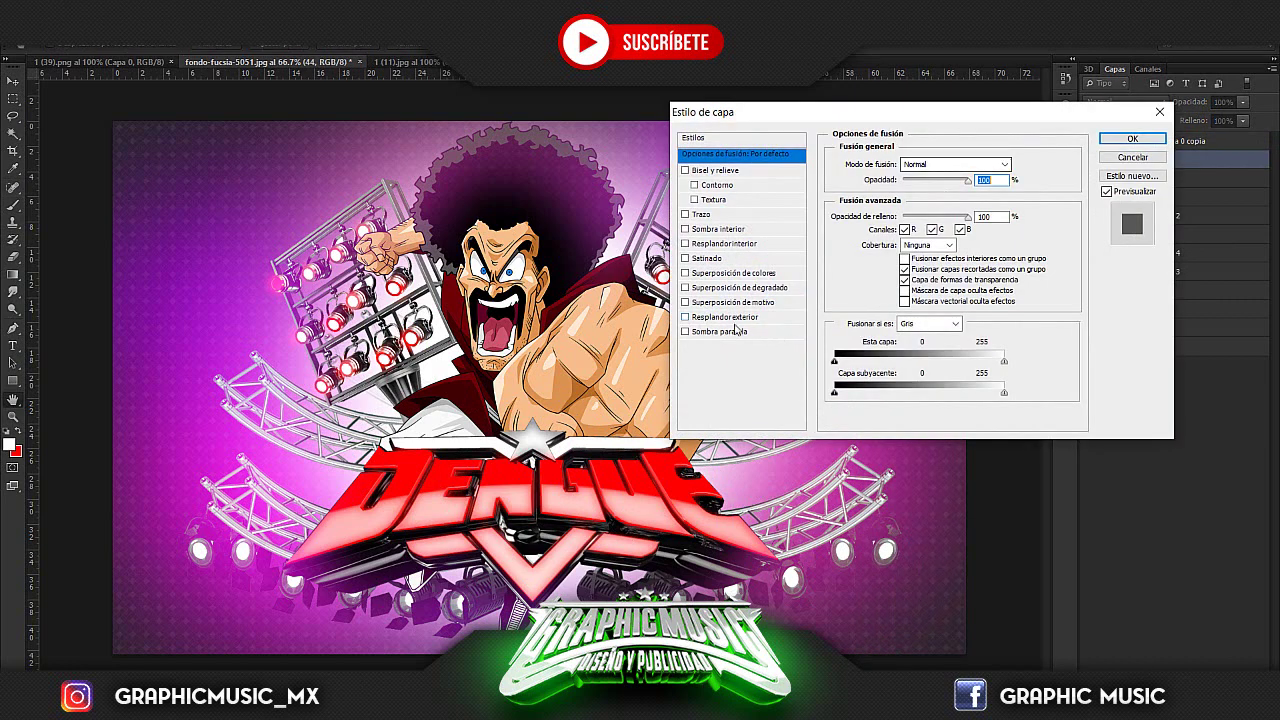
{"action": "left_click", "coordinate": [722, 332]}
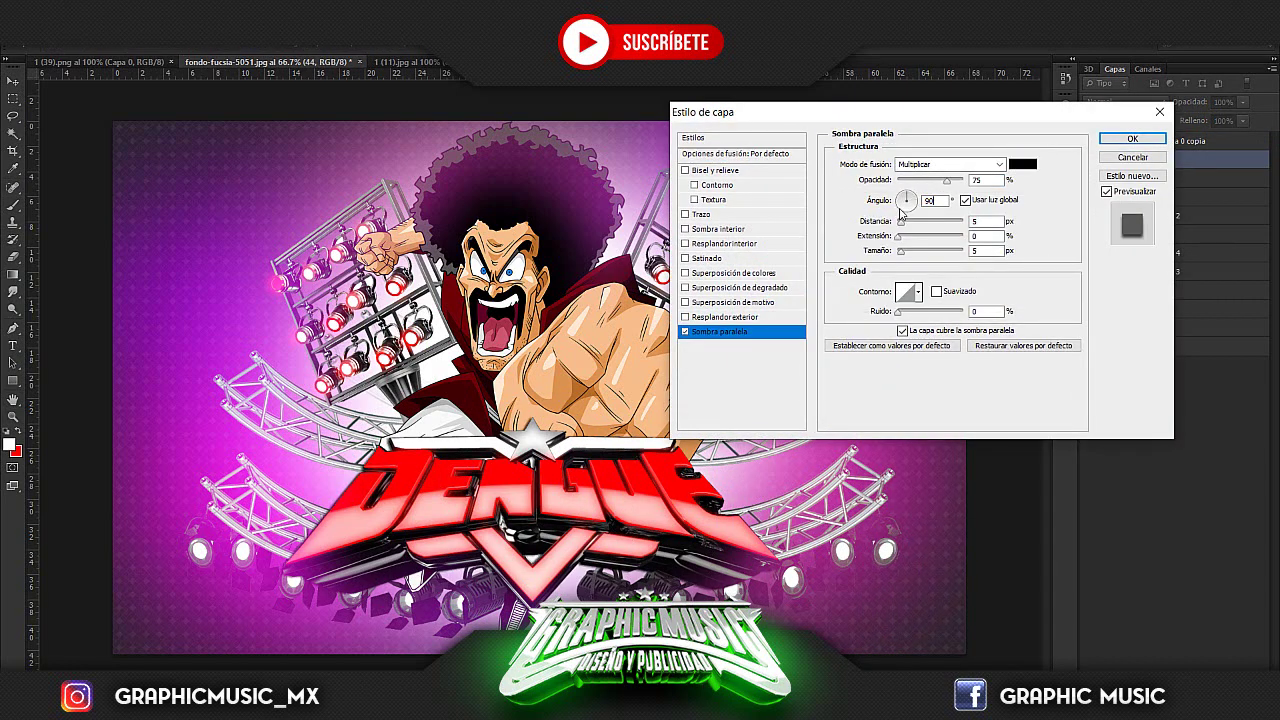
{"action": "type", "text": "90"}
{"action": "left_click_drag", "start_coordinate": [947, 180], "coordinate": [963, 180]}
{"action": "left_click", "coordinate": [899, 236]}
{"action": "mouse_move", "coordinate": [901, 222]}
{"action": "left_mouse_down"}
{"action": "mouse_move", "coordinate": [921, 251]}
{"action": "mouse_move", "coordinate": [904, 240]}
{"action": "left_mouse_up"}
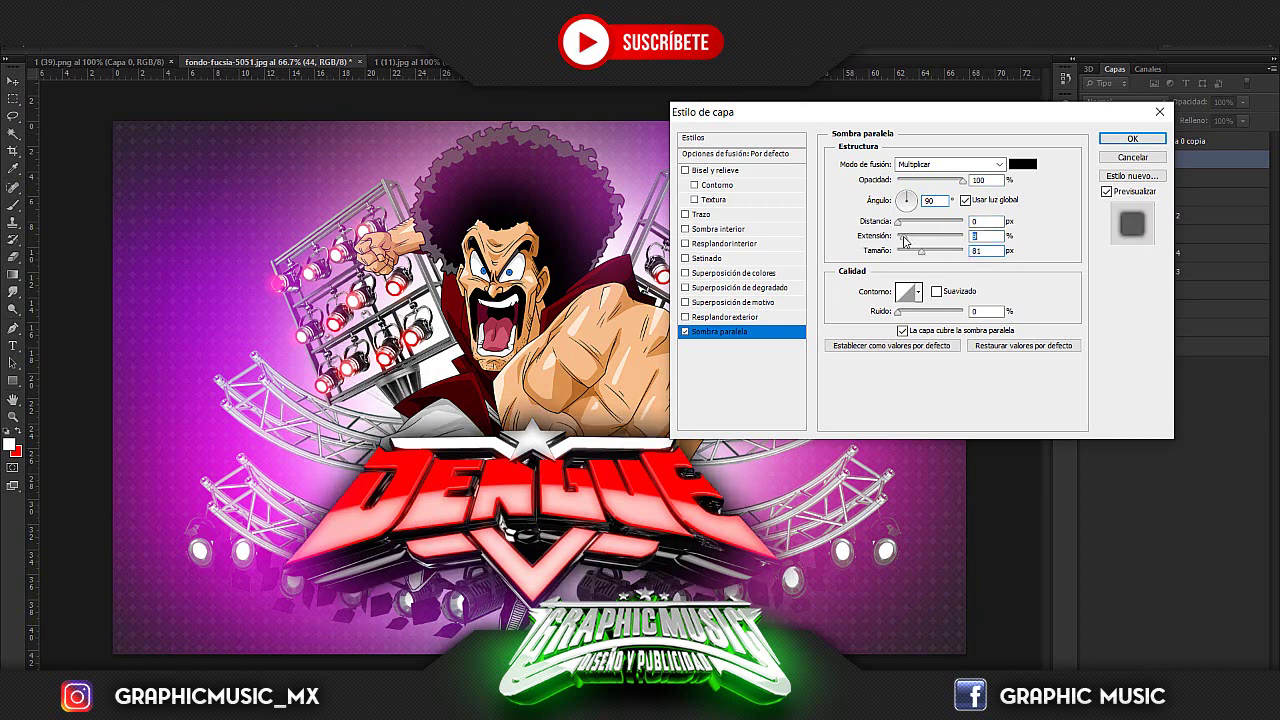
{"action": "left_click", "coordinate": [1127, 138]}
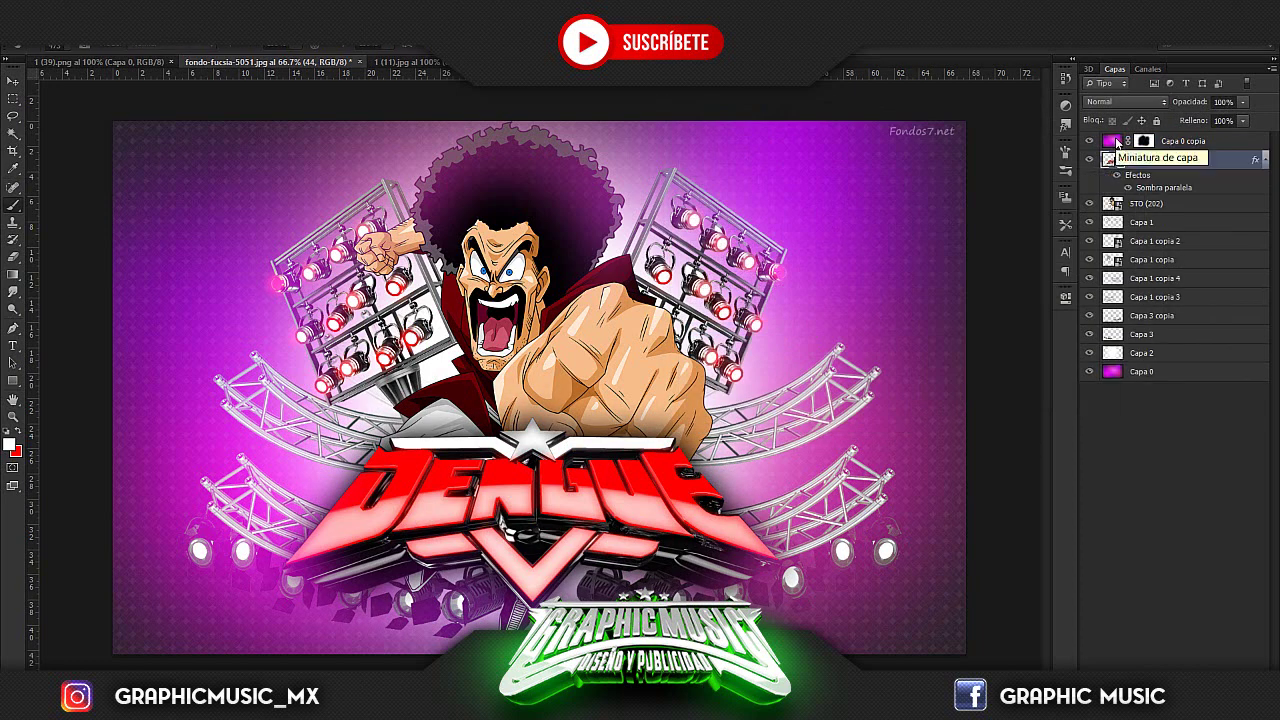